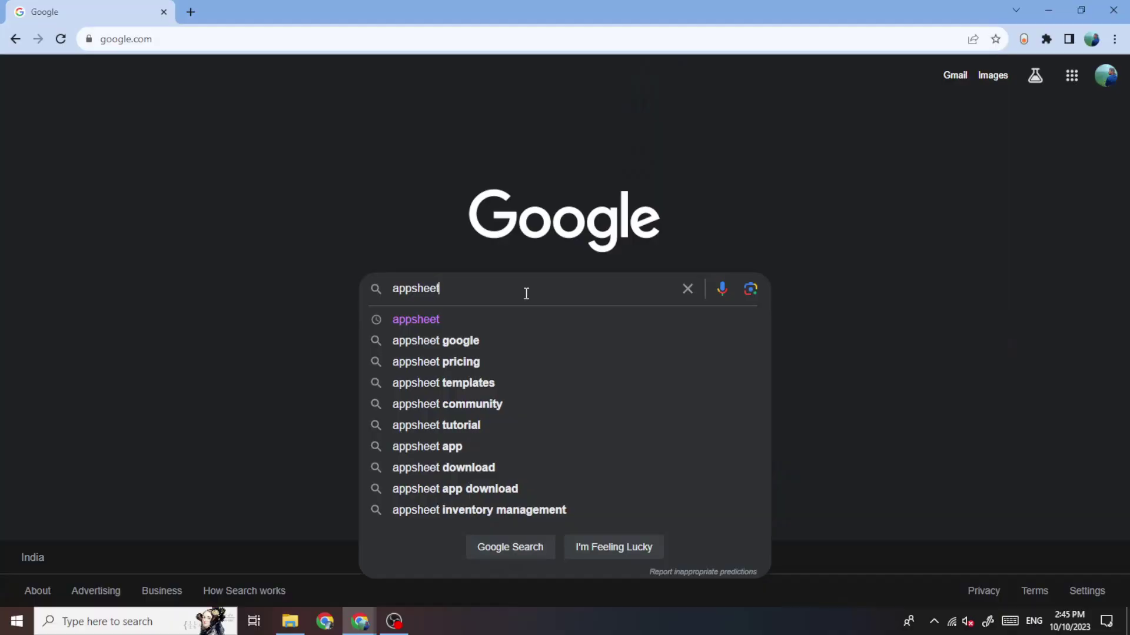
Search Google for "appsheet" and read the software's description in the results.
{"action": "key", "text": "Return"}
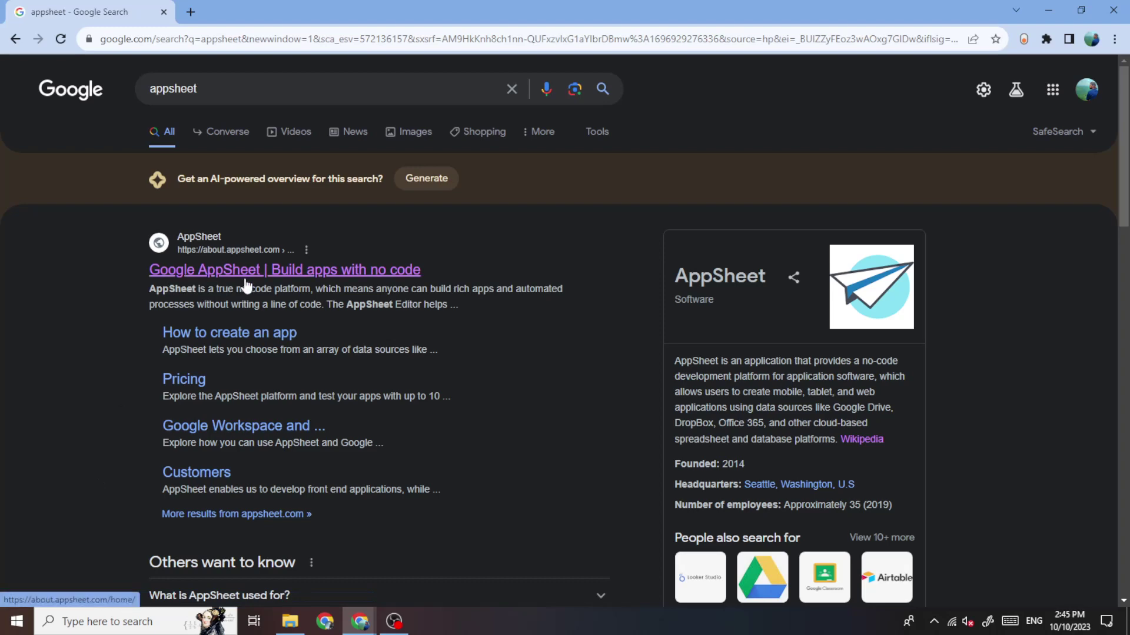
{"action": "left_click", "coordinate": [246, 287]}
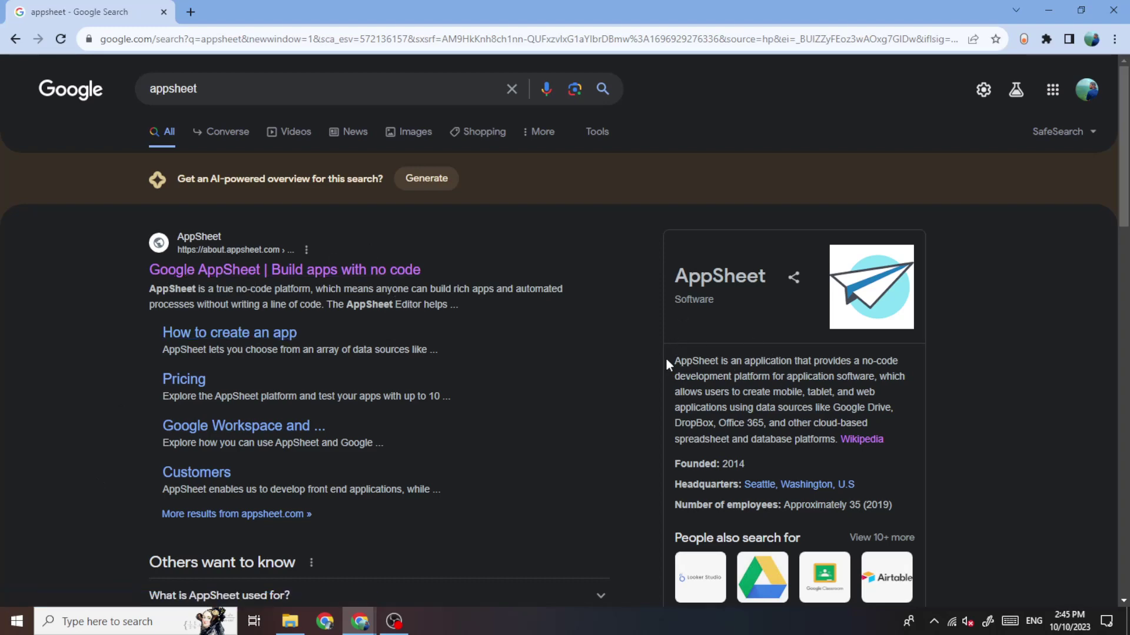
{"action": "left_click_drag", "start_coordinate": [666, 359], "coordinate": [826, 447]}
{"action": "left_click", "coordinate": [826, 449]}
{"action": "left_click_drag", "start_coordinate": [736, 377], "coordinate": [852, 360]}
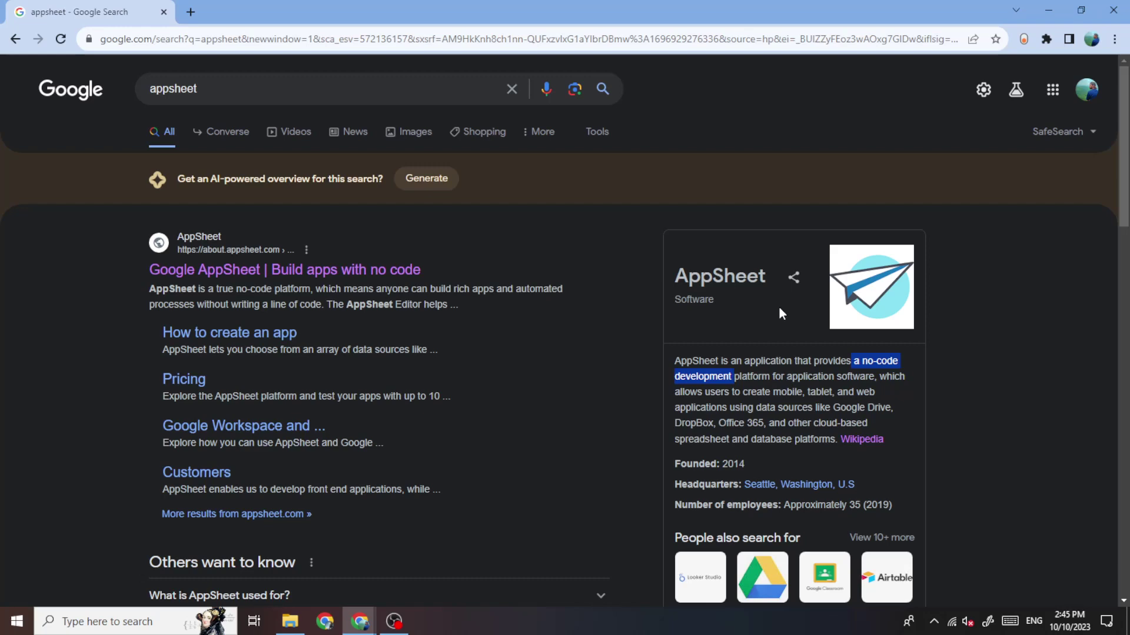
{"action": "left_click_drag", "start_coordinate": [726, 423], "coordinate": [763, 423]}
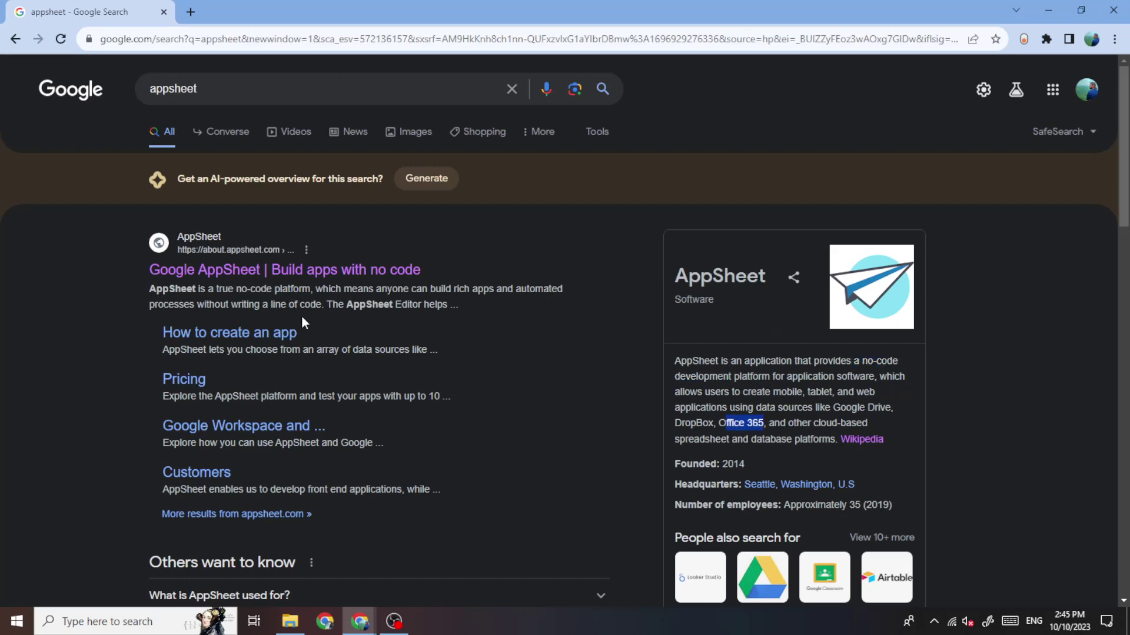
Open the Google AppSheet website, get started and sign in with a Google account.
{"action": "left_click", "coordinate": [297, 271]}
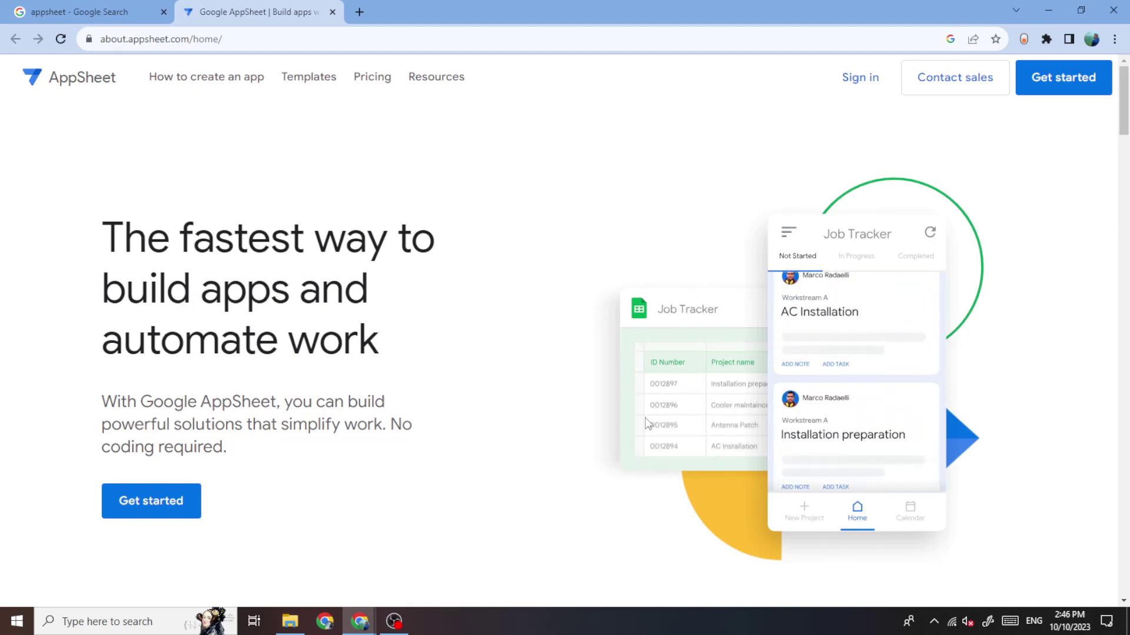
{"action": "left_click", "coordinate": [152, 513]}
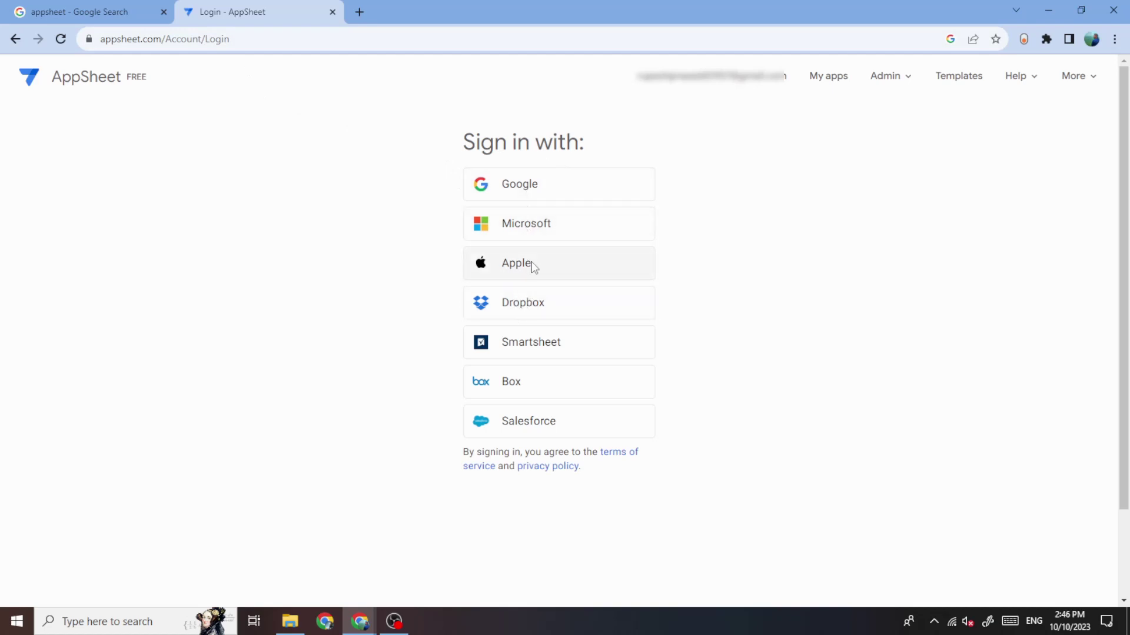
{"action": "left_click", "coordinate": [487, 194]}
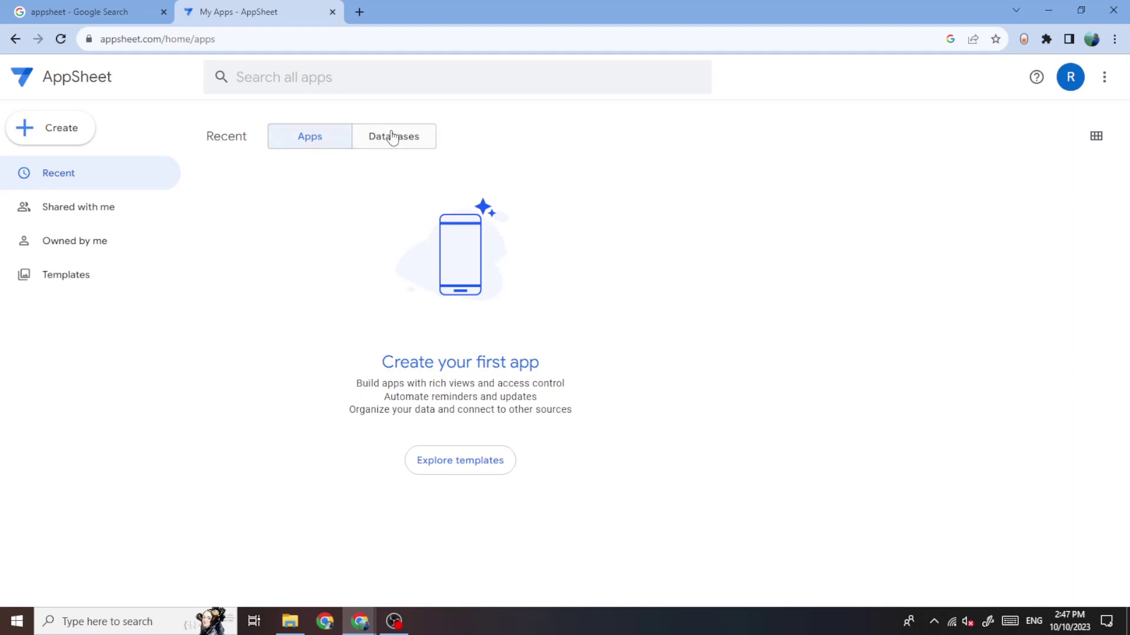
Check the Databases list, return to Apps and start creating an app from a template.
{"action": "left_click", "coordinate": [404, 144]}
{"action": "left_click", "coordinate": [302, 139]}
{"action": "left_click", "coordinate": [76, 140]}
{"action": "mouse_move", "coordinate": [70, 171]}
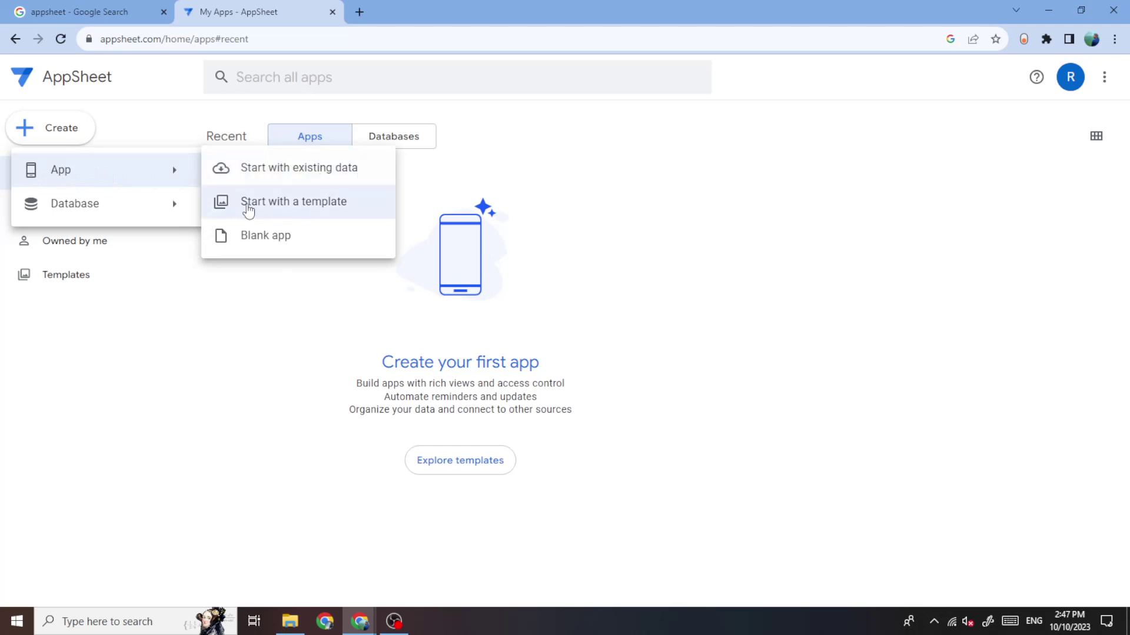
{"action": "left_click", "coordinate": [335, 201]}
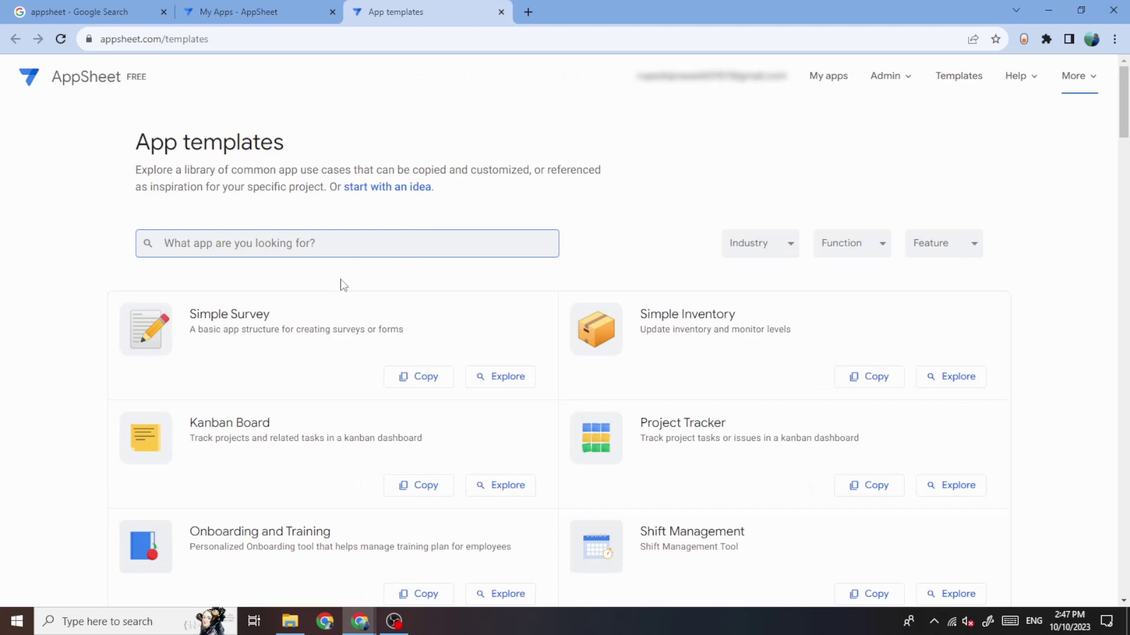
Find the Order Deliveries template in the template library and copy it as a new app without choosing a category.
{"action": "scroll", "coordinate": [329, 311], "scroll_direction": "down", "scroll_amount": 2}
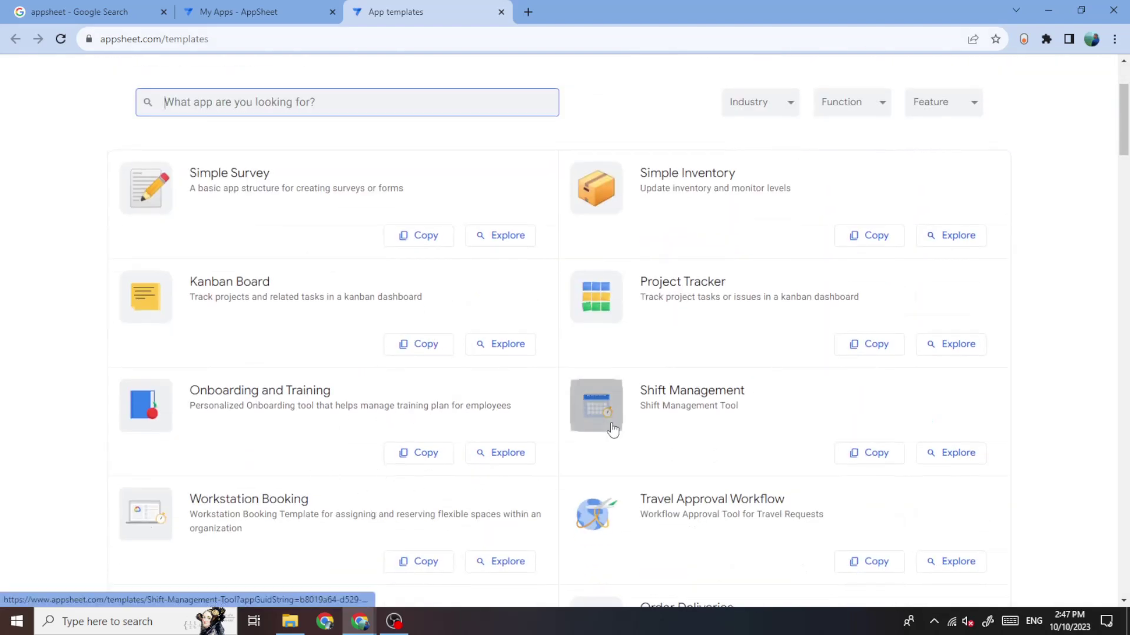
{"action": "left_click_drag", "start_coordinate": [1125, 143], "coordinate": [1128, 475]}
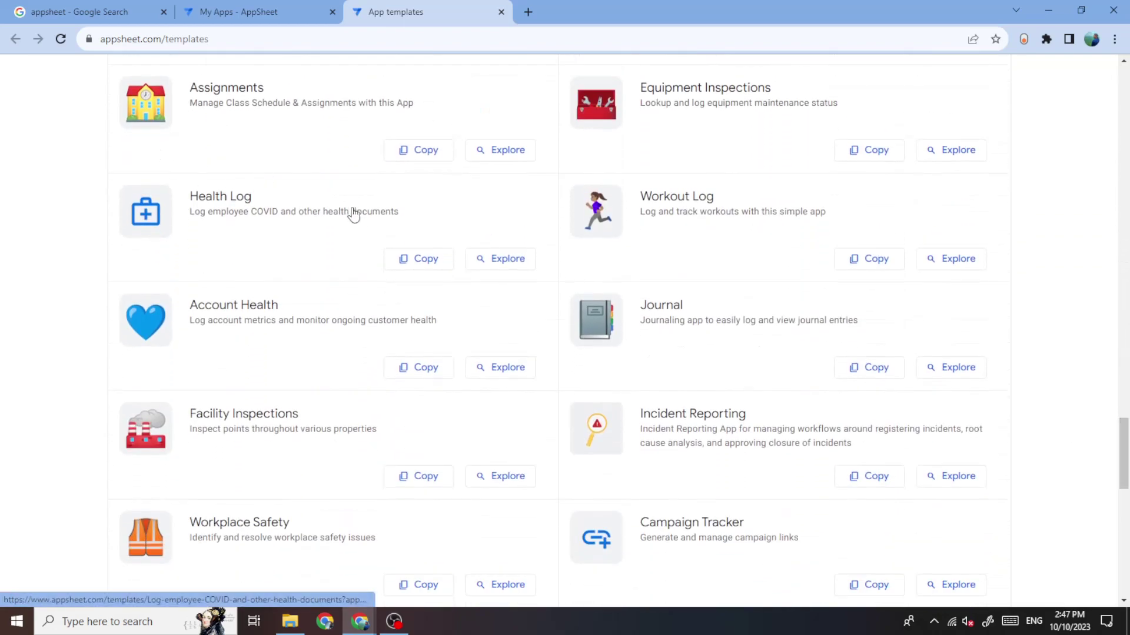
{"action": "scroll", "coordinate": [353, 214], "scroll_direction": "down", "scroll_amount": 3}
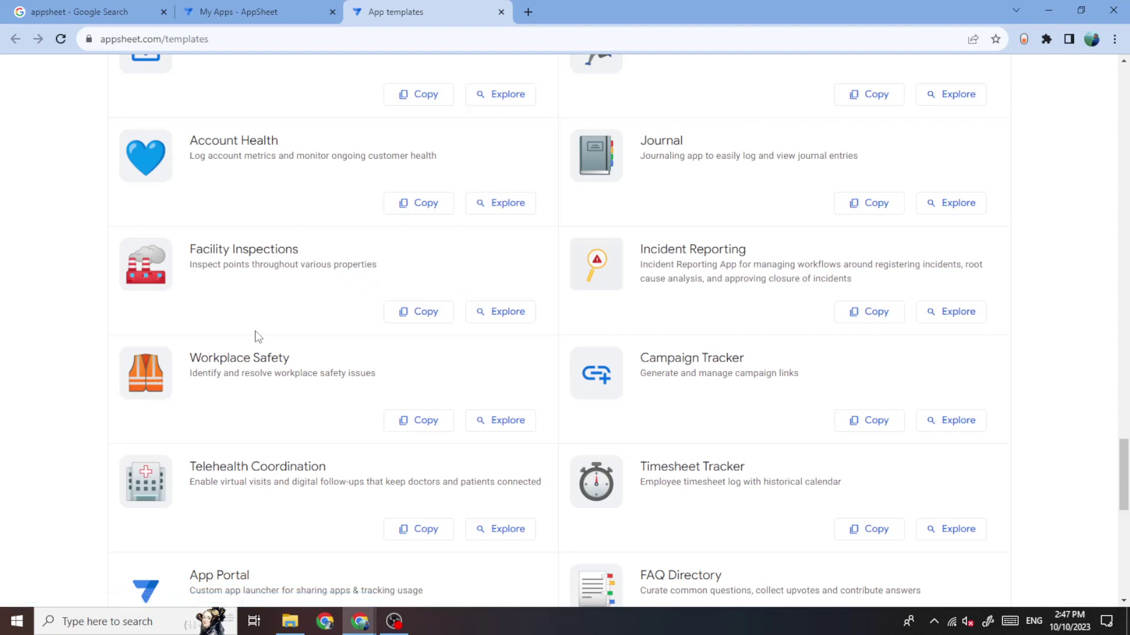
{"action": "scroll", "coordinate": [306, 374], "scroll_direction": "down", "scroll_amount": 3}
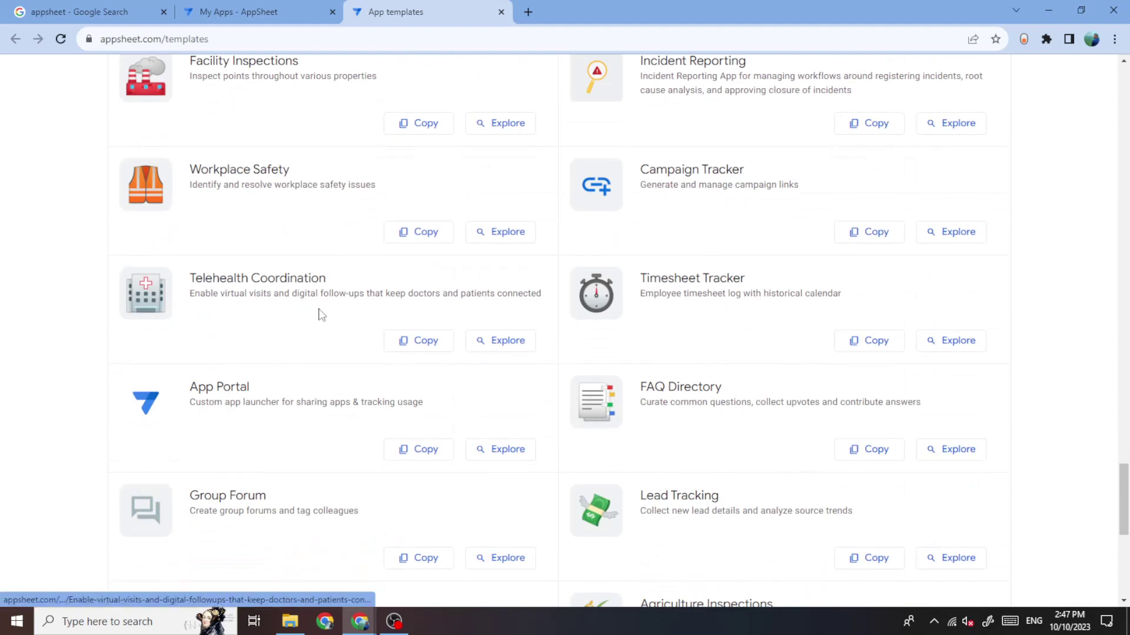
{"action": "scroll", "coordinate": [396, 361], "scroll_direction": "down", "scroll_amount": 3}
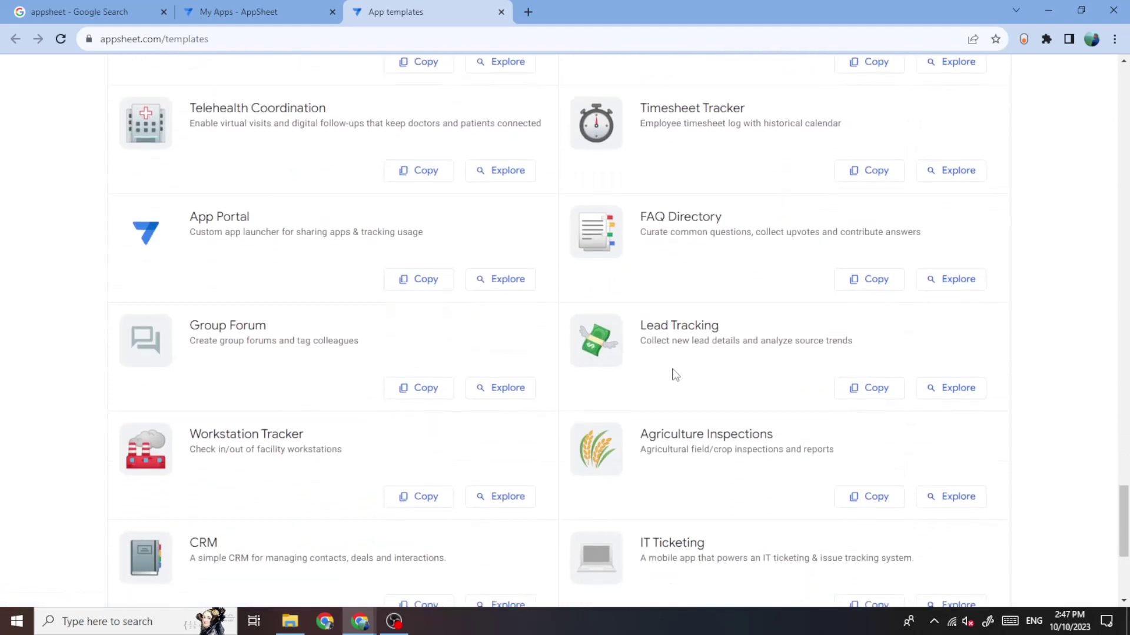
{"action": "scroll", "coordinate": [673, 373], "scroll_direction": "down", "scroll_amount": 5}
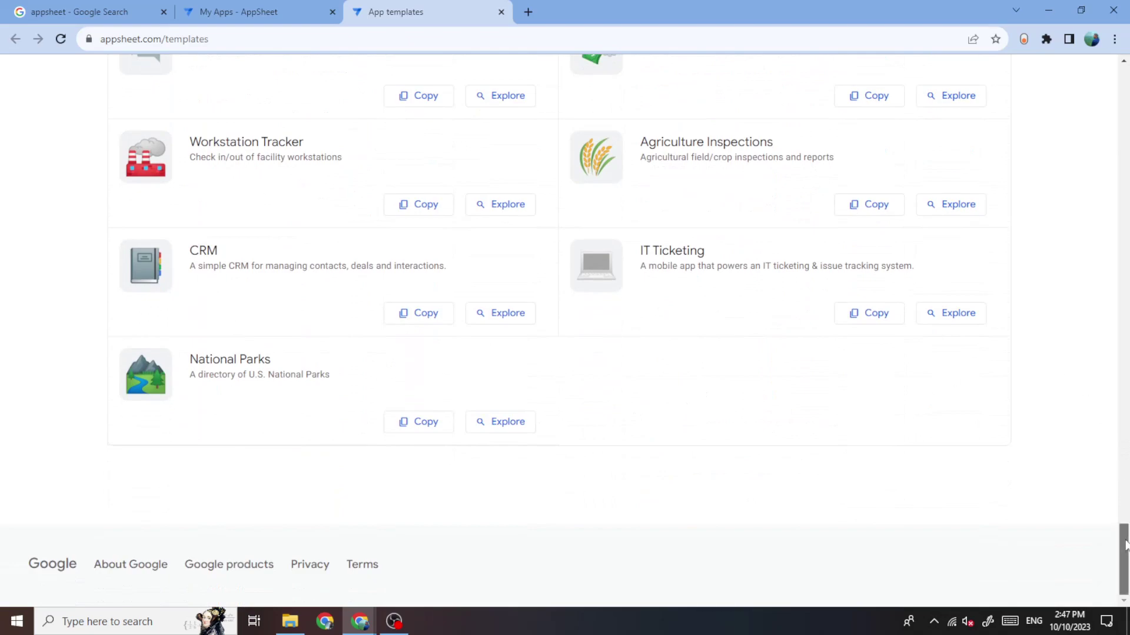
{"action": "left_click_drag", "start_coordinate": [1124, 546], "coordinate": [1097, 159]}
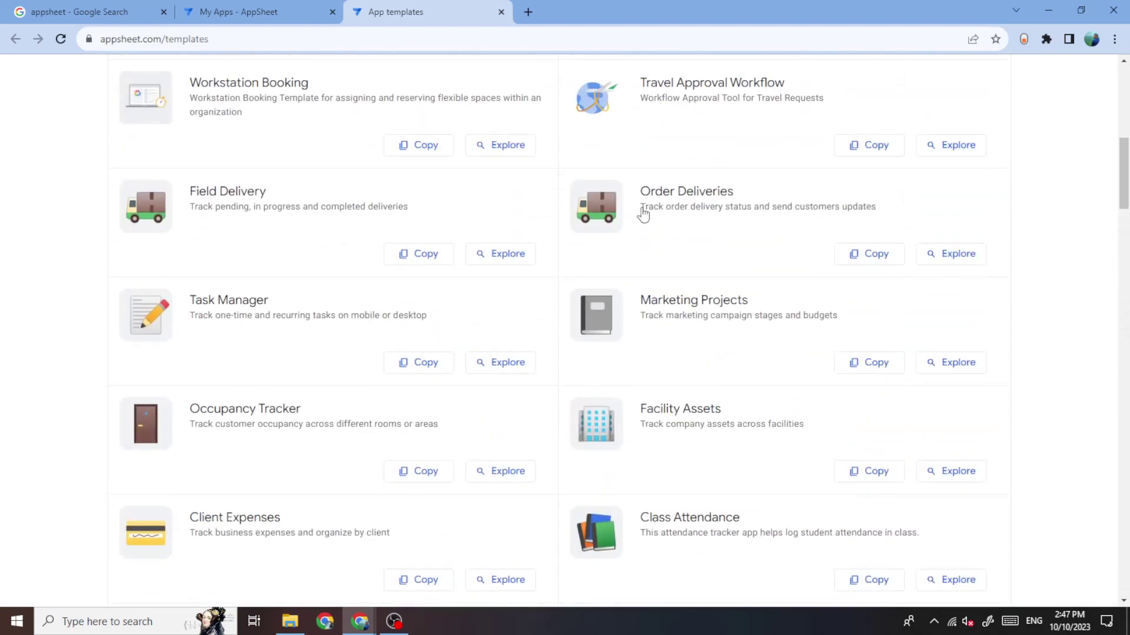
{"action": "left_click", "coordinate": [865, 253]}
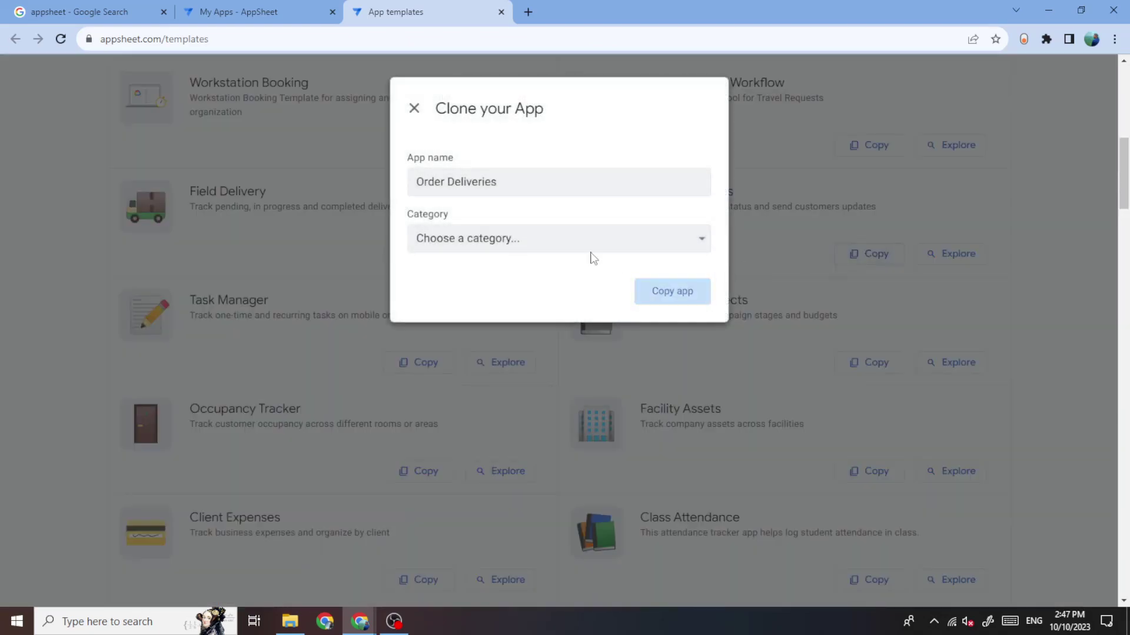
{"action": "left_click", "coordinate": [691, 297]}
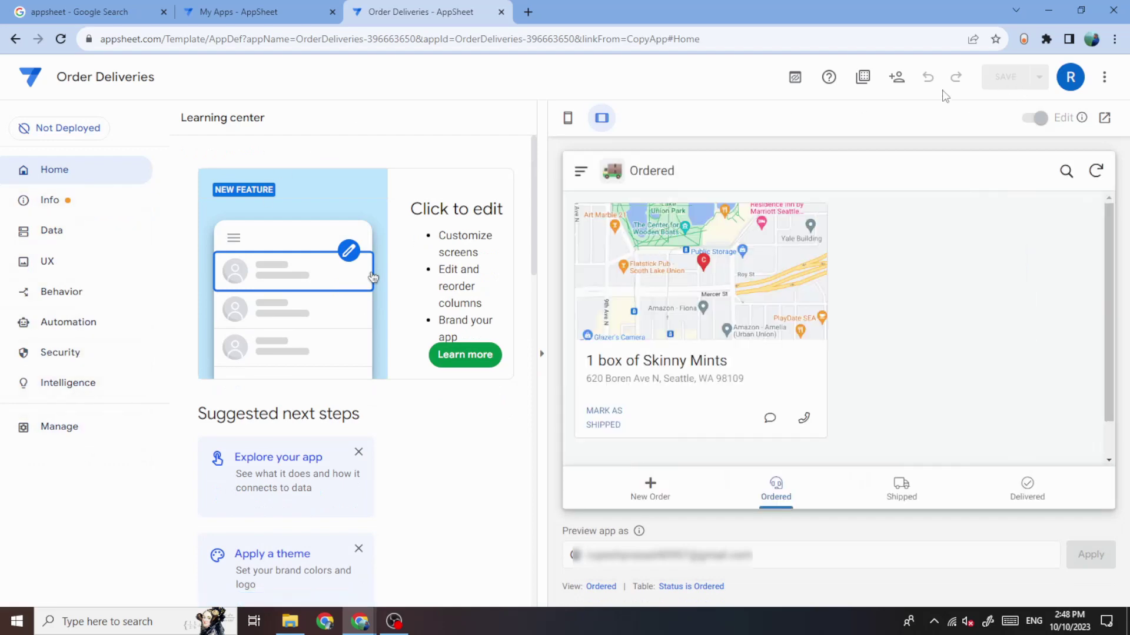
Compare the app's mobile and tablet previews, and examine the New Order form including its new-customer fields without saving.
{"action": "left_click", "coordinate": [567, 118]}
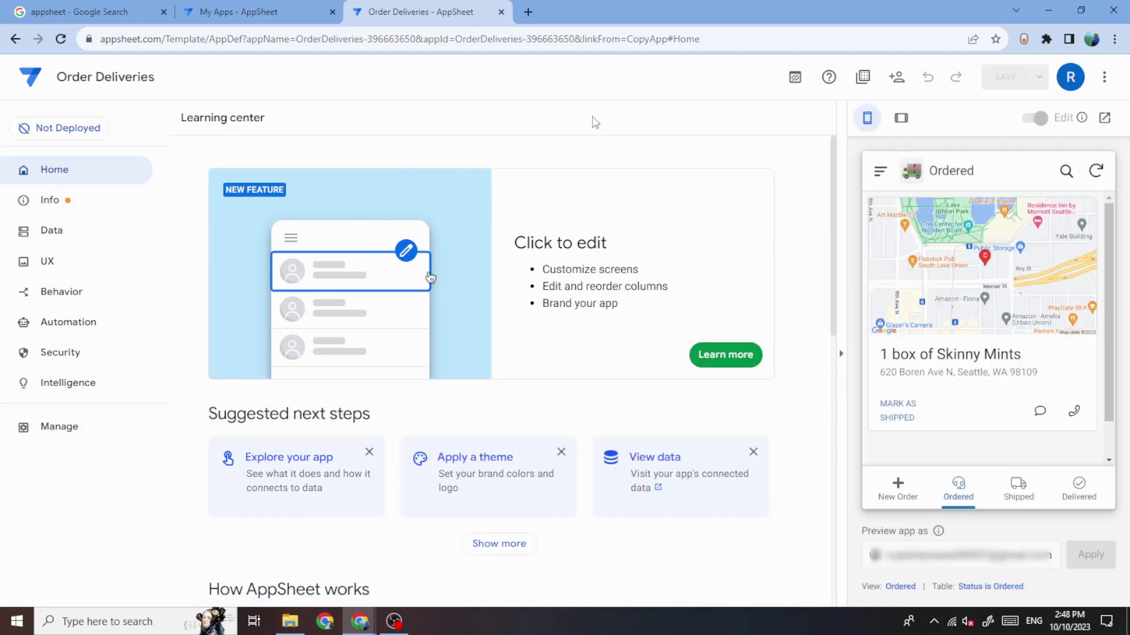
{"action": "left_click", "coordinate": [900, 118]}
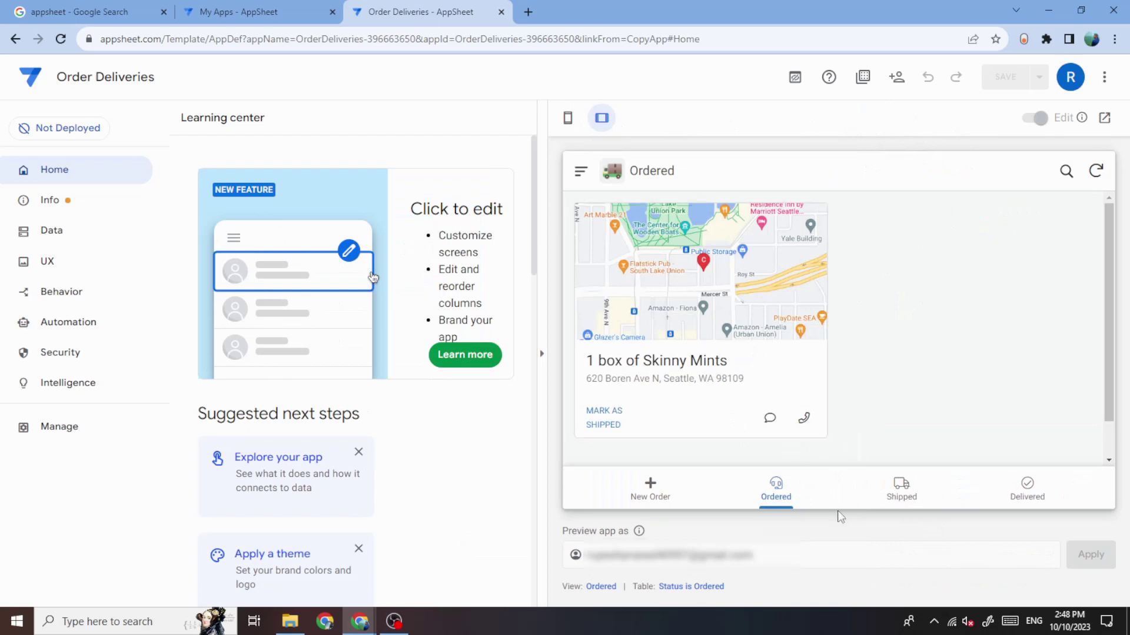
{"action": "left_click", "coordinate": [650, 491]}
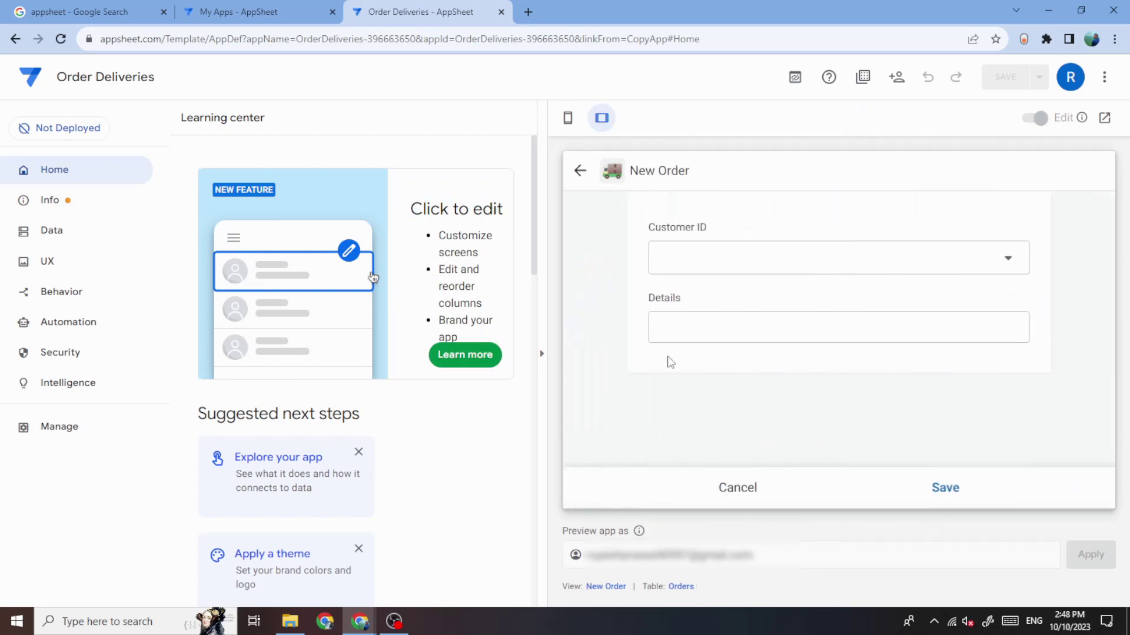
{"action": "left_click", "coordinate": [690, 250]}
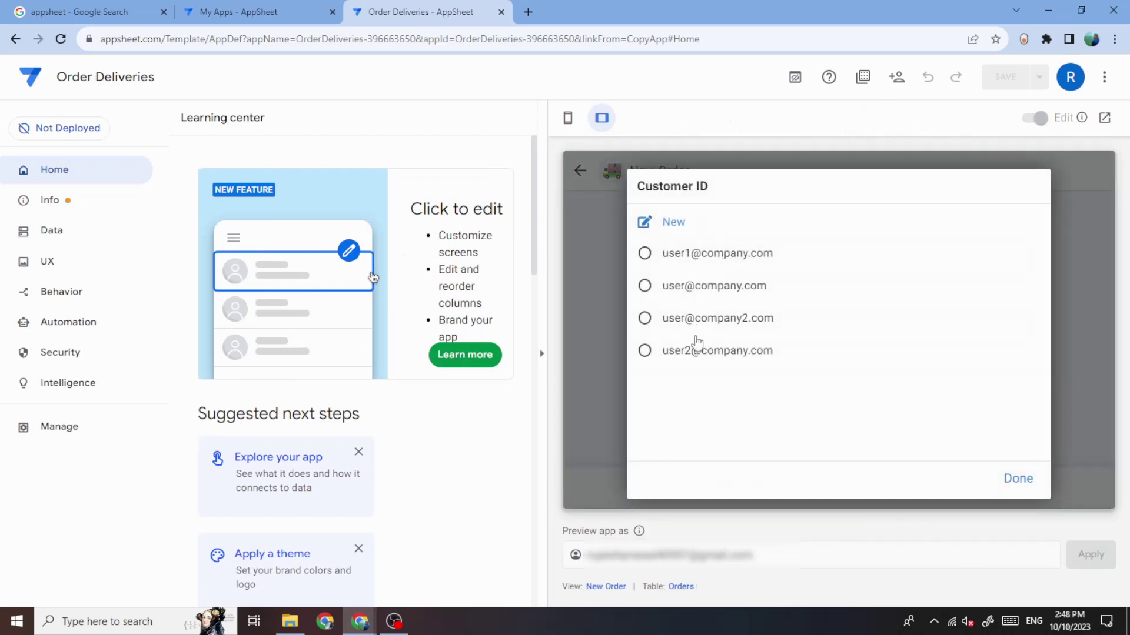
{"action": "left_click", "coordinate": [674, 223]}
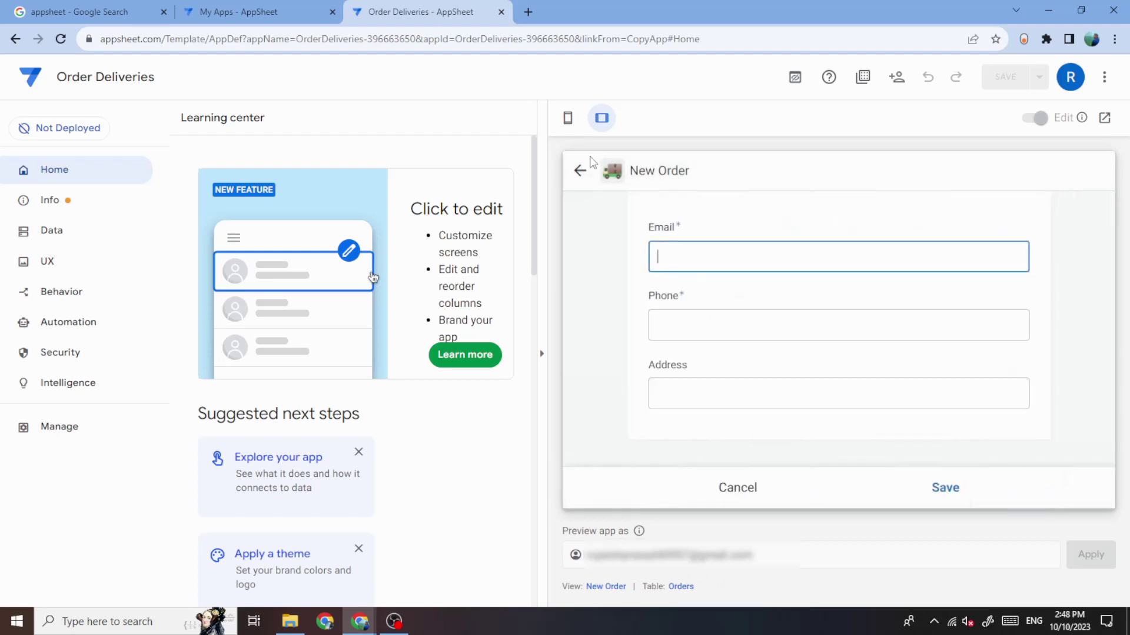
{"action": "left_click", "coordinate": [579, 170]}
{"action": "left_click", "coordinate": [580, 172]}
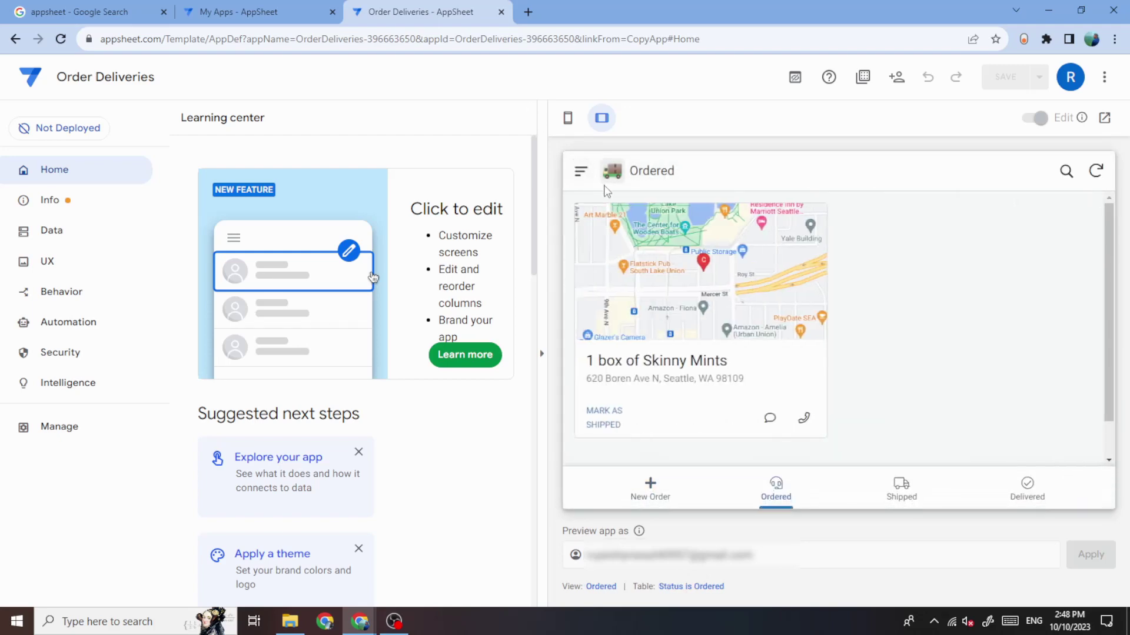
Examine the preview app's navigation menu and return to the Ordered view.
{"action": "left_click", "coordinate": [581, 171]}
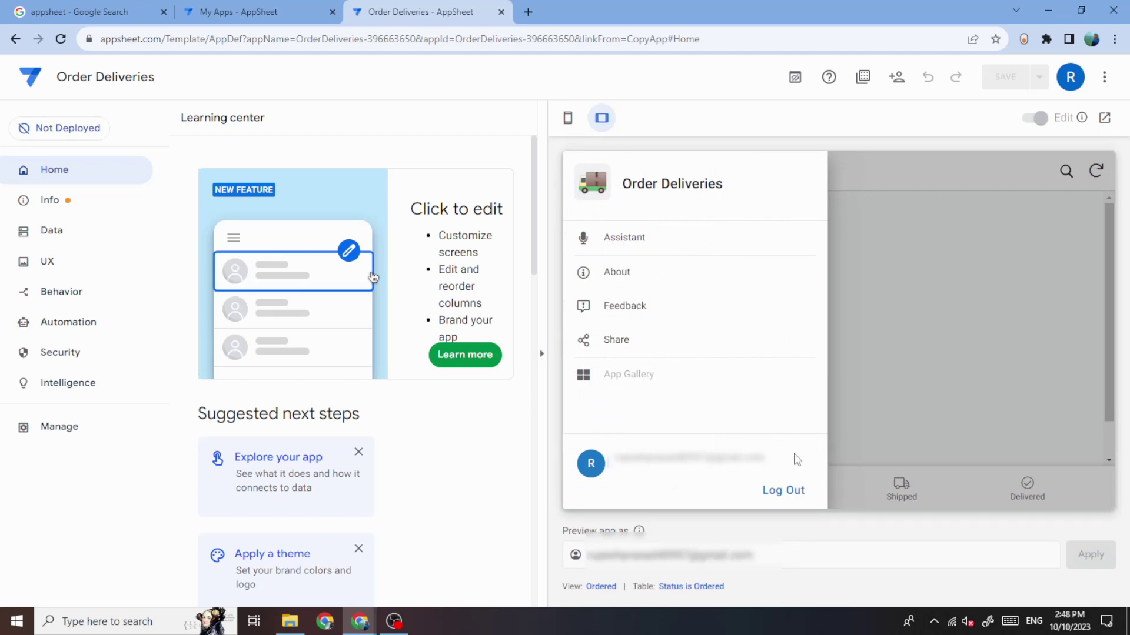
{"action": "left_click", "coordinate": [791, 493]}
{"action": "left_click", "coordinate": [940, 366]}
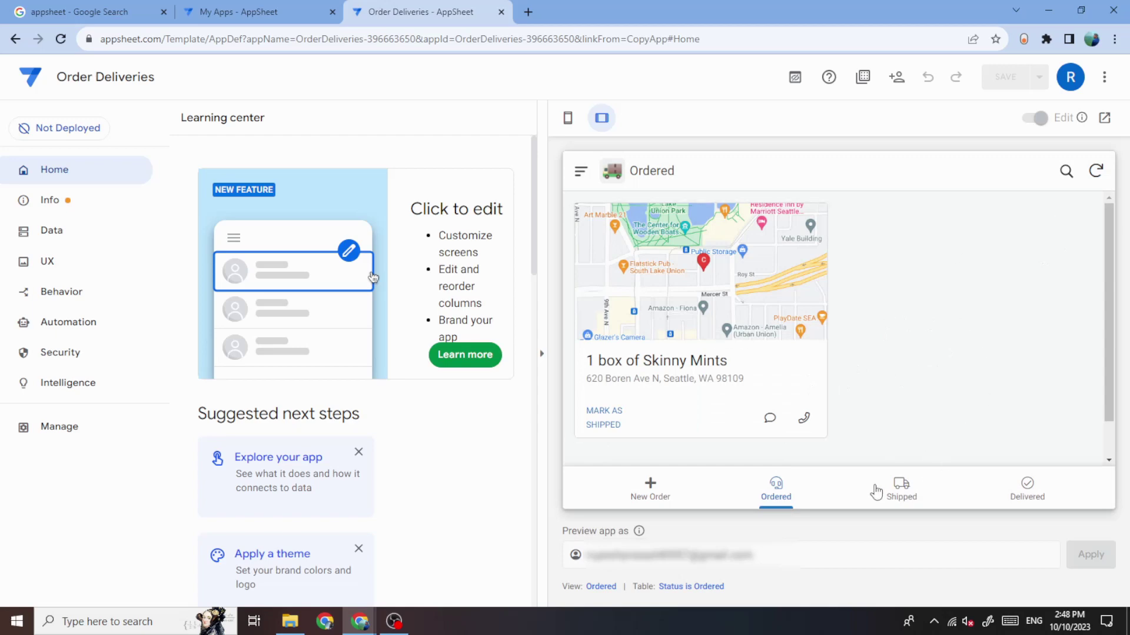
Examine the Shipped orders view and its search field in the app preview.
{"action": "left_click", "coordinate": [898, 488]}
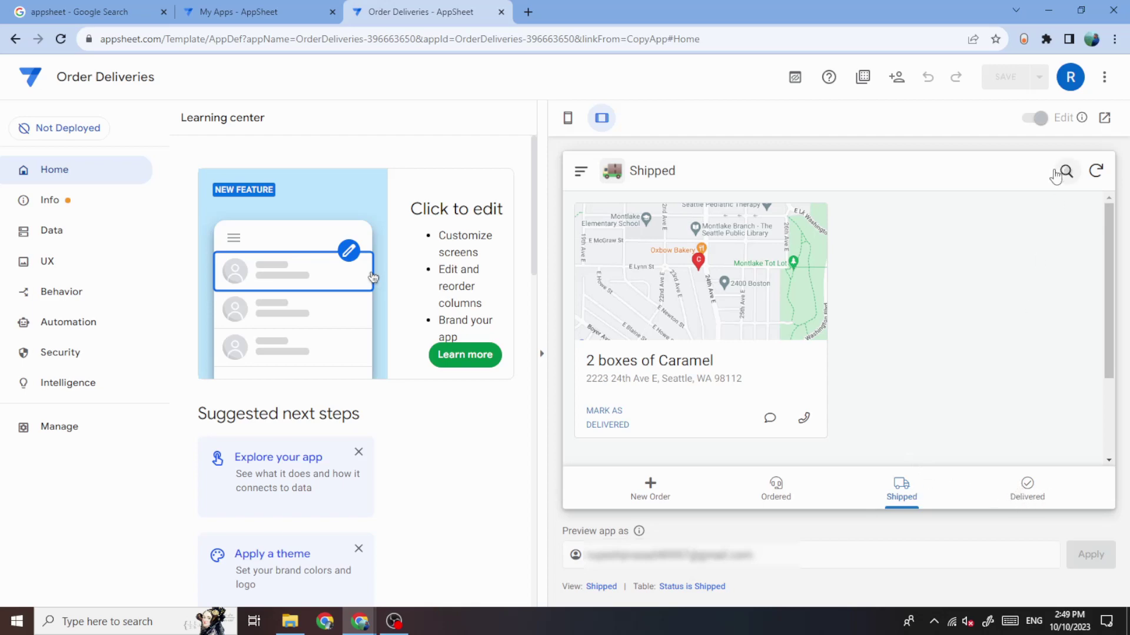
{"action": "left_click", "coordinate": [1056, 175]}
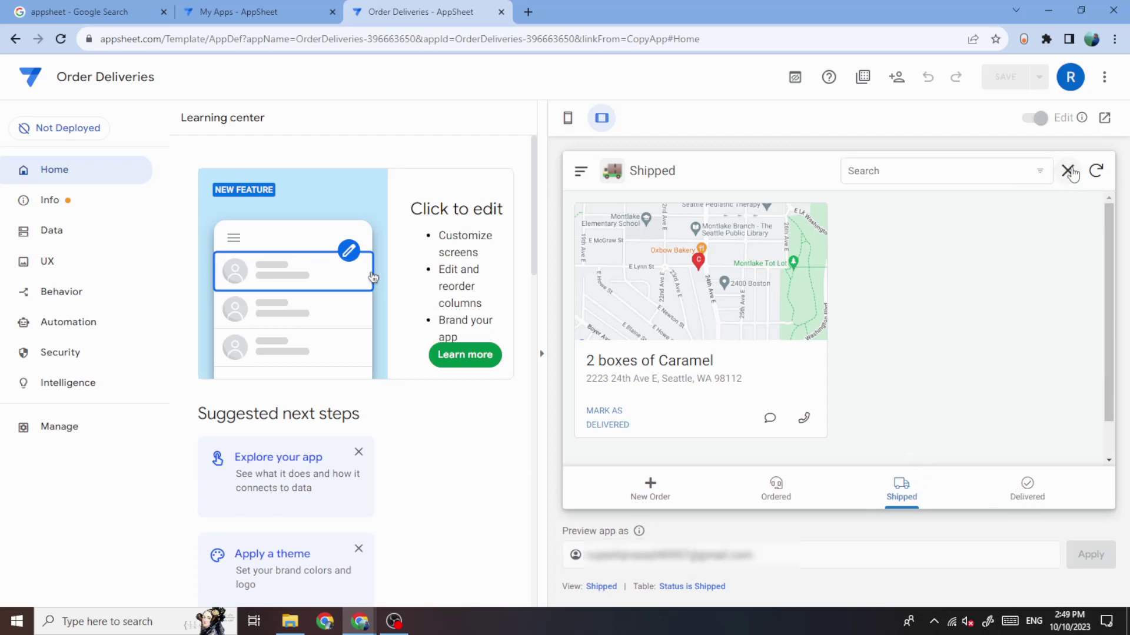
{"action": "left_click", "coordinate": [1067, 170]}
Look through the order cards in the Delivered view of the app preview.
{"action": "left_click", "coordinate": [1043, 501]}
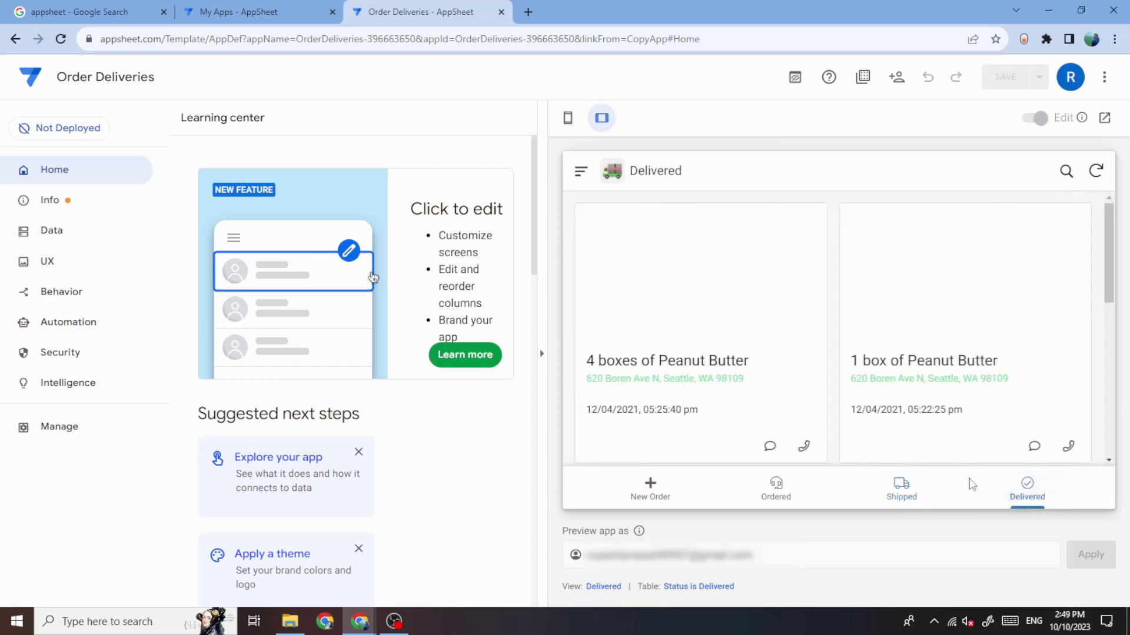
{"action": "scroll", "coordinate": [817, 358], "scroll_direction": "down", "scroll_amount": 2}
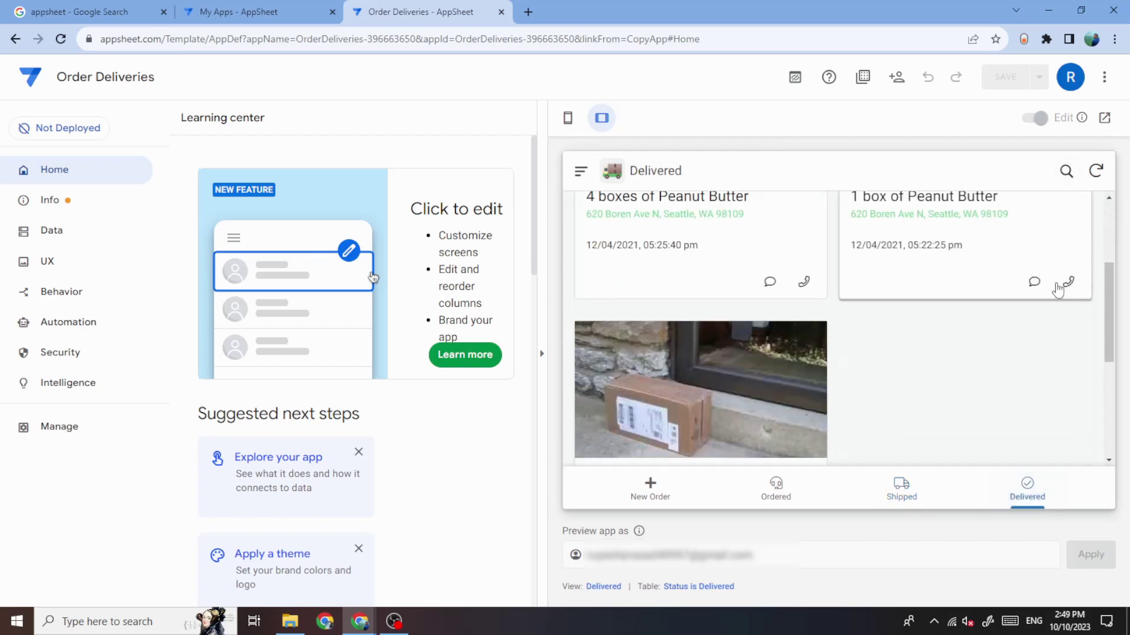
{"action": "scroll", "coordinate": [709, 326], "scroll_direction": "down", "scroll_amount": 3}
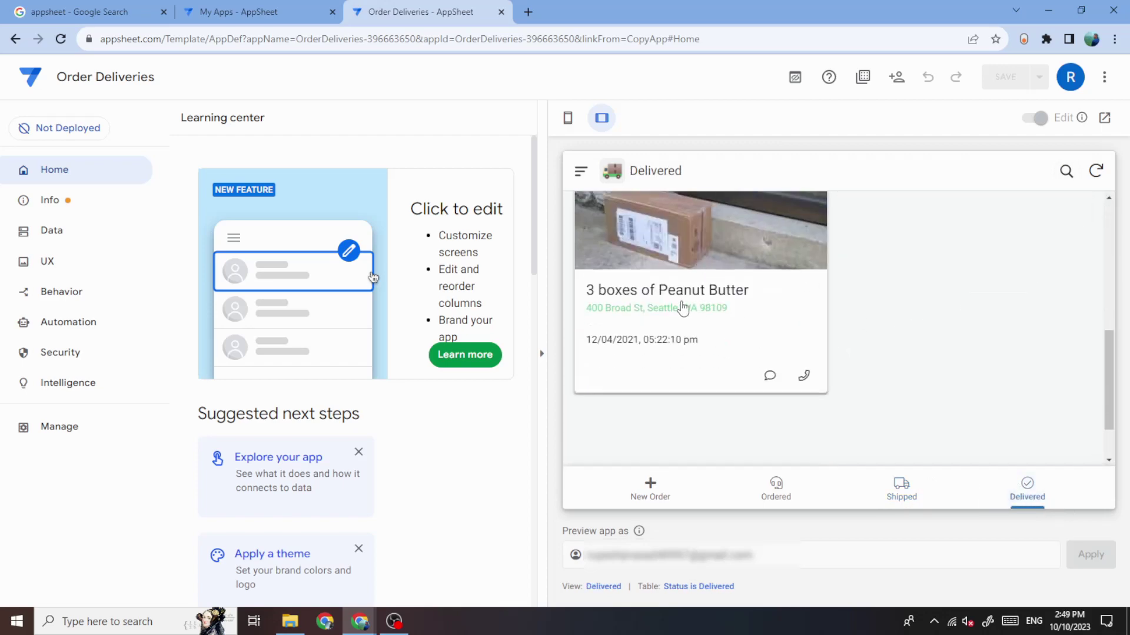
{"action": "scroll", "coordinate": [683, 308], "scroll_direction": "up", "scroll_amount": 3}
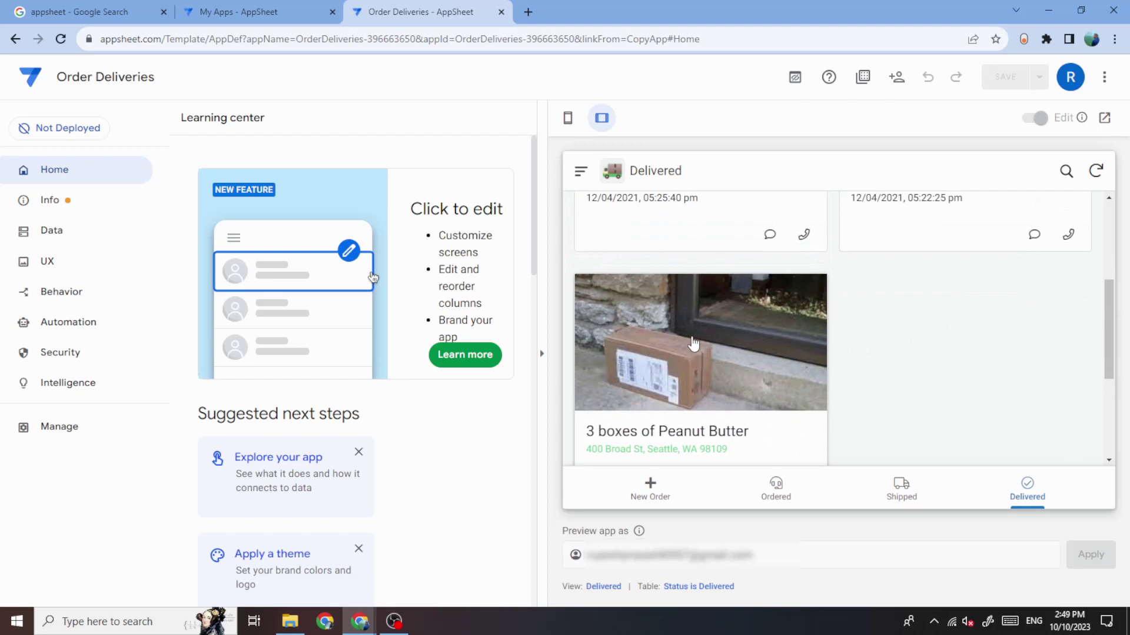
{"action": "scroll", "coordinate": [693, 344], "scroll_direction": "down", "scroll_amount": 3}
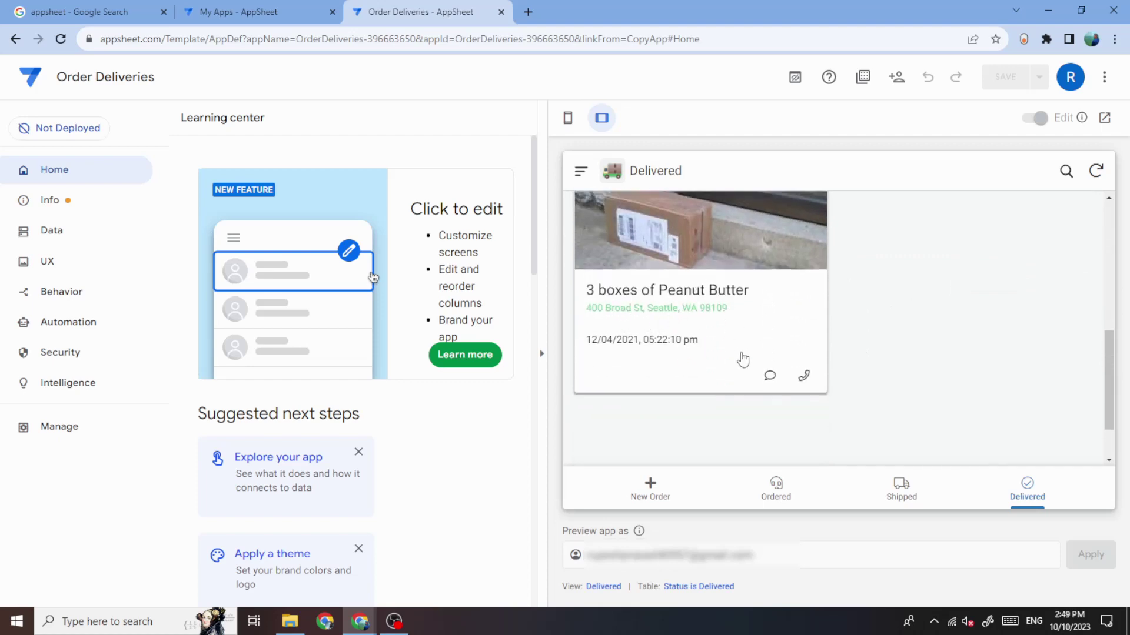
{"action": "scroll", "coordinate": [657, 352], "scroll_direction": "up", "scroll_amount": 2}
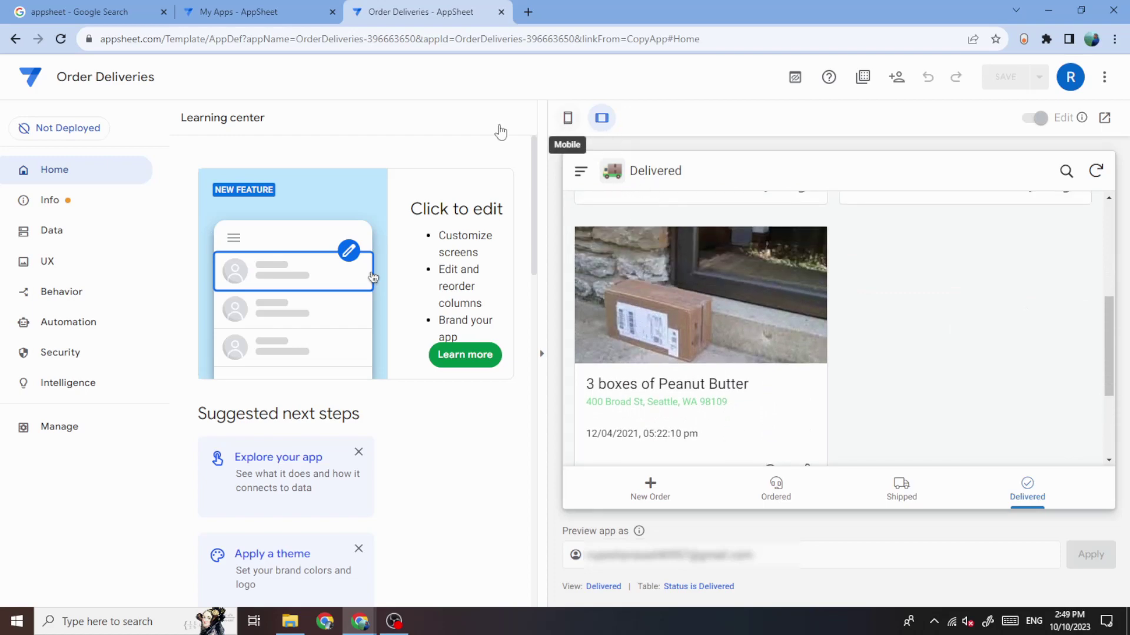
Review the app's warnings and Info dashboard, and change the Short Name in its App Properties to Order.
{"action": "left_click", "coordinate": [84, 201]}
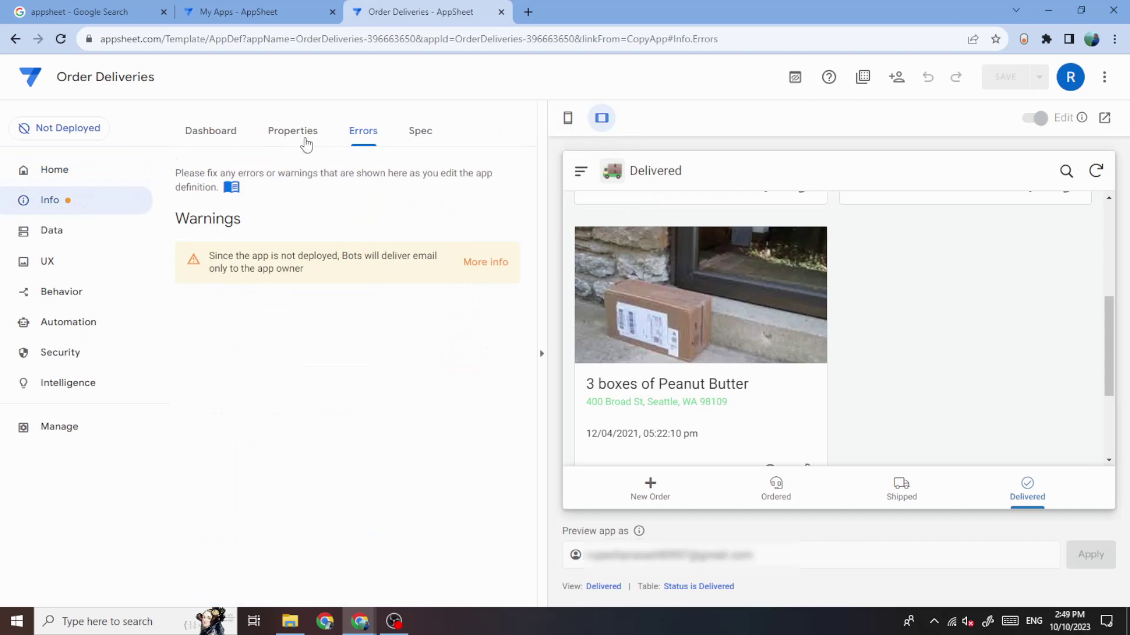
{"action": "left_click", "coordinate": [213, 142]}
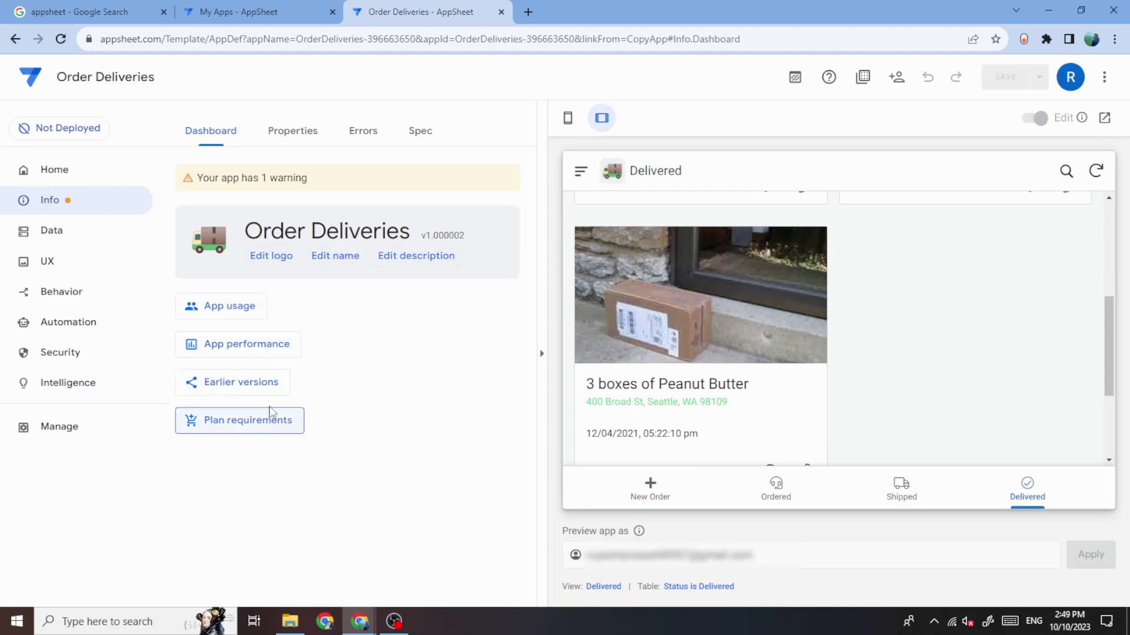
{"action": "left_click", "coordinate": [396, 258]}
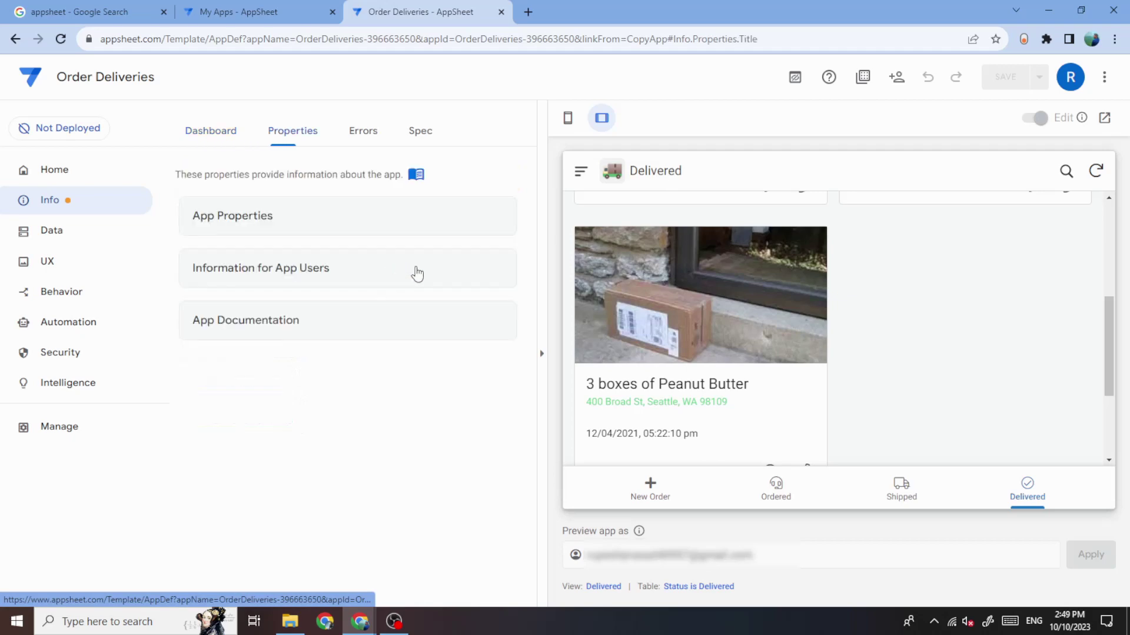
{"action": "left_click", "coordinate": [305, 229]}
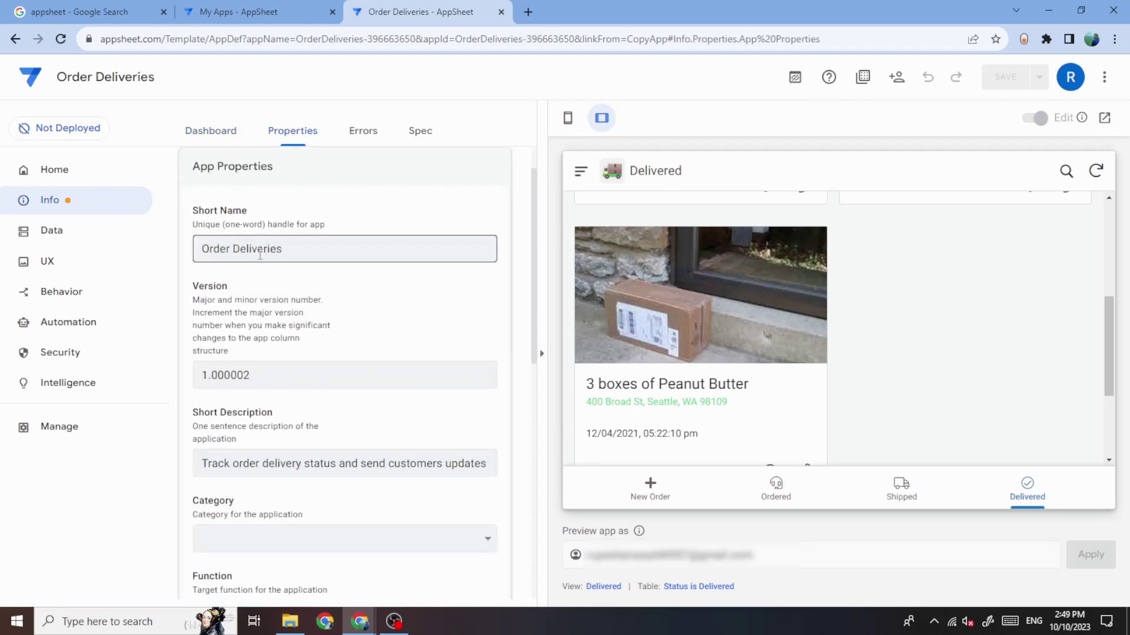
{"action": "left_click", "coordinate": [323, 248]}
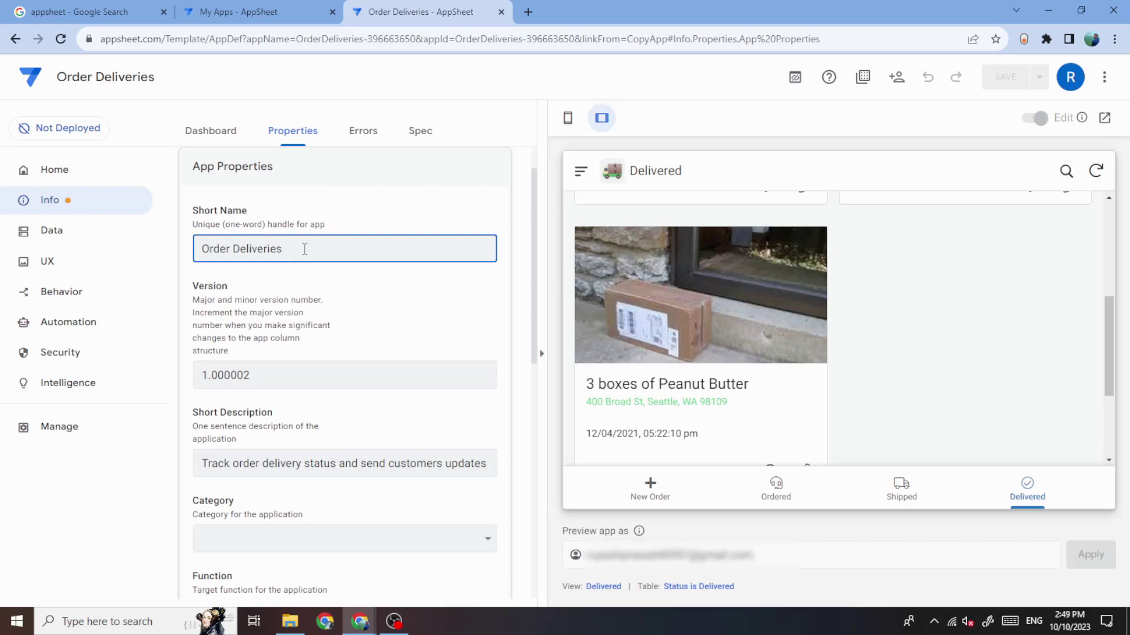
{"action": "key", "text": "ctrl+BackSpace"}
Mark the app as personal use only in its App Properties and save the changes.
{"action": "scroll", "coordinate": [360, 345], "scroll_direction": "down", "scroll_amount": 9}
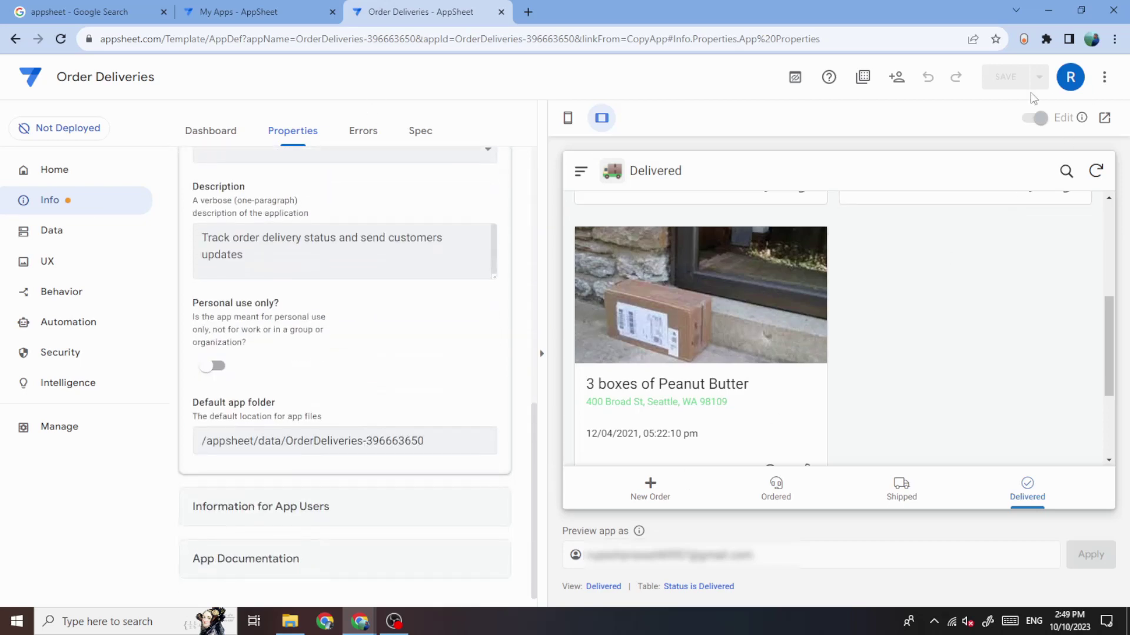
{"action": "left_click", "coordinate": [216, 366]}
{"action": "left_click", "coordinate": [1005, 77]}
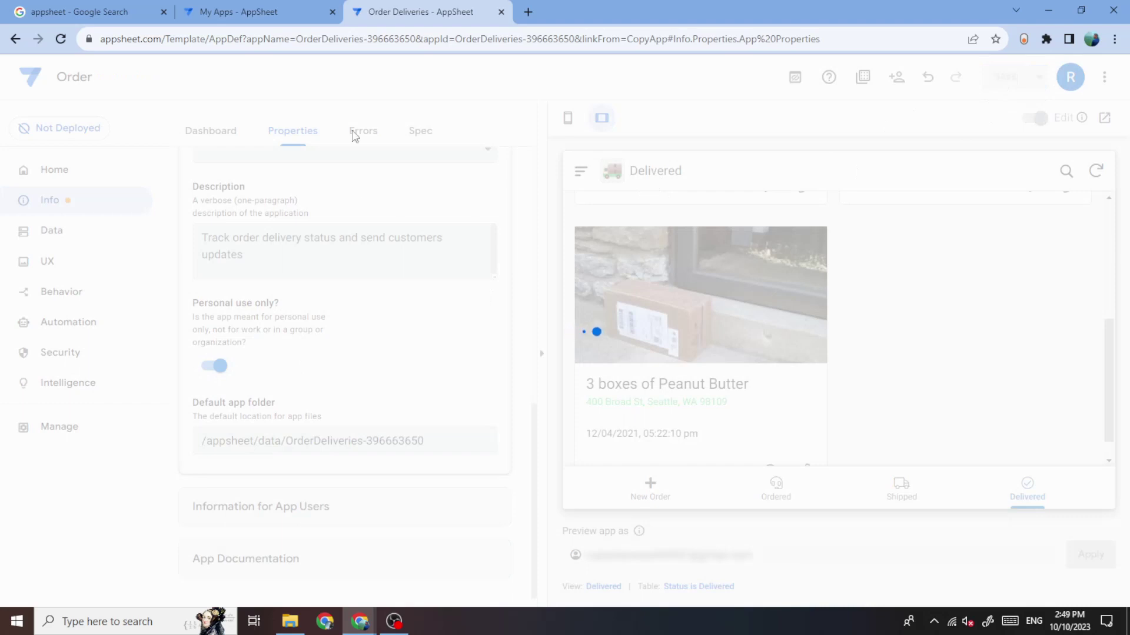
{"action": "scroll", "coordinate": [411, 280], "scroll_direction": "up", "scroll_amount": 10}
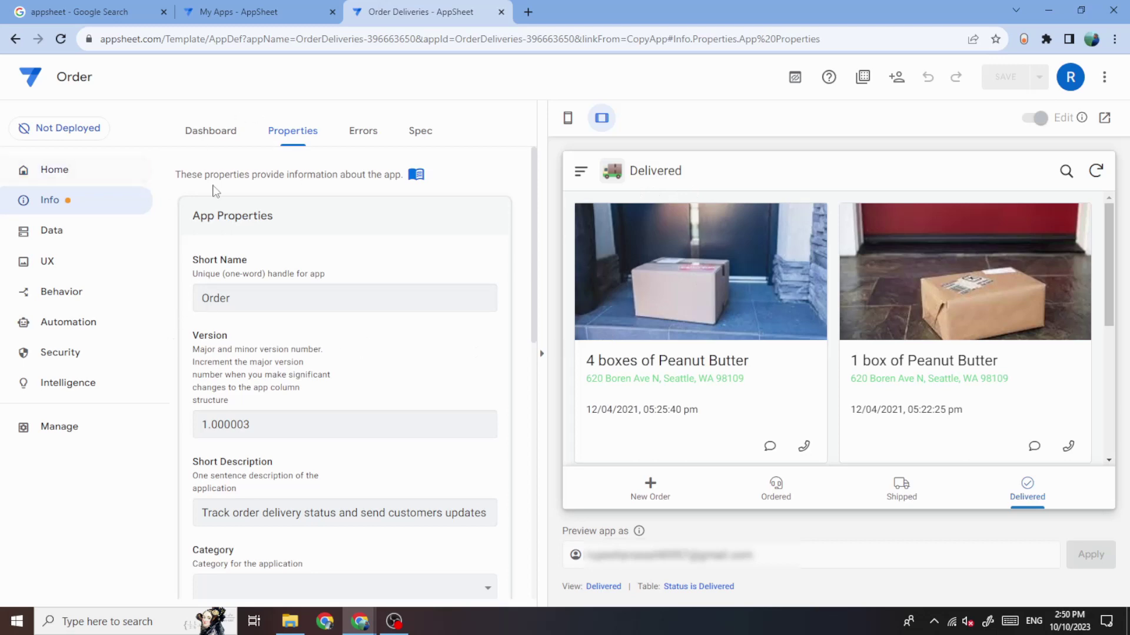
Check the Info dashboard's warning, open its additional information, and return to the app editor.
{"action": "left_click", "coordinate": [222, 142]}
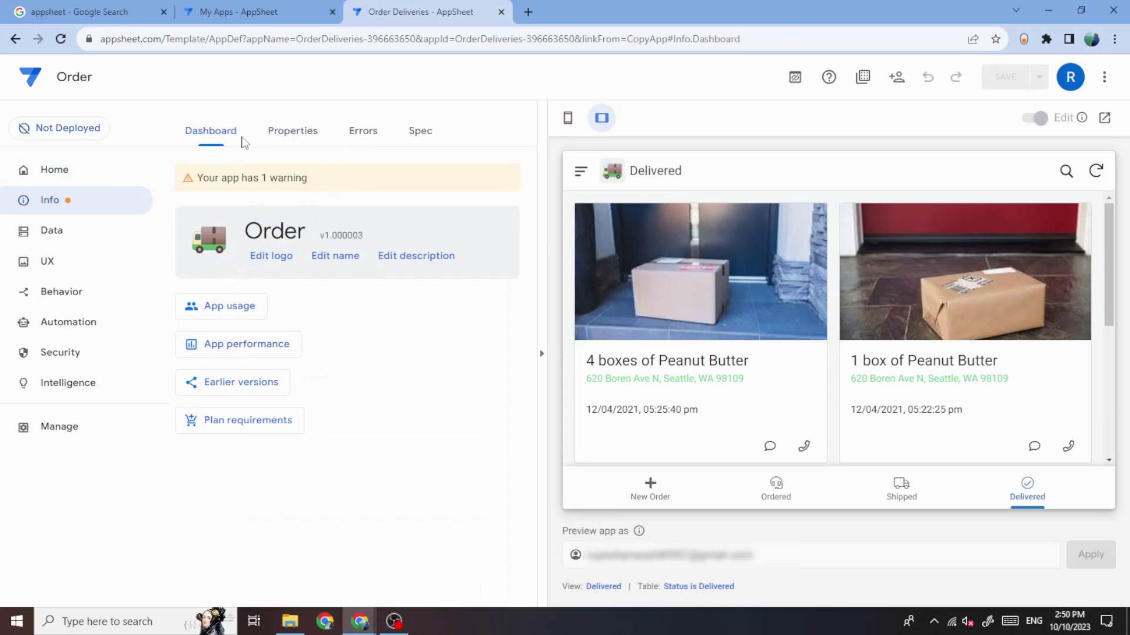
{"action": "left_click", "coordinate": [303, 178]}
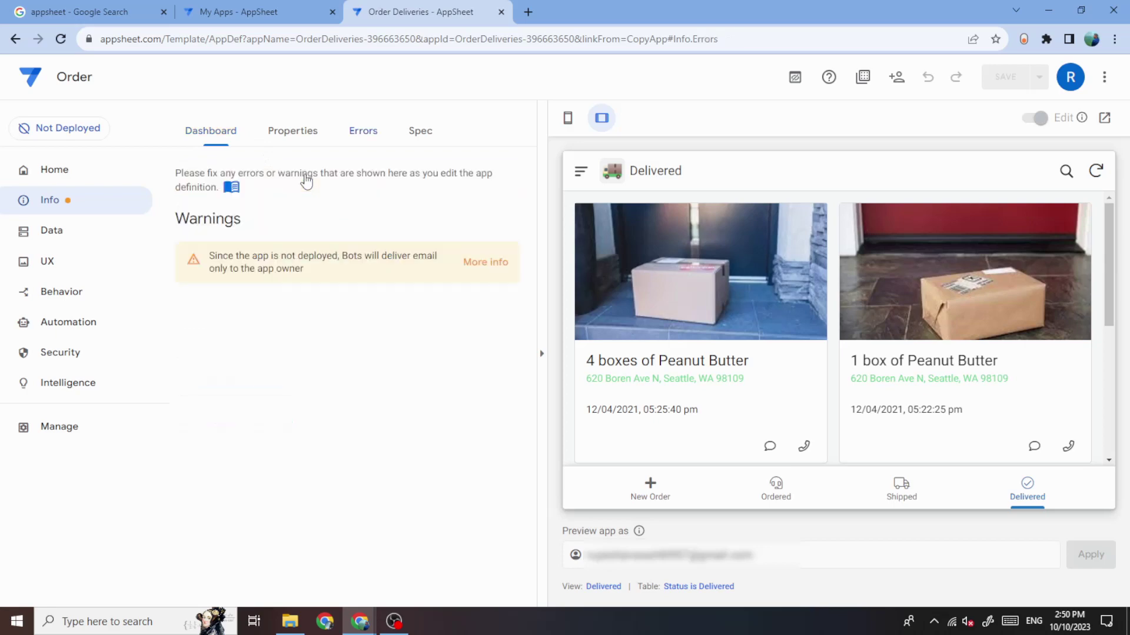
{"action": "left_click", "coordinate": [483, 264]}
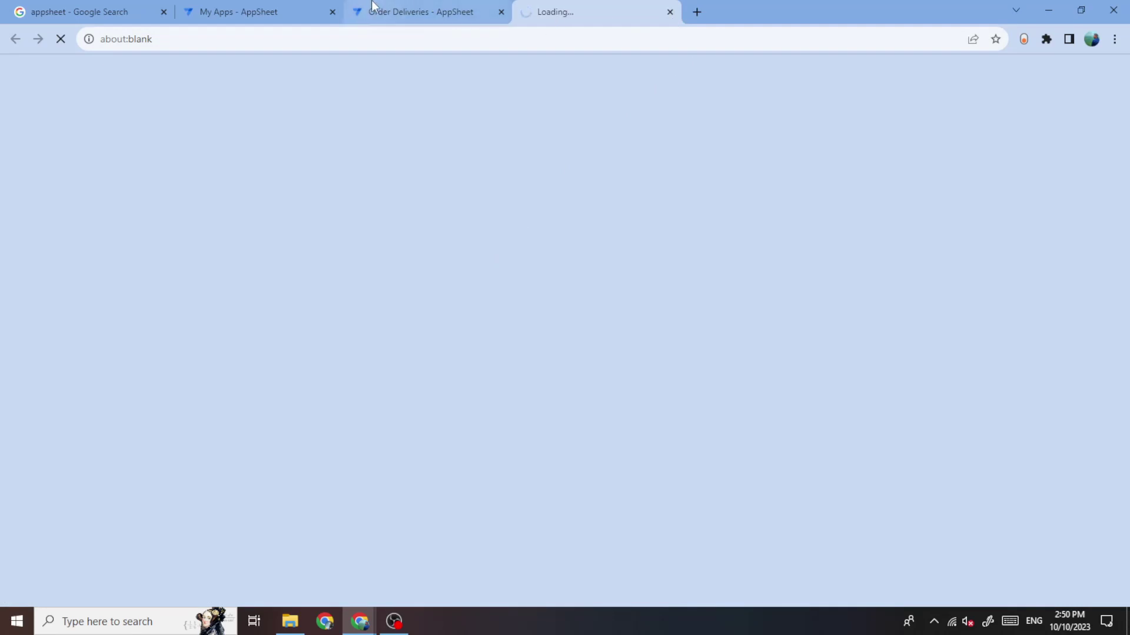
{"action": "left_click", "coordinate": [419, 7]}
Examine the app's Spec graph by repositioning the Order node and viewing the New Order form and Ordered view through it.
{"action": "left_click", "coordinate": [434, 124]}
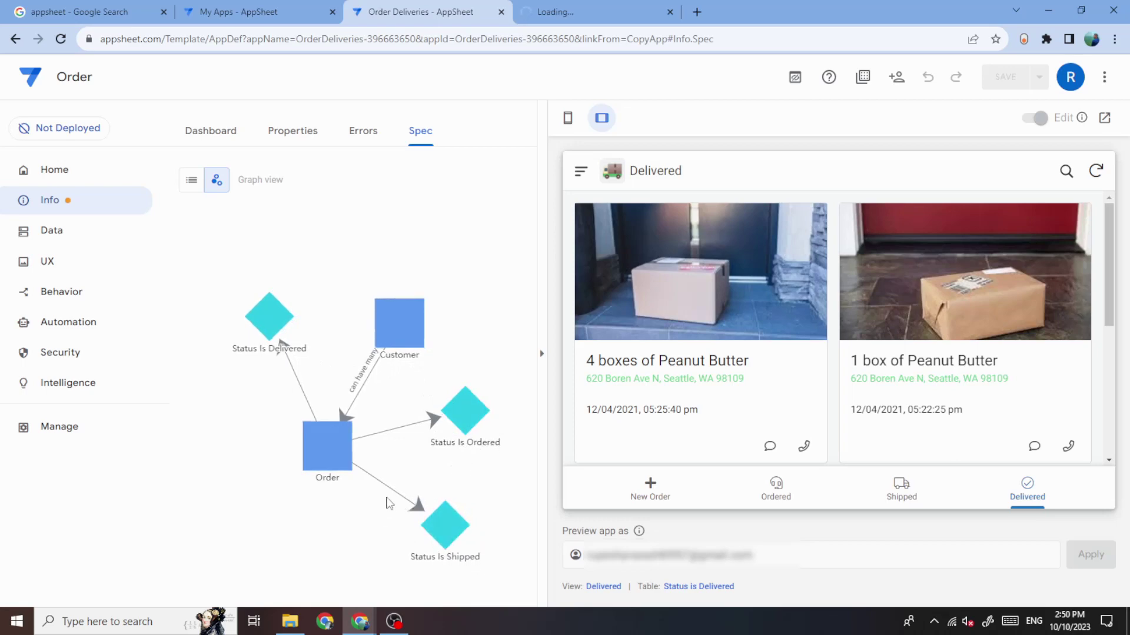
{"action": "left_click_drag", "start_coordinate": [333, 444], "coordinate": [257, 418]}
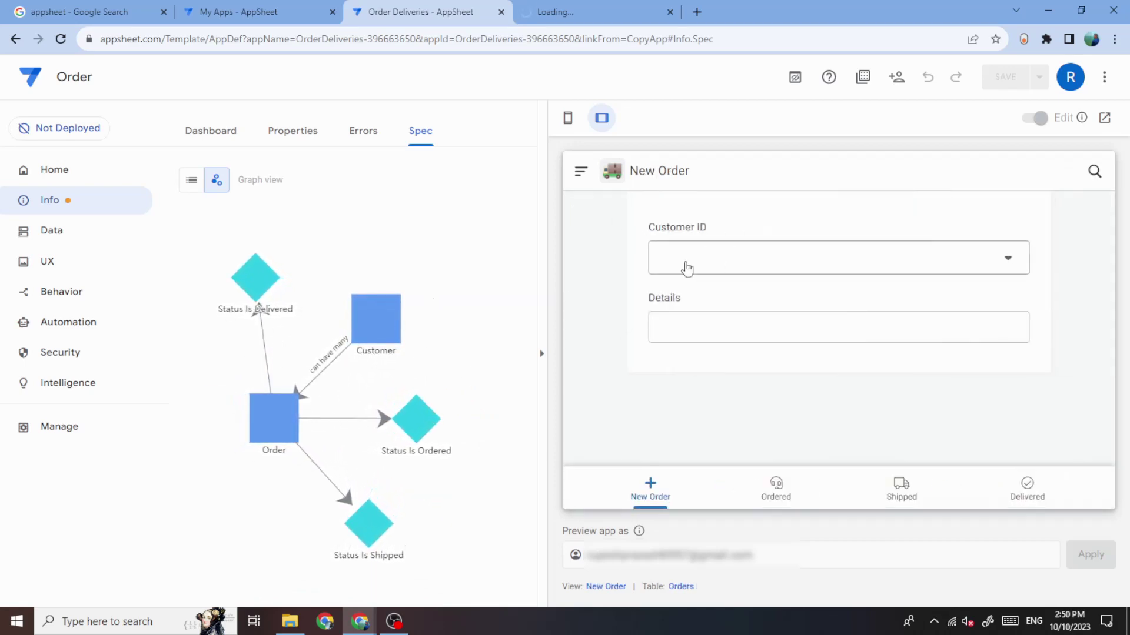
{"action": "left_click", "coordinate": [695, 325]}
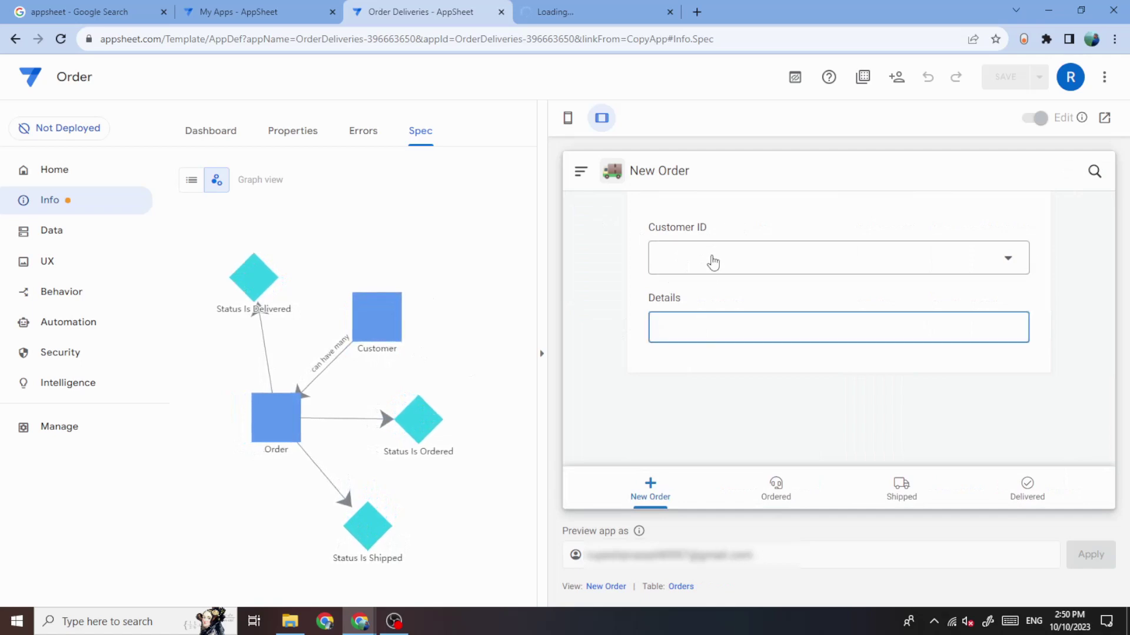
{"action": "left_click", "coordinate": [426, 407]}
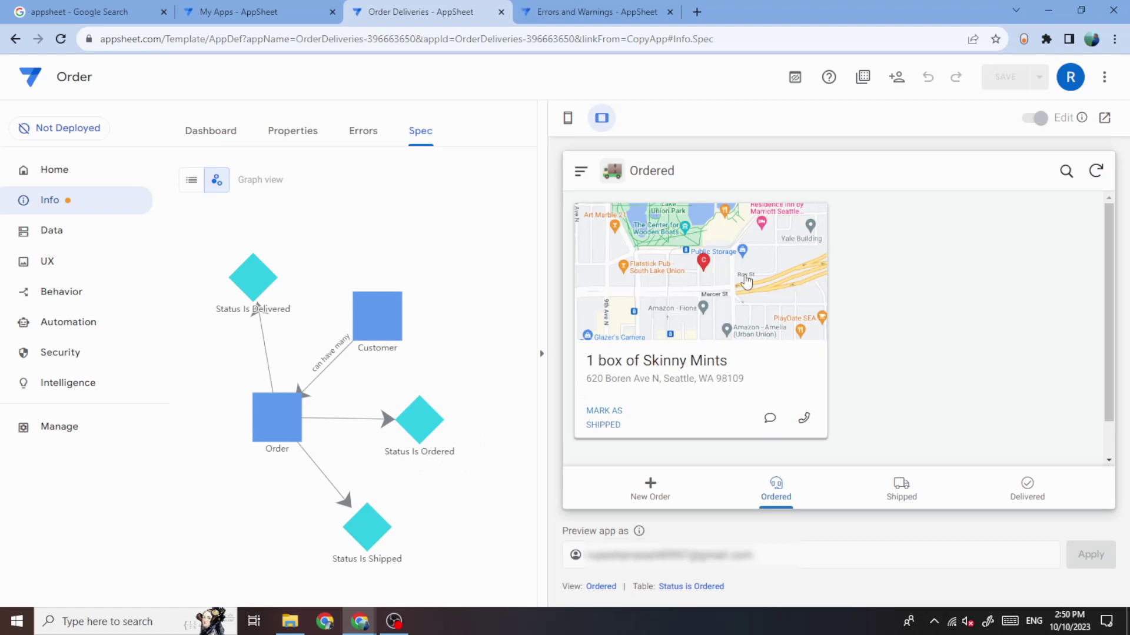
View the details of the Skinny Mints order, try its call and email actions, and return to the editor.
{"action": "left_click", "coordinate": [746, 282]}
{"action": "scroll", "coordinate": [616, 267], "scroll_direction": "down", "scroll_amount": 3}
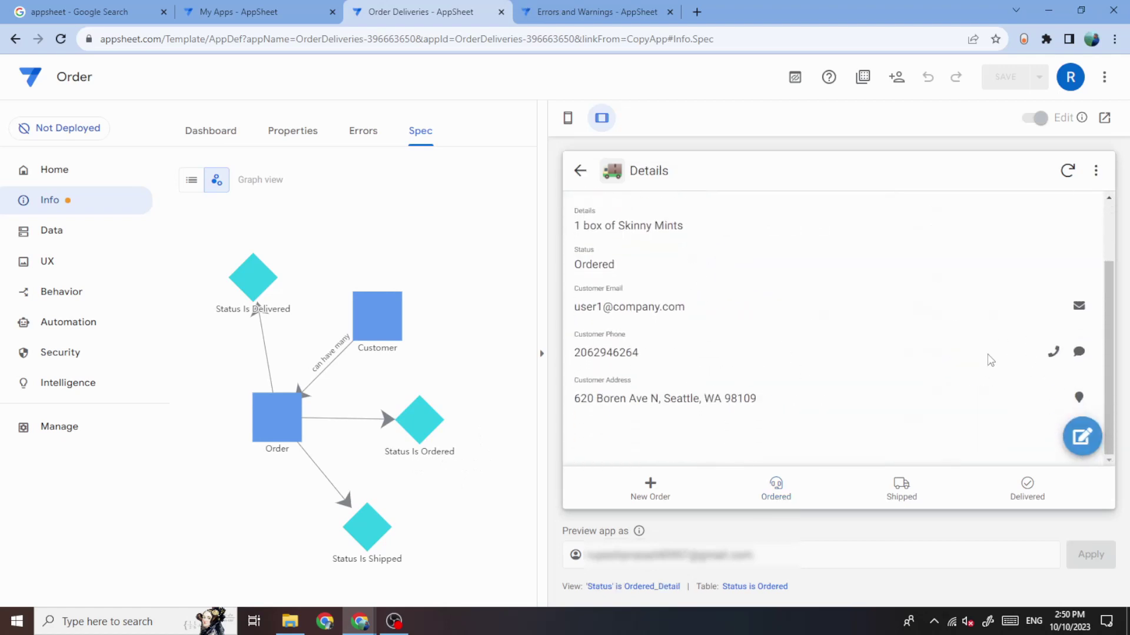
{"action": "left_click", "coordinate": [1053, 352]}
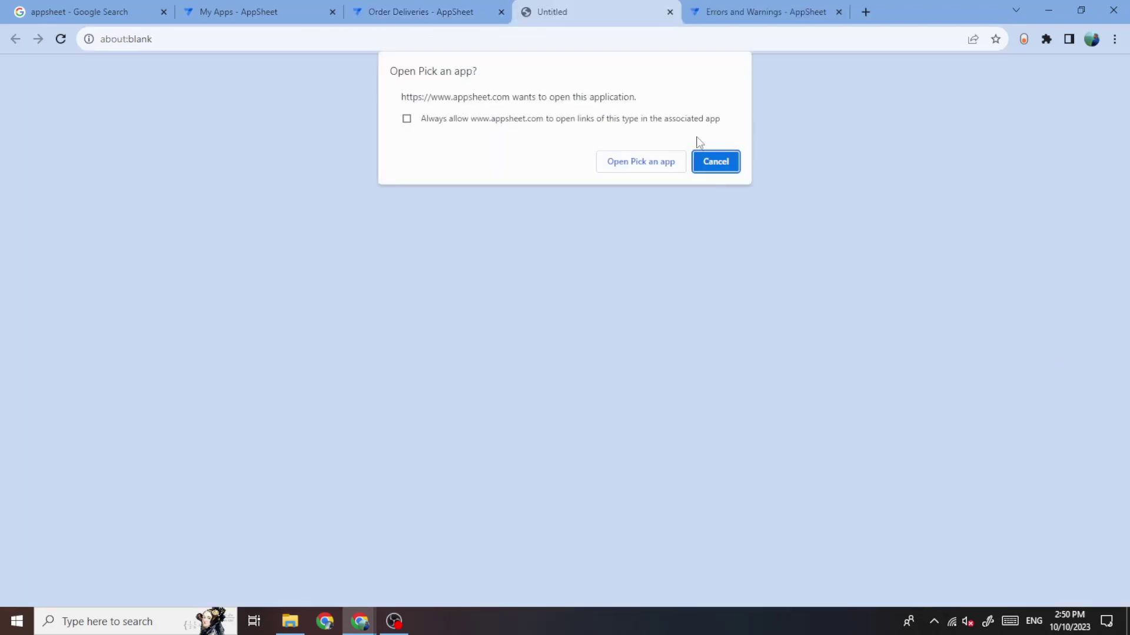
{"action": "left_click", "coordinate": [652, 165]}
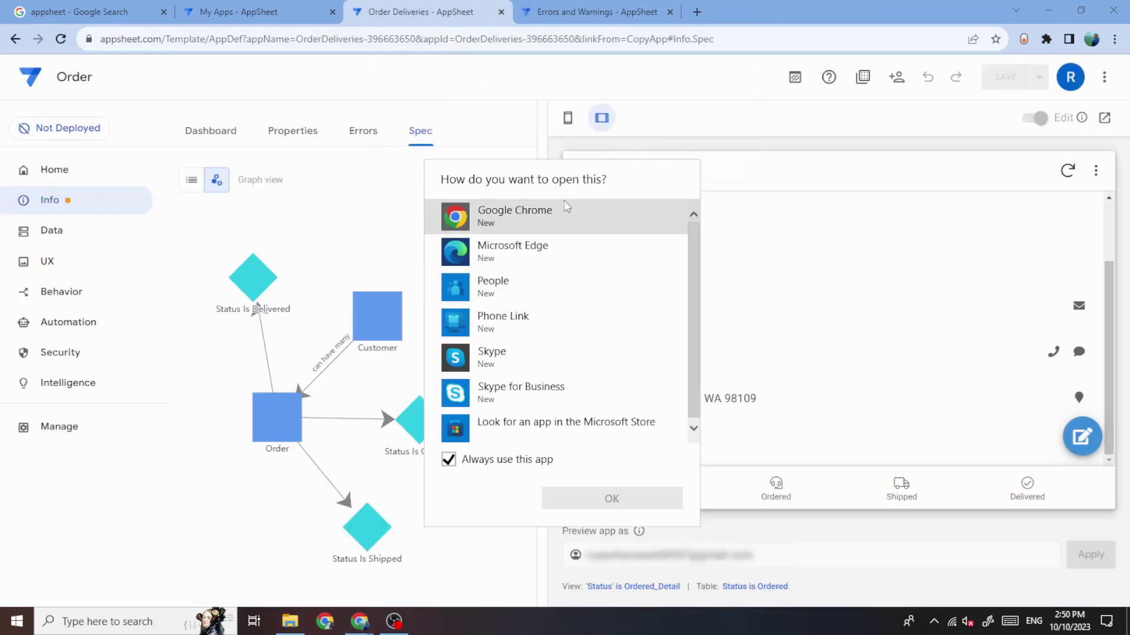
{"action": "left_click", "coordinate": [628, 498]}
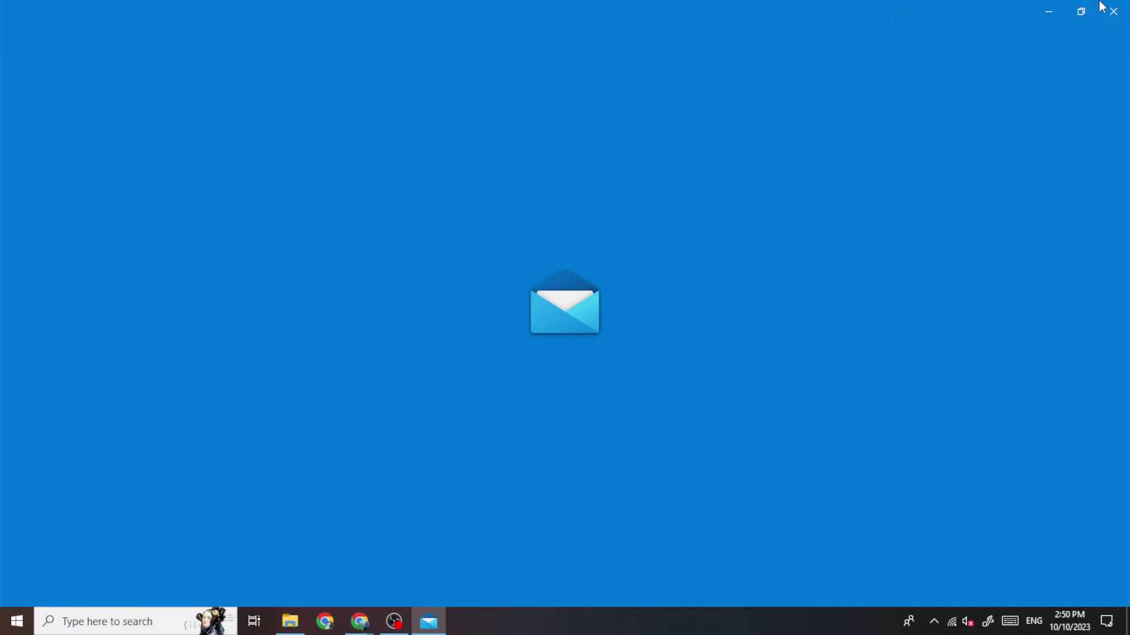
{"action": "left_click", "coordinate": [1110, 5]}
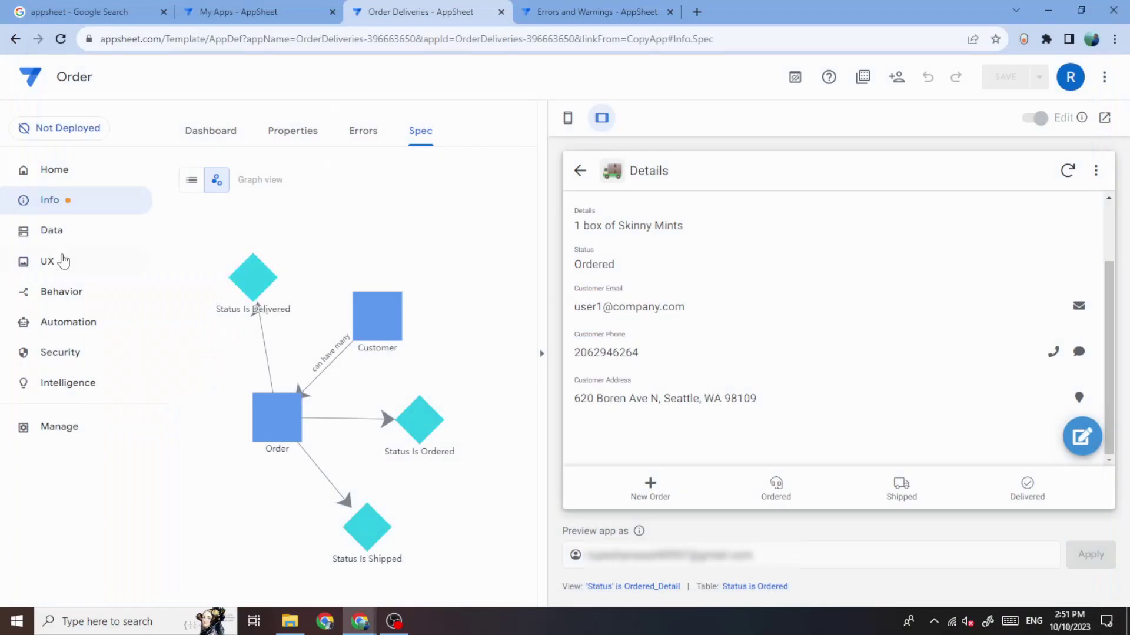
Examine the Data section's tables, including the Orders table settings, and its columns, slices, user settings and options.
{"action": "left_click", "coordinate": [66, 234]}
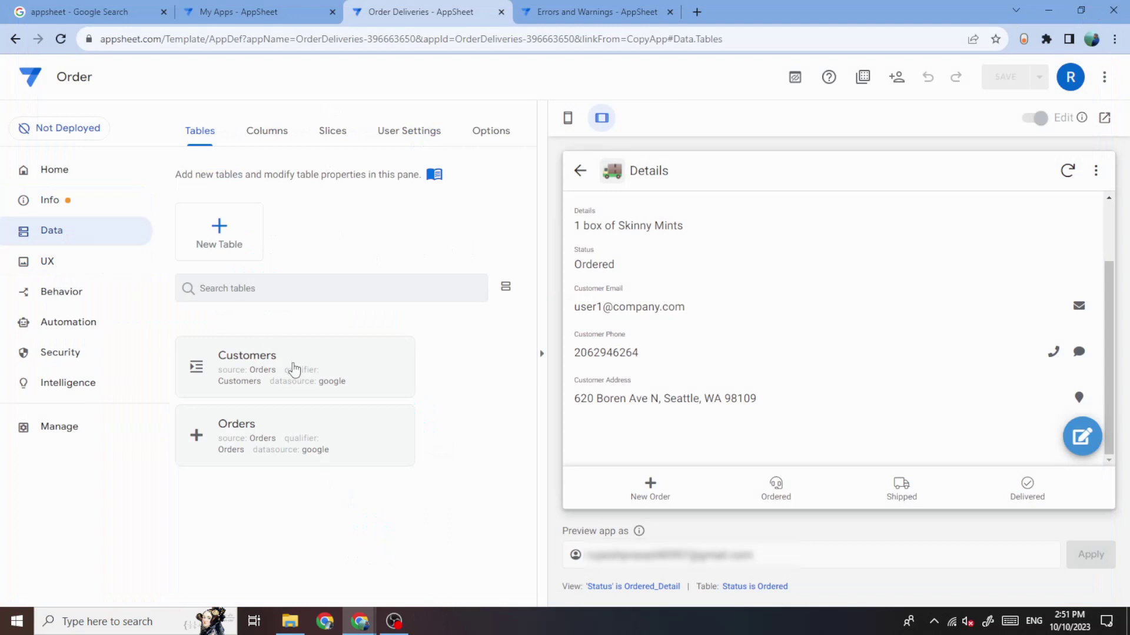
{"action": "left_click", "coordinate": [226, 453]}
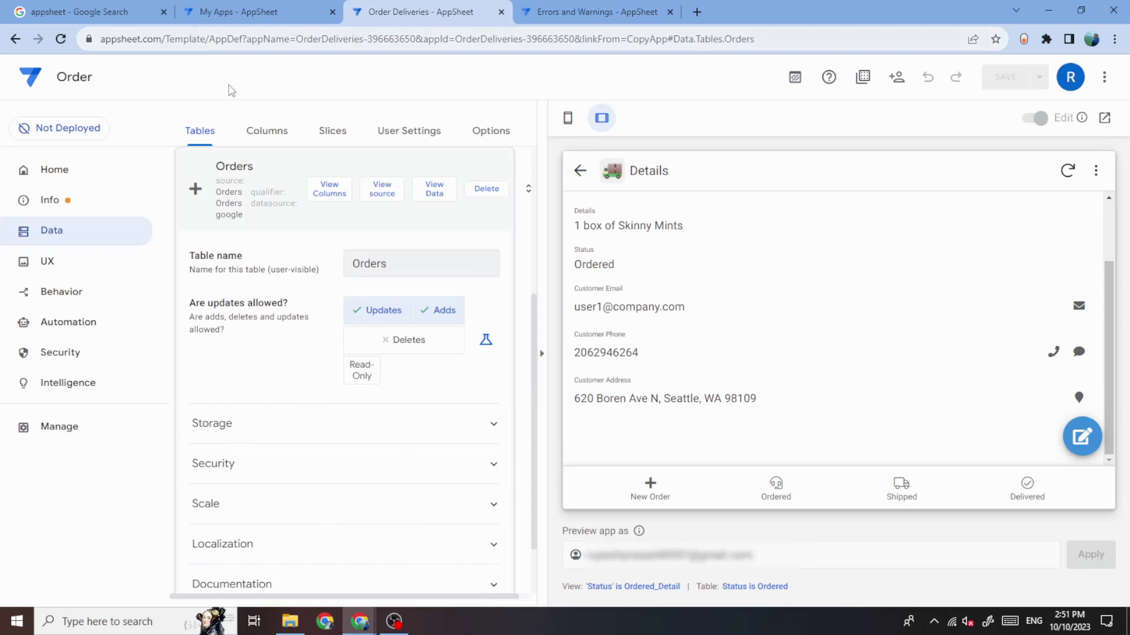
{"action": "left_click", "coordinate": [259, 129]}
{"action": "left_click", "coordinate": [345, 136]}
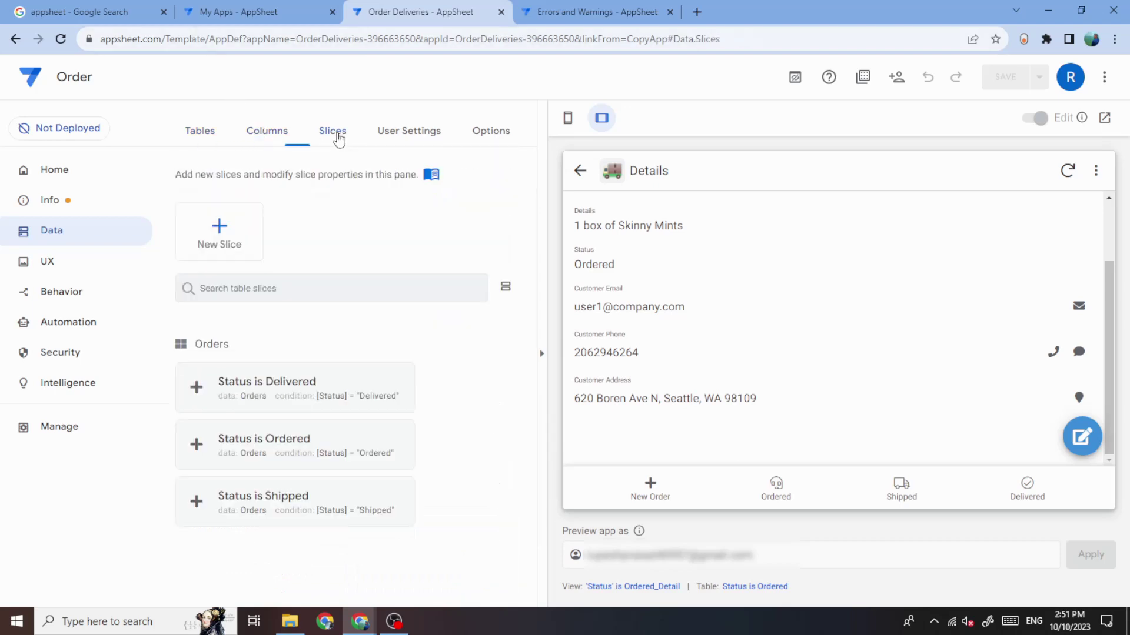
{"action": "left_click", "coordinate": [415, 137]}
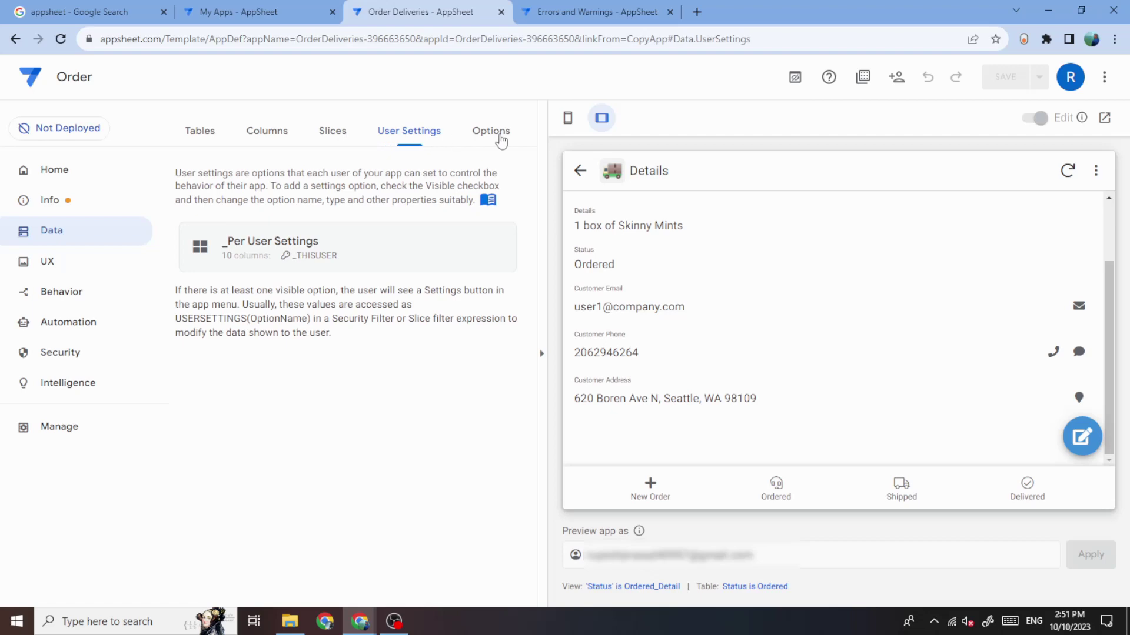
{"action": "left_click", "coordinate": [497, 136]}
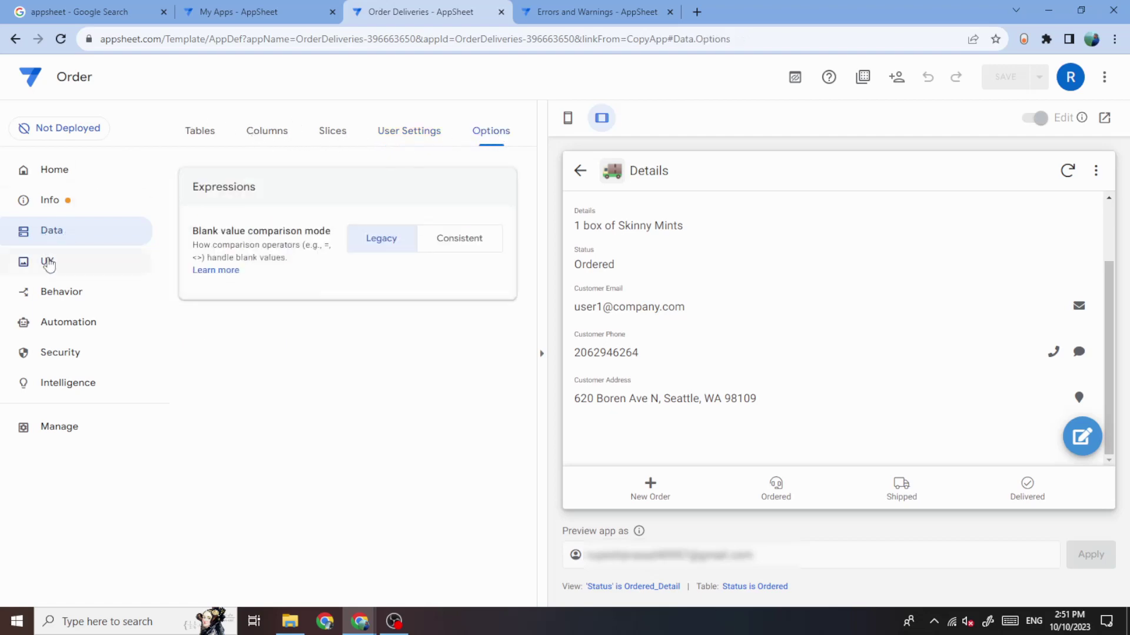
Look through the UX section's views, brand, format rules, options and localization settings.
{"action": "left_click", "coordinate": [48, 262]}
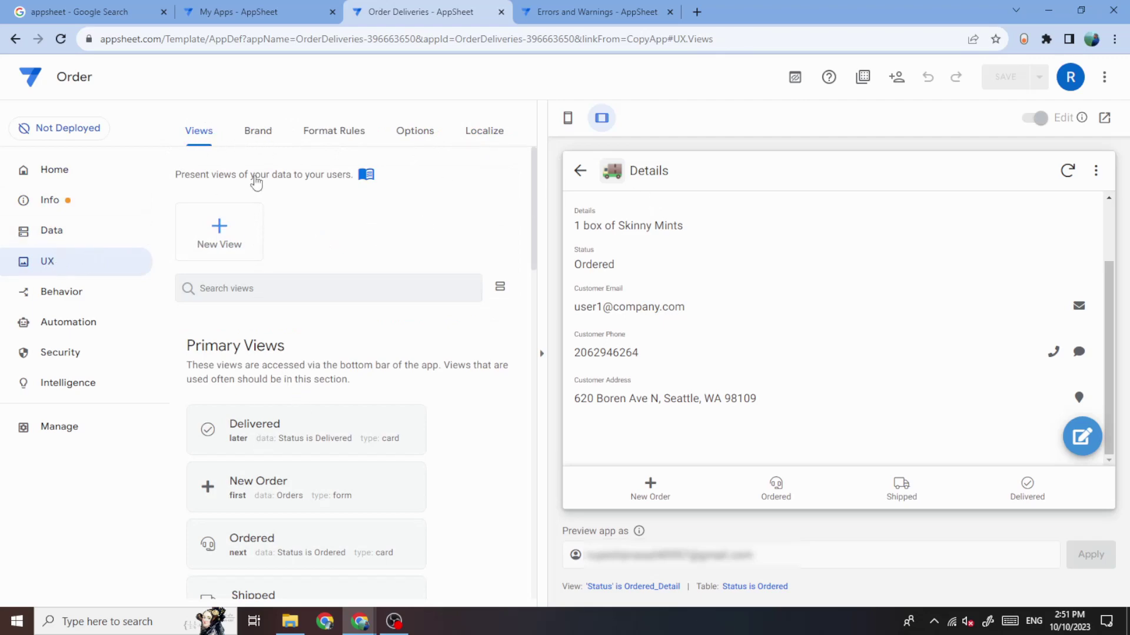
{"action": "left_click", "coordinate": [259, 131]}
{"action": "left_click", "coordinate": [337, 136]}
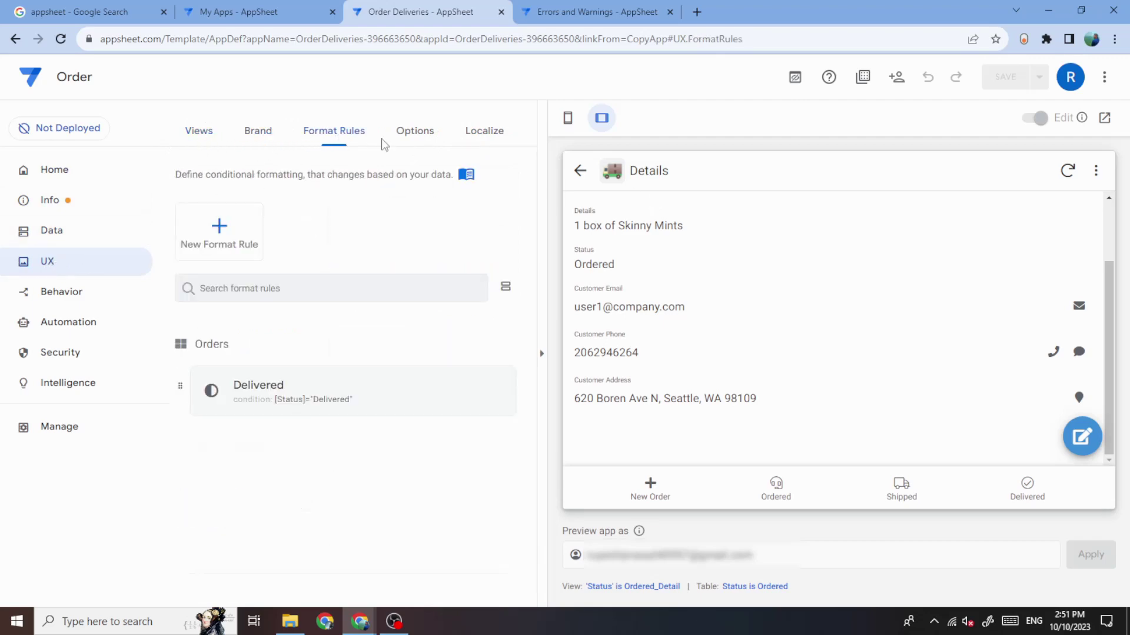
{"action": "left_click", "coordinate": [418, 139]}
{"action": "left_click", "coordinate": [501, 135]}
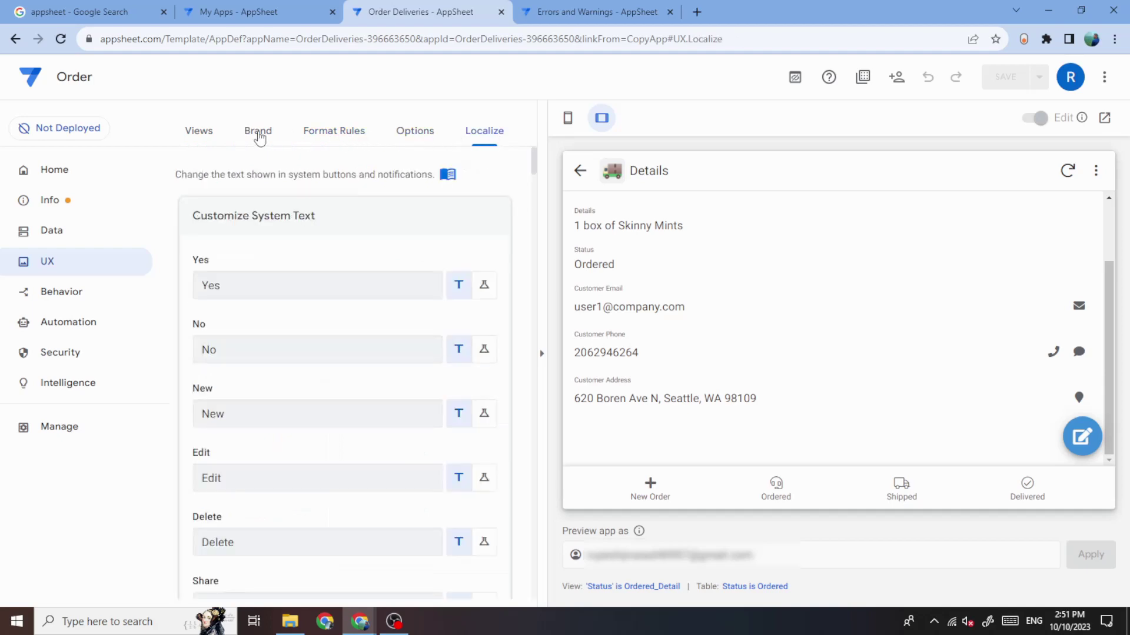
Save the app with the dark brand theme, and change its primary color to orange.
{"action": "left_click", "coordinate": [259, 137]}
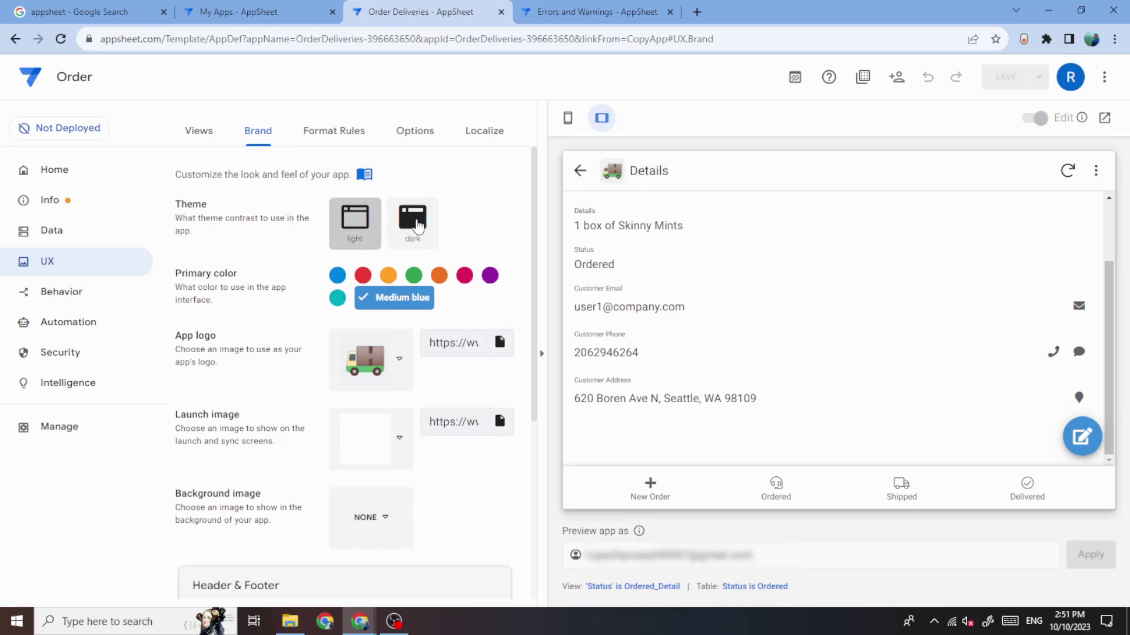
{"action": "left_click", "coordinate": [413, 223]}
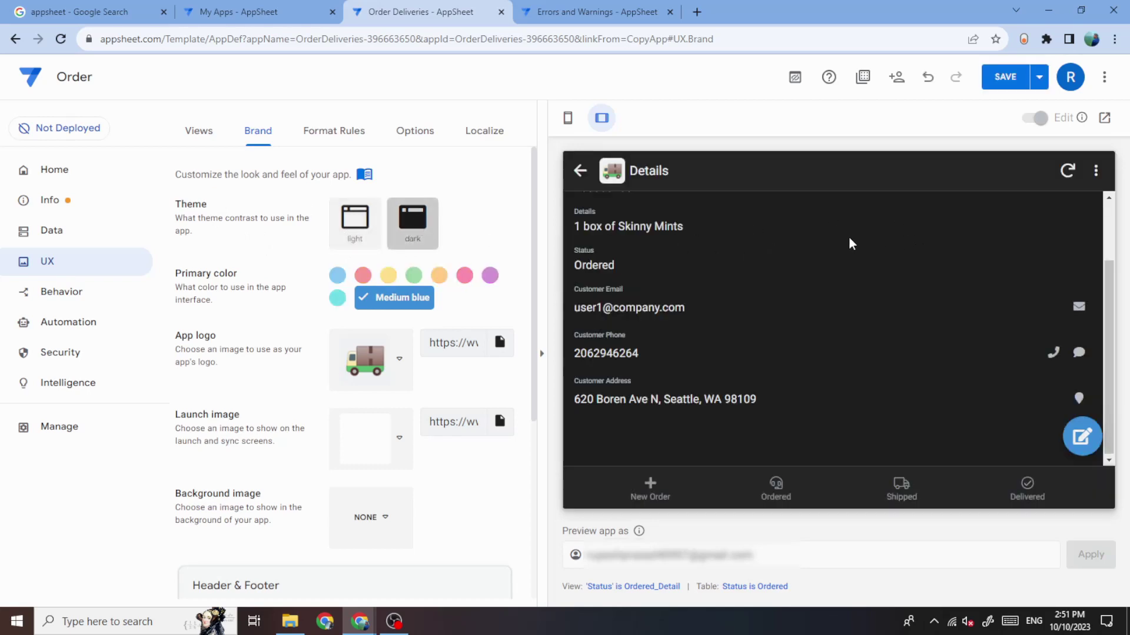
{"action": "left_click", "coordinate": [1004, 77]}
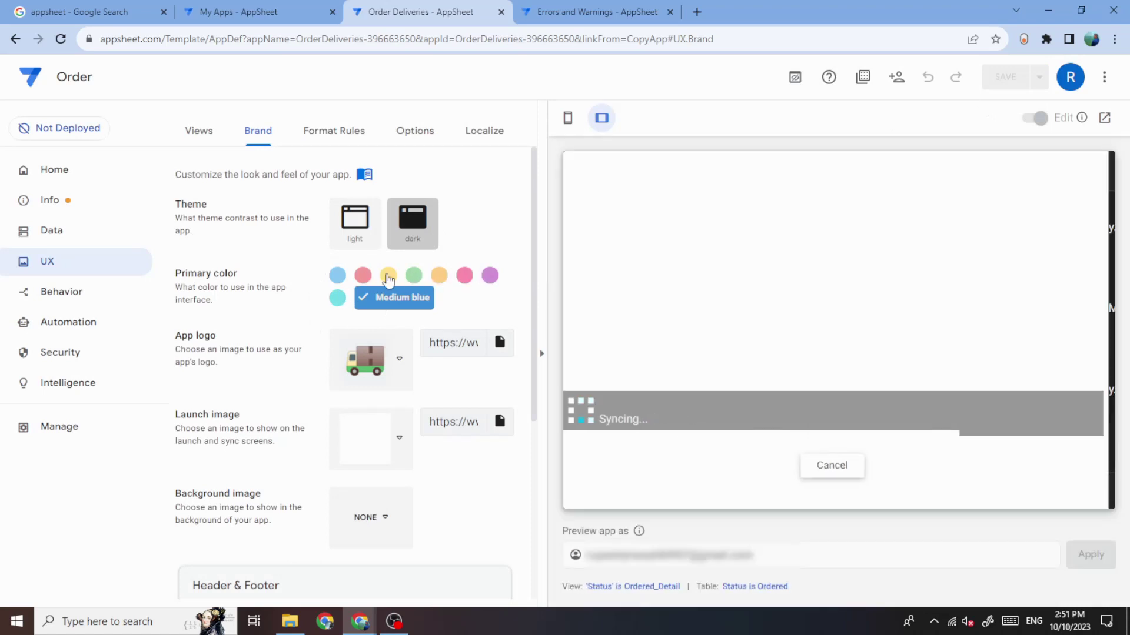
{"action": "left_click", "coordinate": [439, 276]}
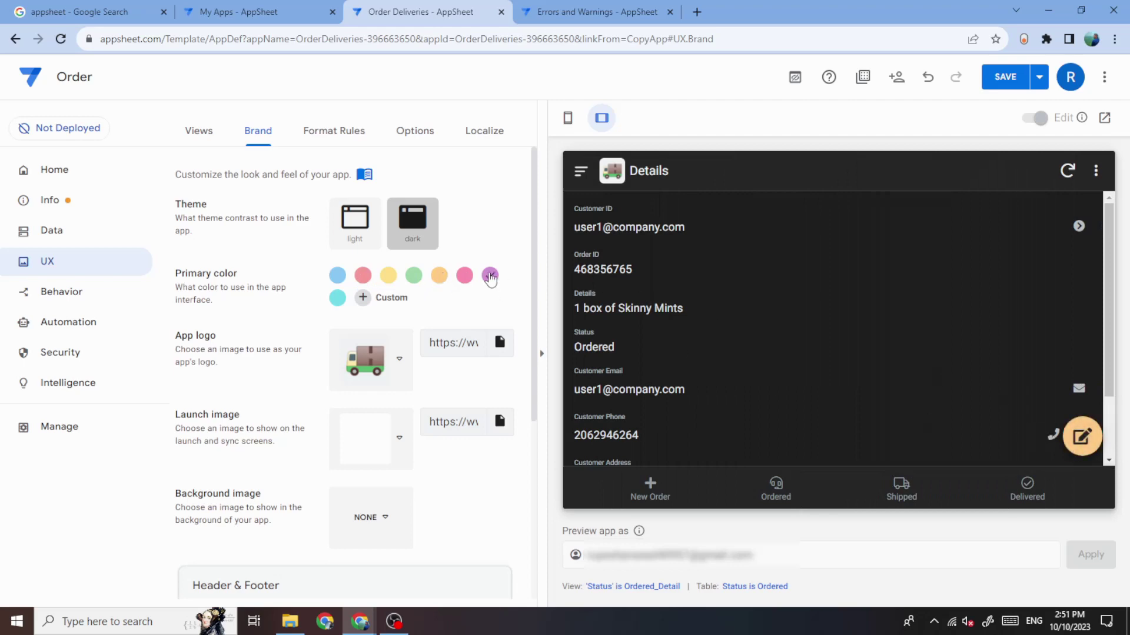
{"action": "left_click", "coordinate": [439, 276]}
Look through the available images for the app logo in the brand settings.
{"action": "left_click", "coordinate": [383, 371]}
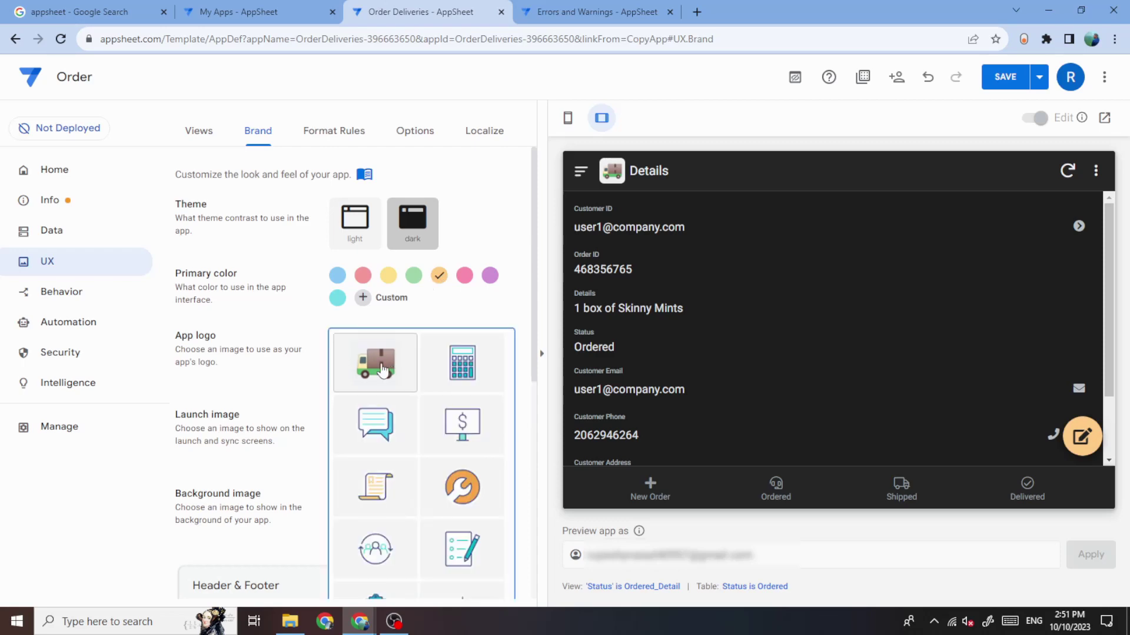
{"action": "scroll", "coordinate": [442, 450], "scroll_direction": "down", "scroll_amount": 2}
{"action": "scroll", "coordinate": [442, 451], "scroll_direction": "down", "scroll_amount": 4}
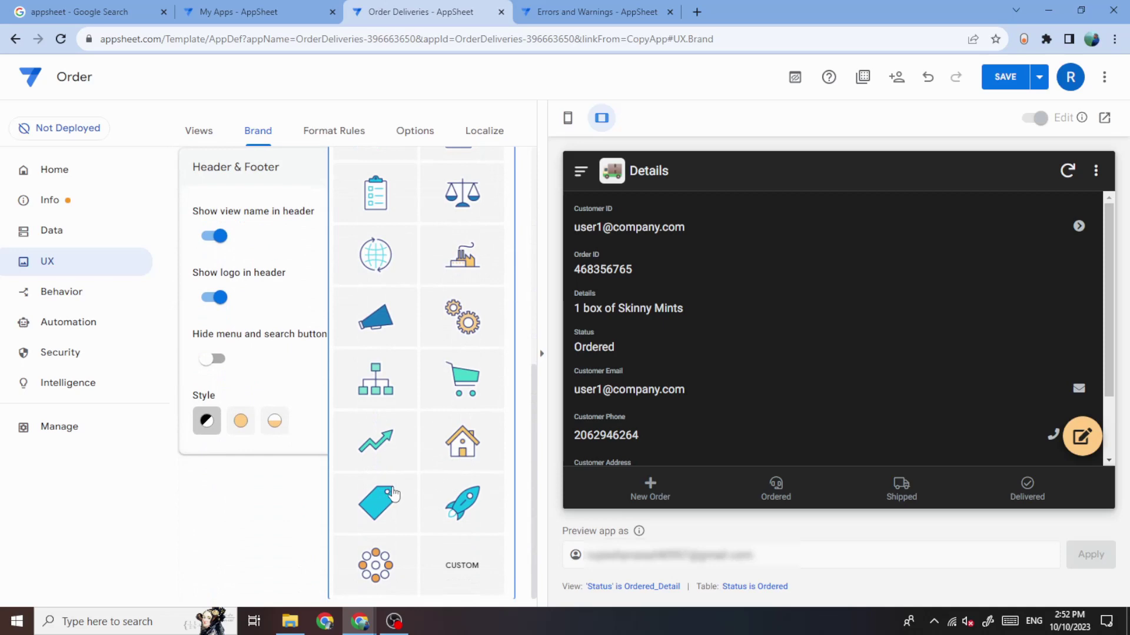
{"action": "scroll", "coordinate": [448, 447], "scroll_direction": "up", "scroll_amount": 6}
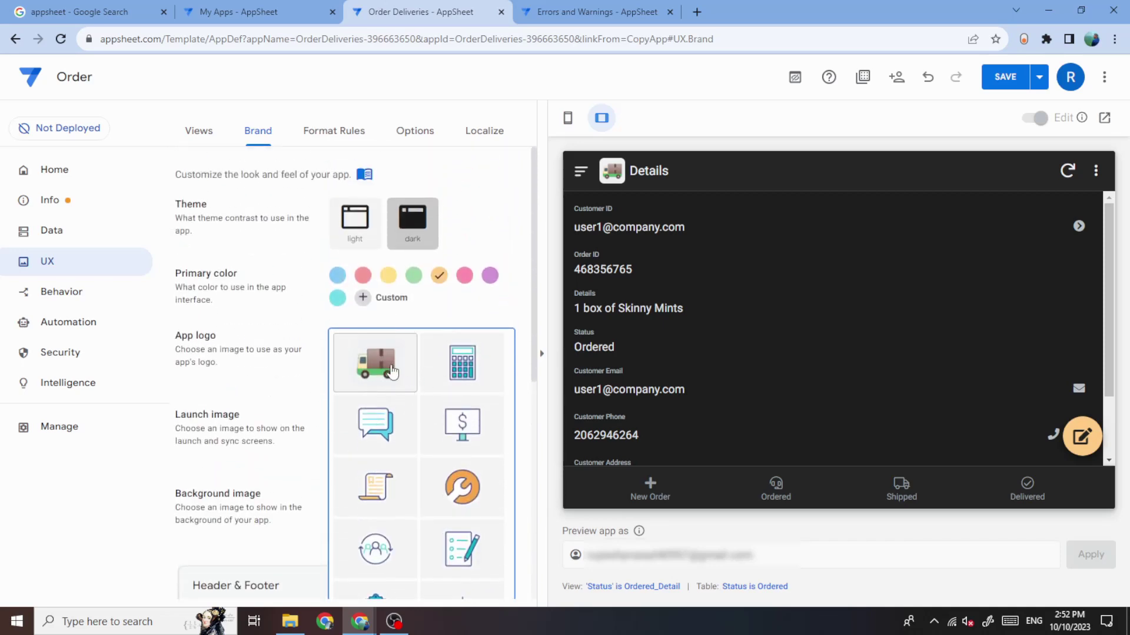
Look at the upload sources available for a custom app logo, keeping the delivery truck logo.
{"action": "left_click", "coordinate": [231, 315]}
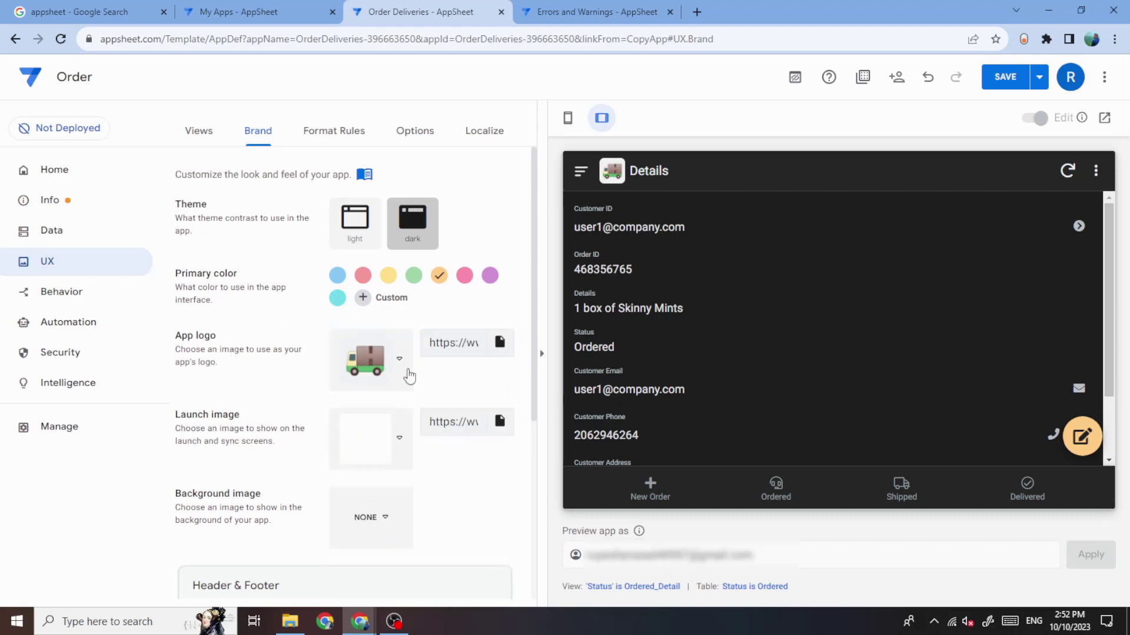
{"action": "left_click", "coordinate": [499, 343]}
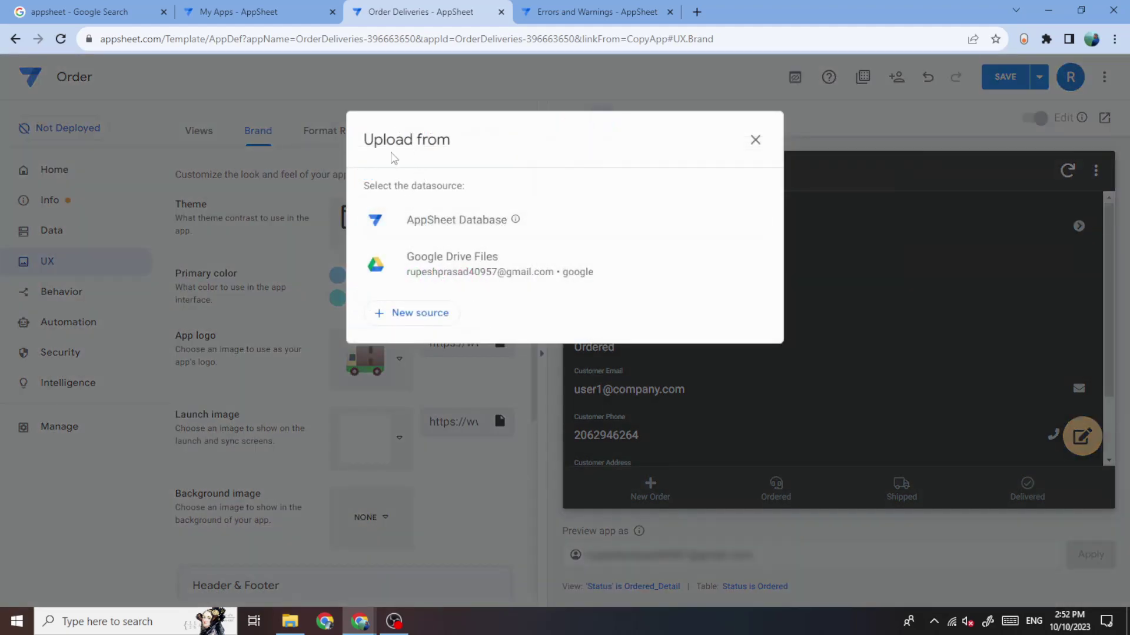
{"action": "left_click", "coordinate": [754, 140]}
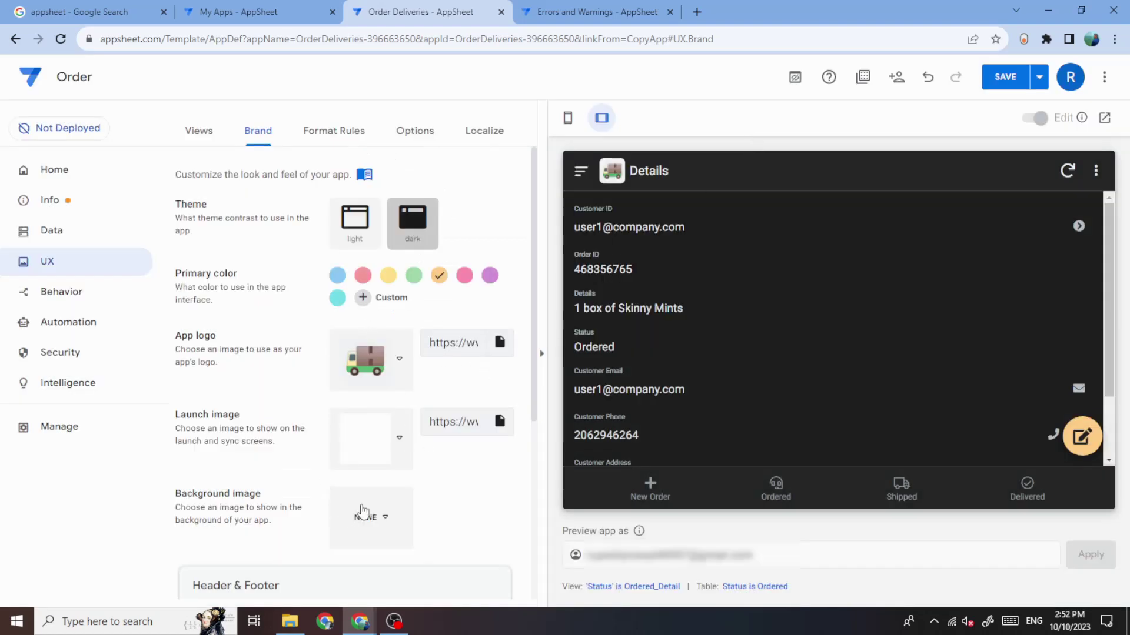
Try the light blue woven pattern as the app's background image and refresh the app preview.
{"action": "scroll", "coordinate": [364, 509], "scroll_direction": "down", "scroll_amount": 2}
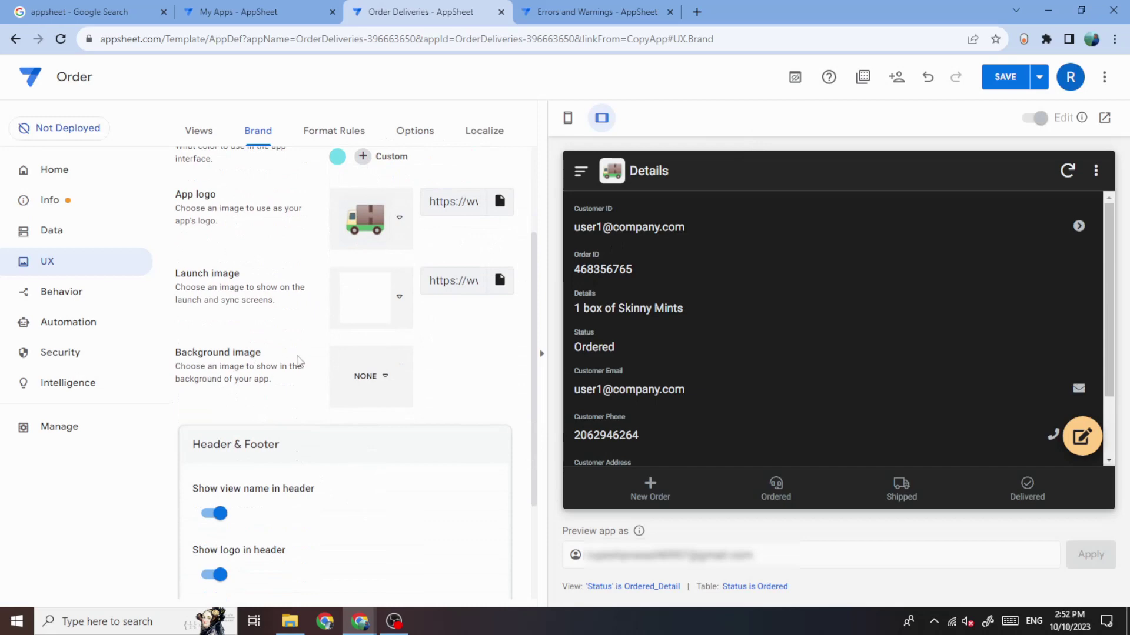
{"action": "left_click", "coordinate": [393, 383]}
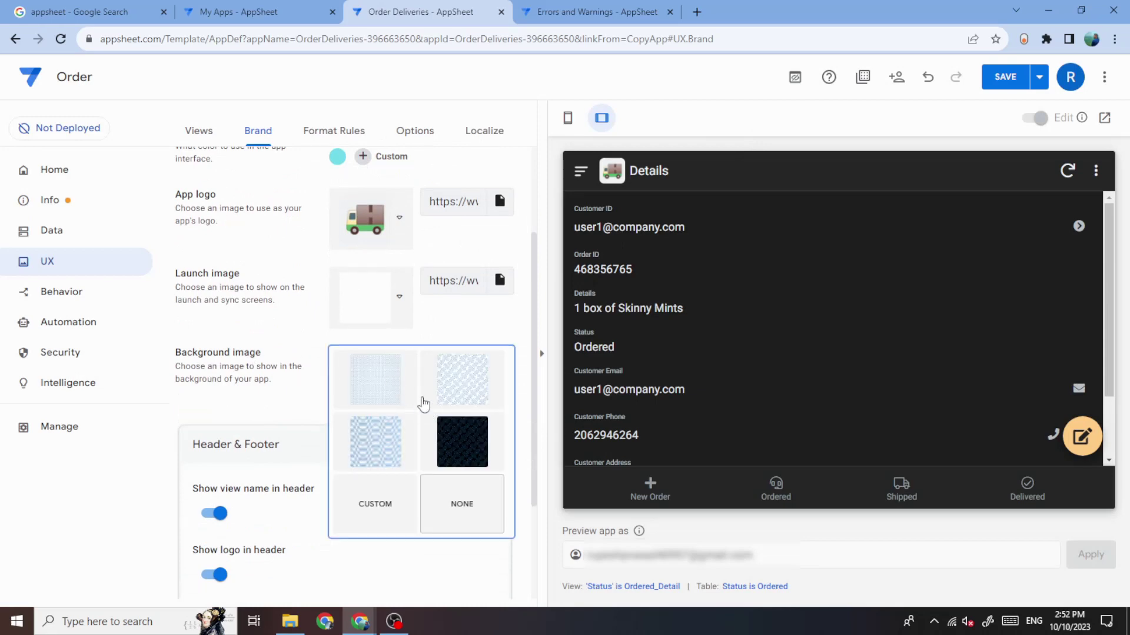
{"action": "left_click", "coordinate": [459, 377]}
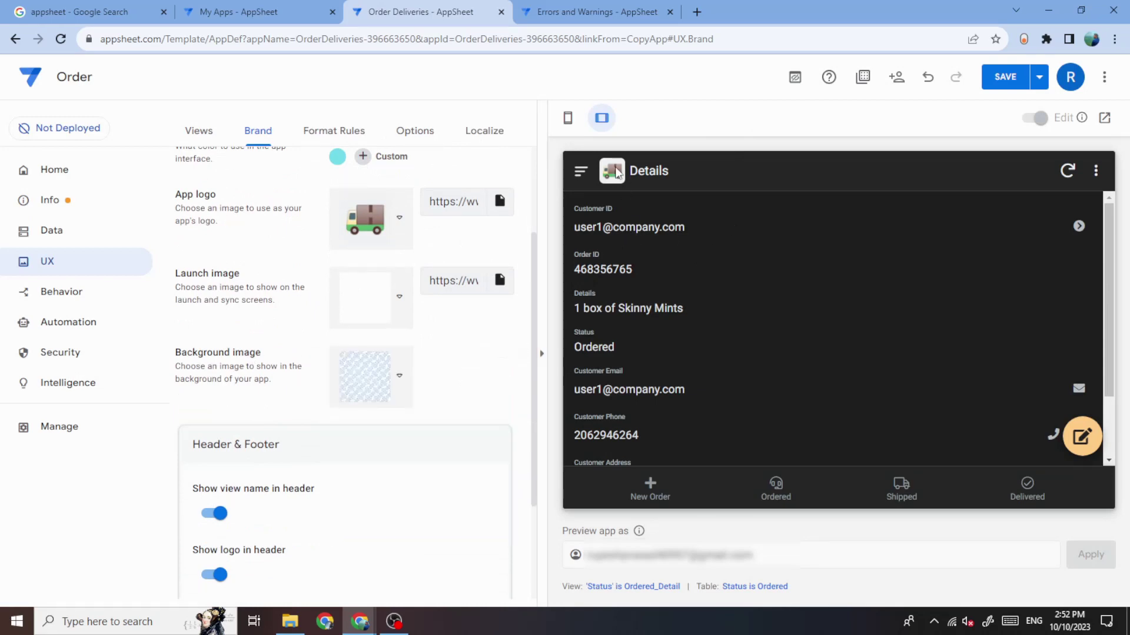
{"action": "left_click", "coordinate": [581, 170]}
{"action": "left_click", "coordinate": [1063, 173]}
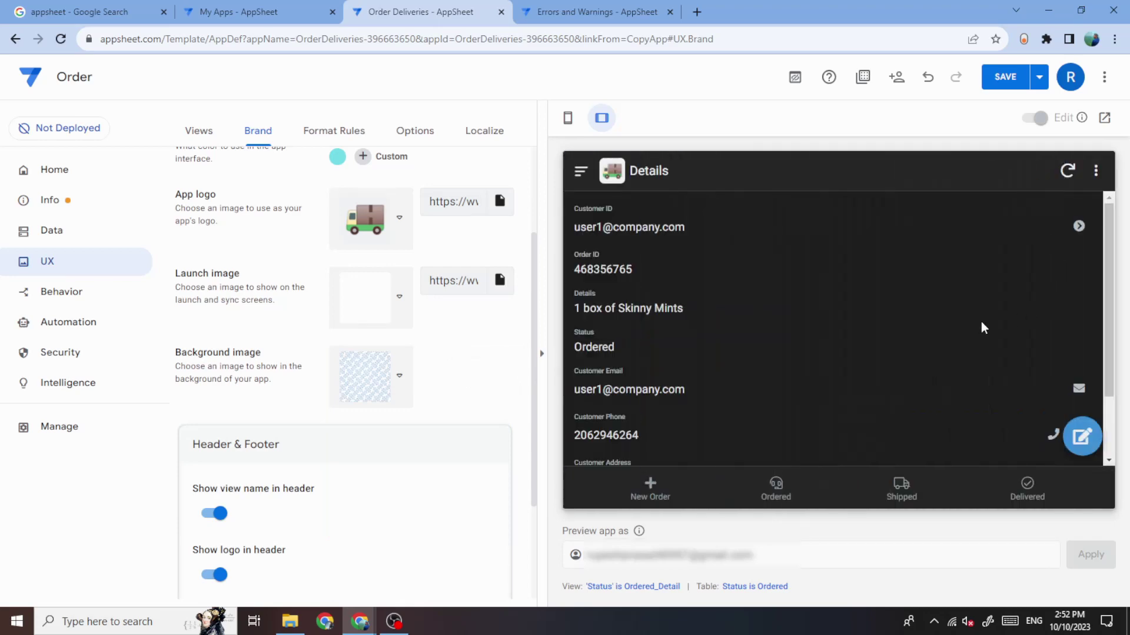
Set the app's background image to the dark pattern and refresh the app preview.
{"action": "left_click", "coordinate": [378, 373]}
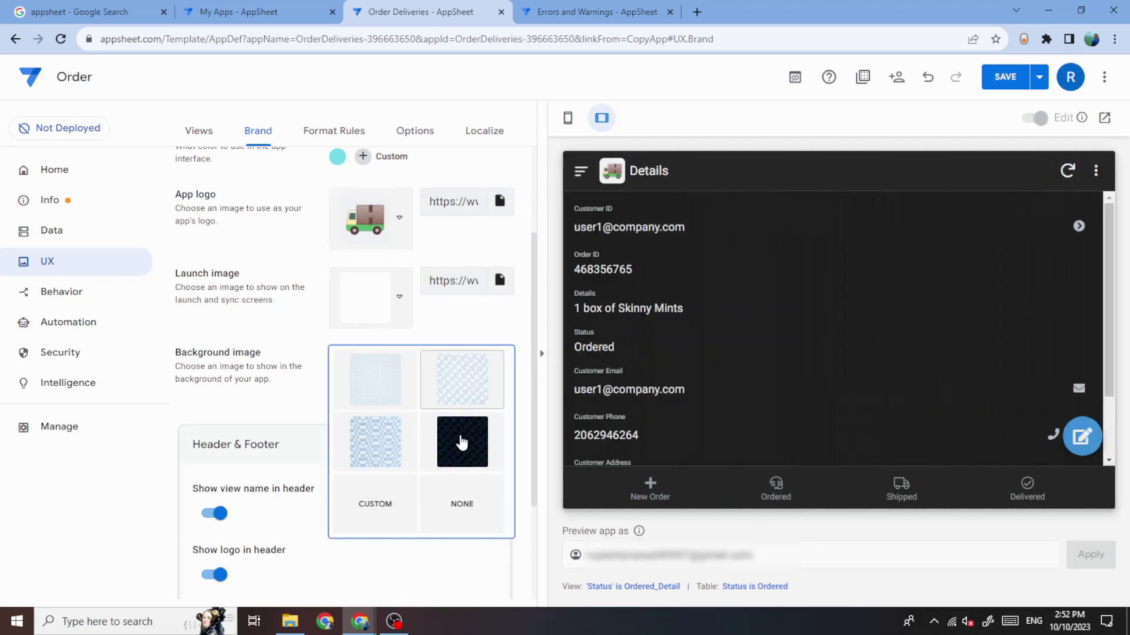
{"action": "left_click", "coordinate": [462, 446]}
{"action": "left_click", "coordinate": [1065, 173]}
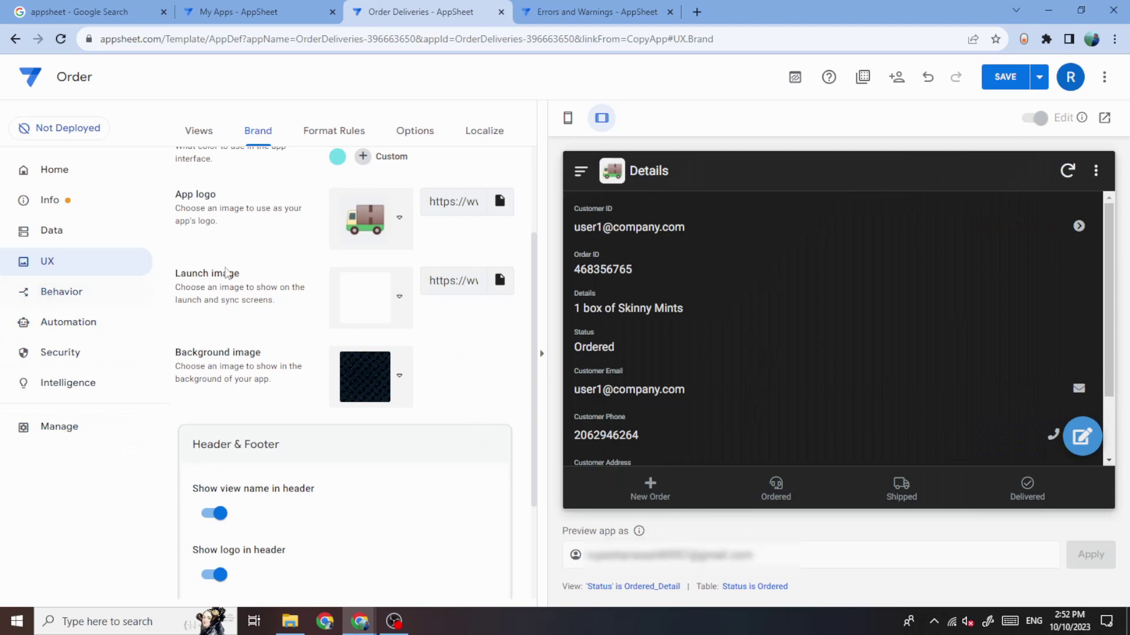
Compare the header and footer styles in the brand settings and apply the Accented Footer style.
{"action": "scroll", "coordinate": [298, 416], "scroll_direction": "down", "scroll_amount": 3}
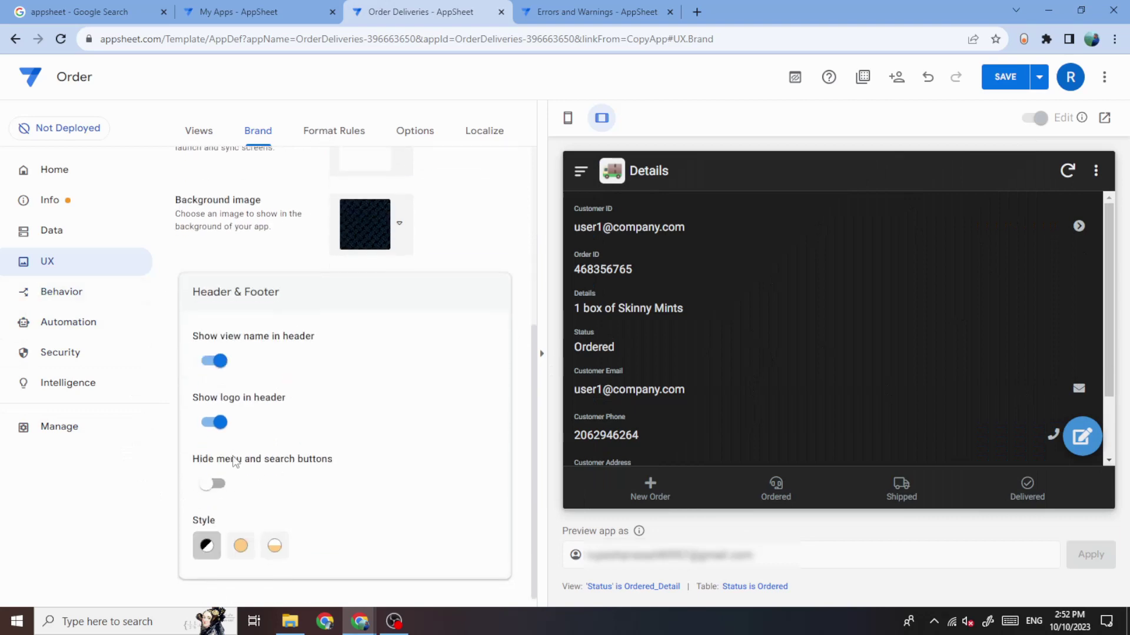
{"action": "left_click", "coordinate": [240, 544]}
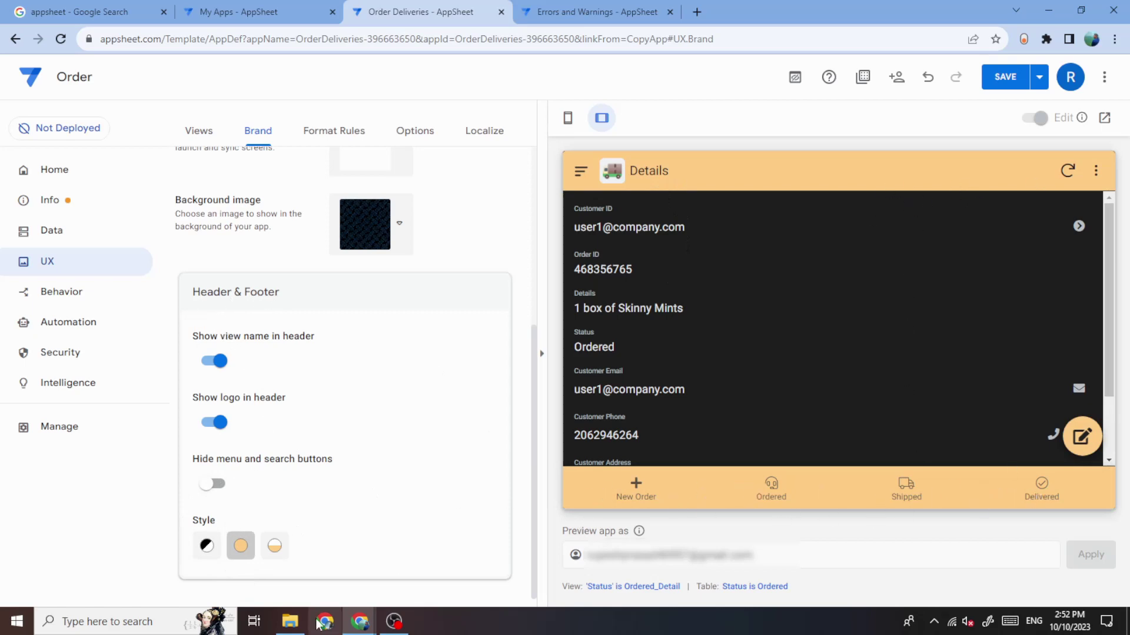
{"action": "left_click", "coordinate": [277, 547]}
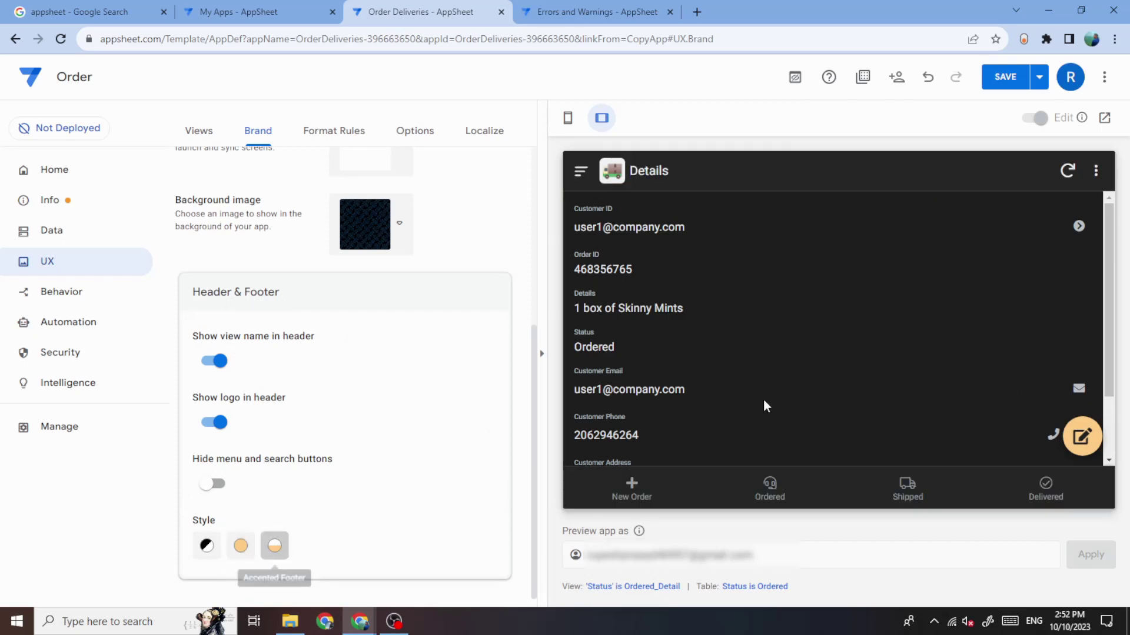
{"action": "left_click", "coordinate": [210, 552]}
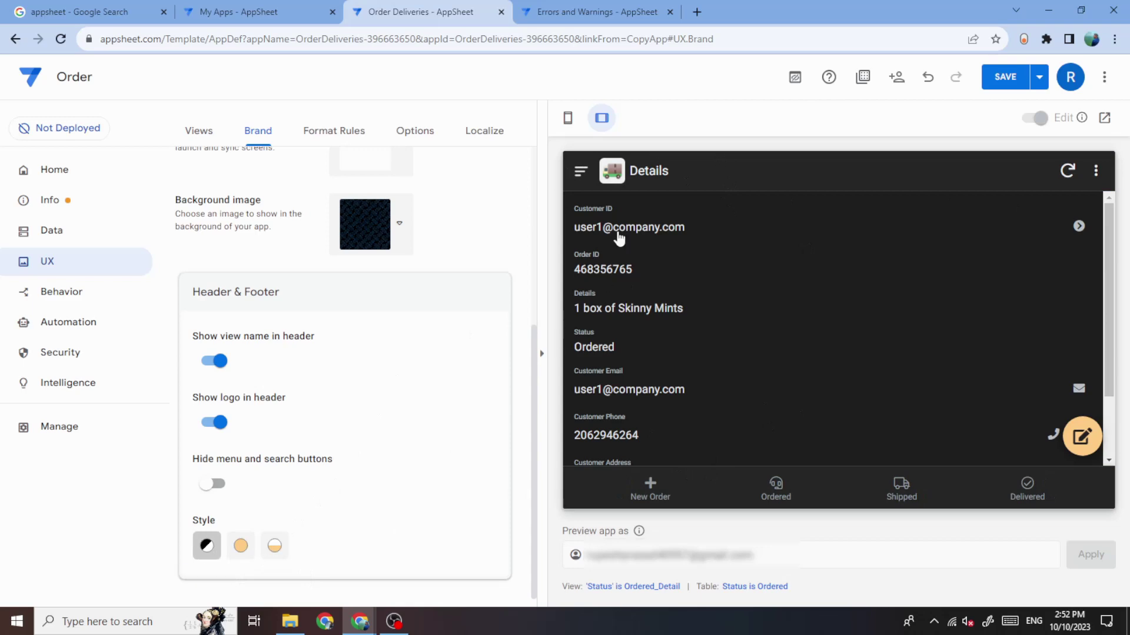
{"action": "left_click", "coordinate": [276, 547]}
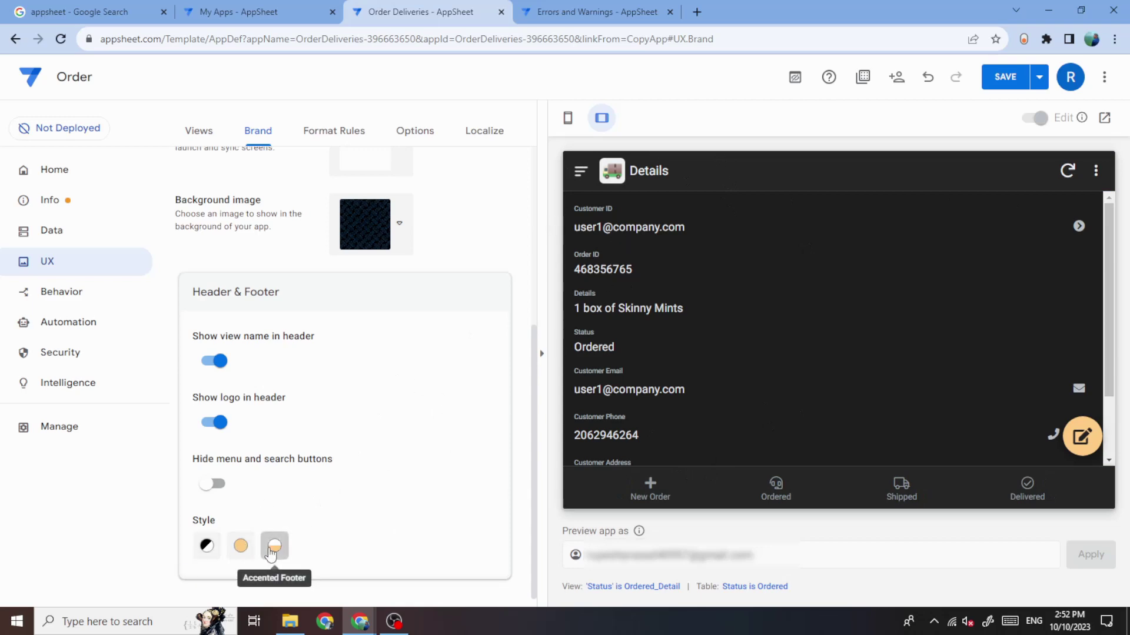
Check the New Order, Ordered, Shipped and Delivered views in the app preview, and save the branding changes.
{"action": "left_click", "coordinate": [642, 492]}
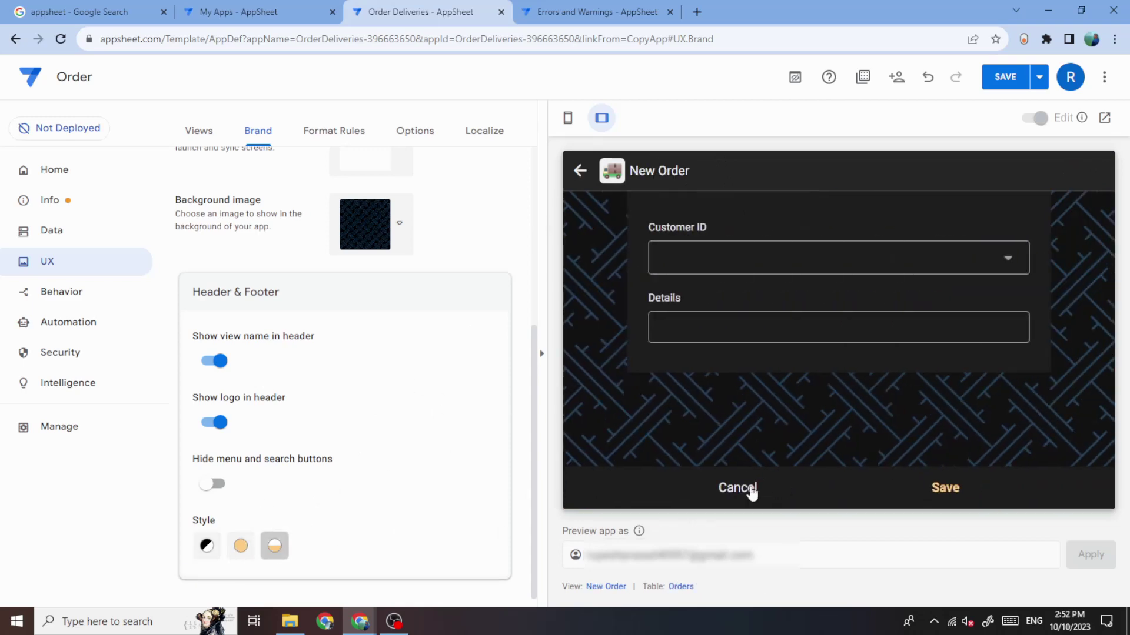
{"action": "left_click", "coordinate": [750, 490]}
{"action": "left_click", "coordinate": [762, 490]}
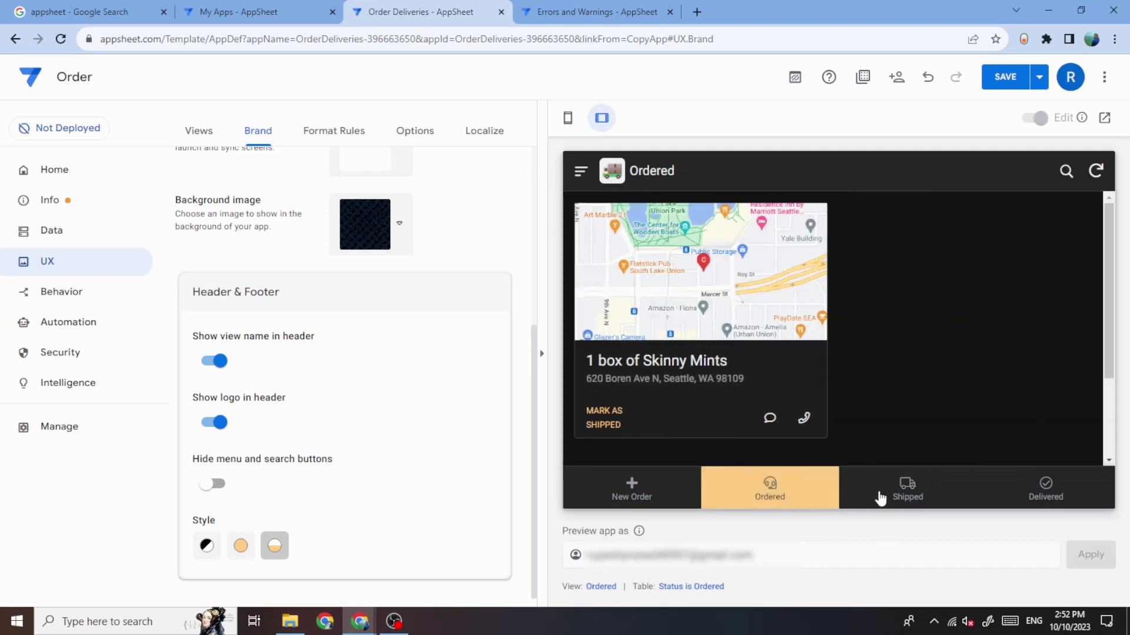
{"action": "left_click", "coordinate": [909, 494]}
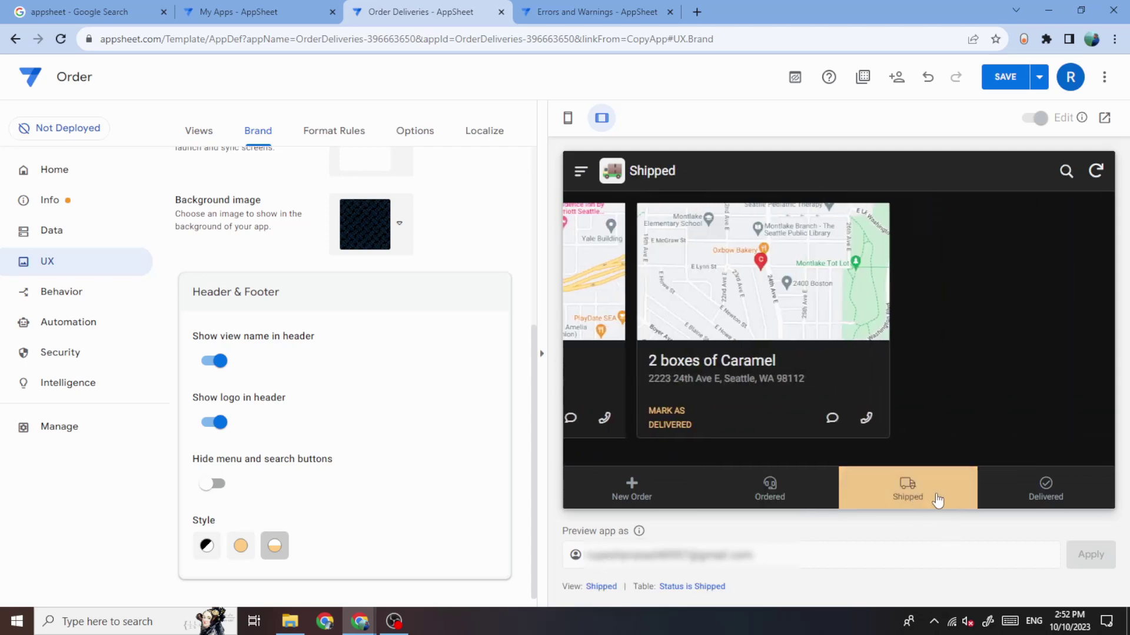
{"action": "left_click", "coordinate": [1046, 492]}
{"action": "left_click", "coordinate": [786, 497]}
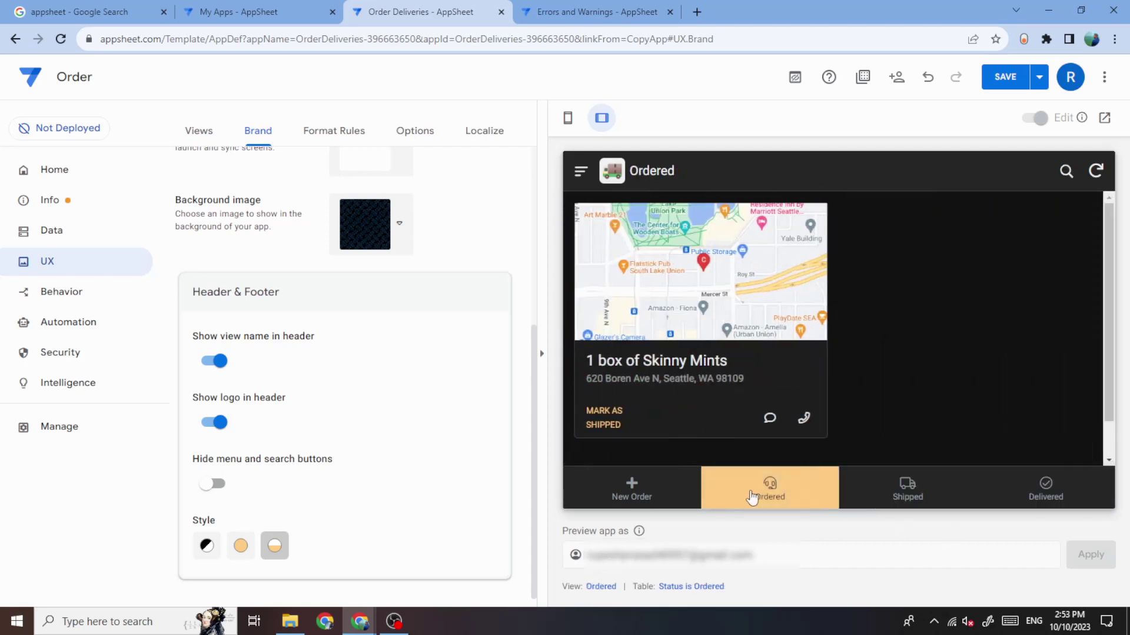
{"action": "left_click", "coordinate": [903, 493]}
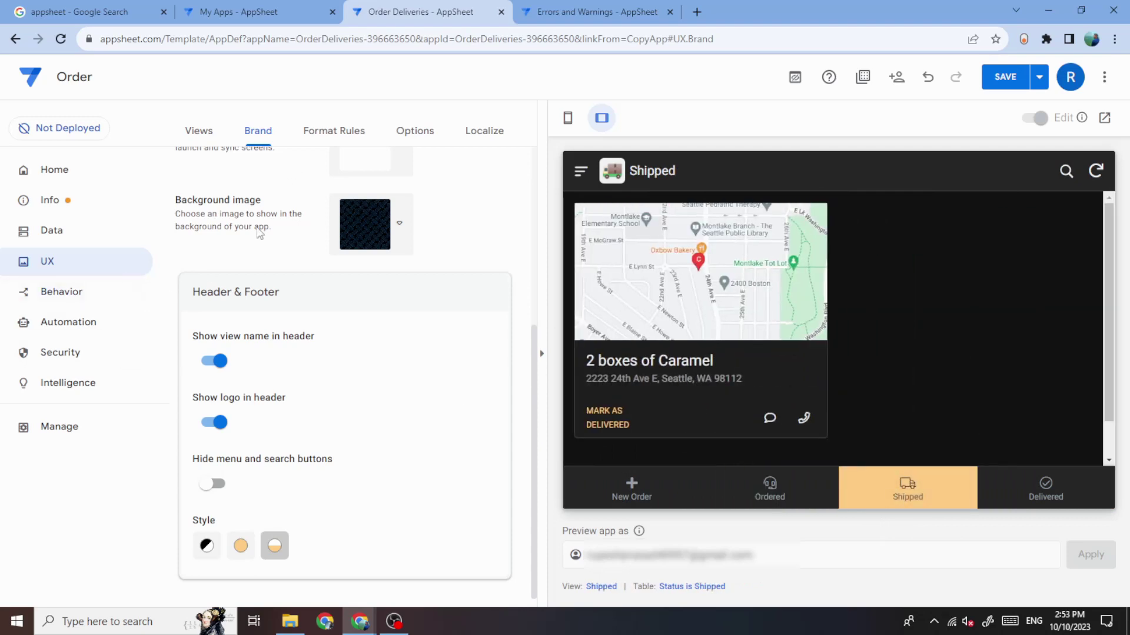
{"action": "left_click", "coordinate": [1003, 78]}
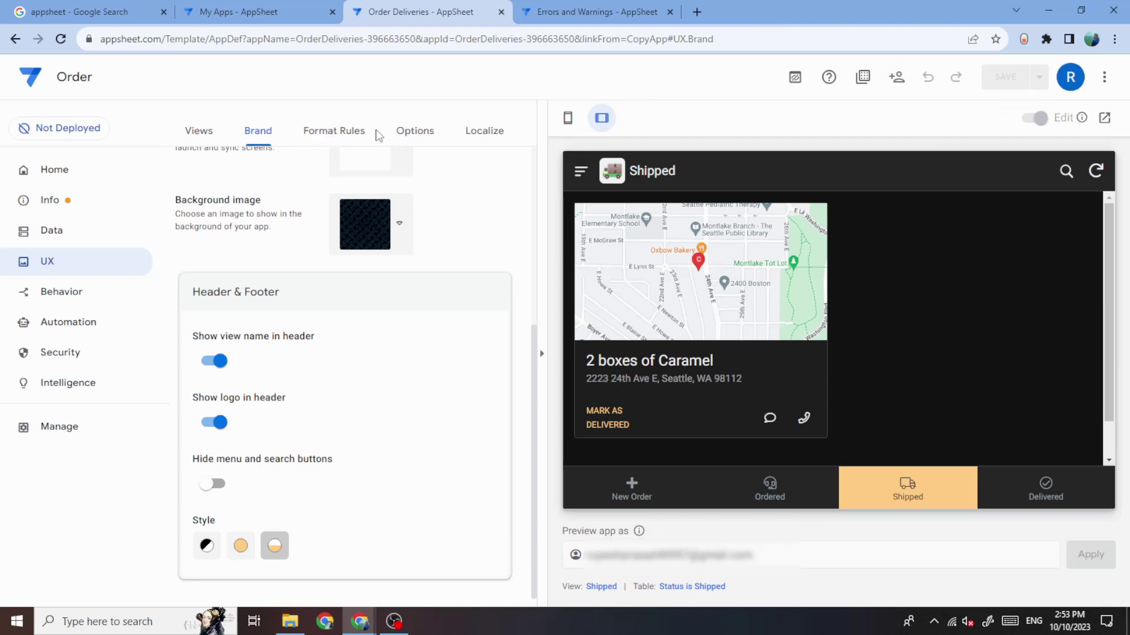
Look at the suggestions for a new format rule without adding one.
{"action": "left_click", "coordinate": [329, 132]}
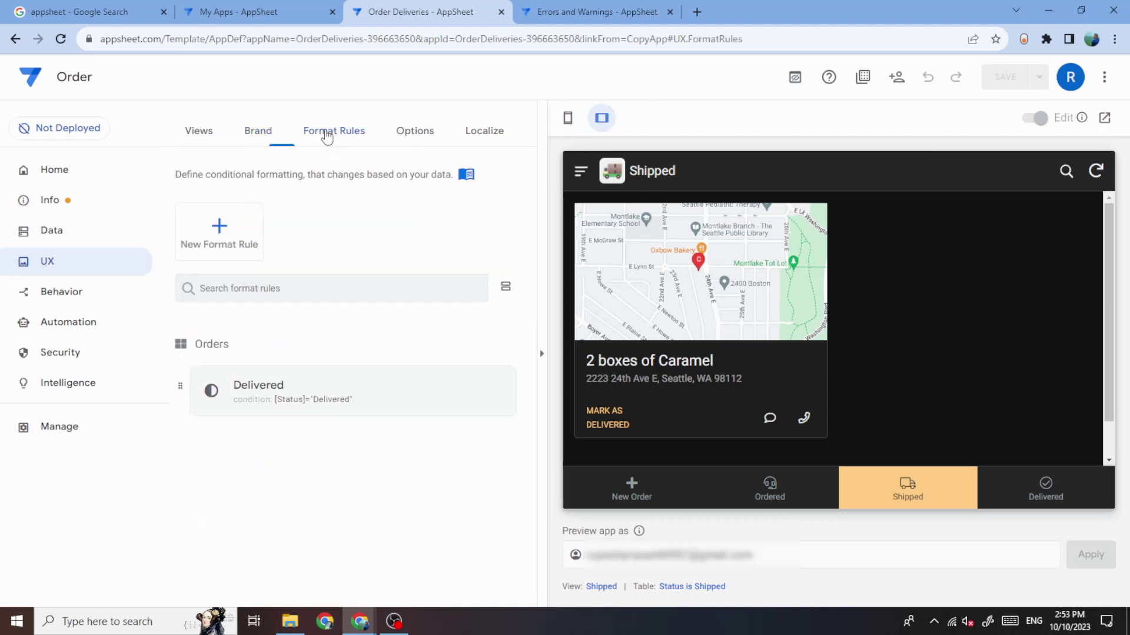
{"action": "left_click", "coordinate": [237, 242]}
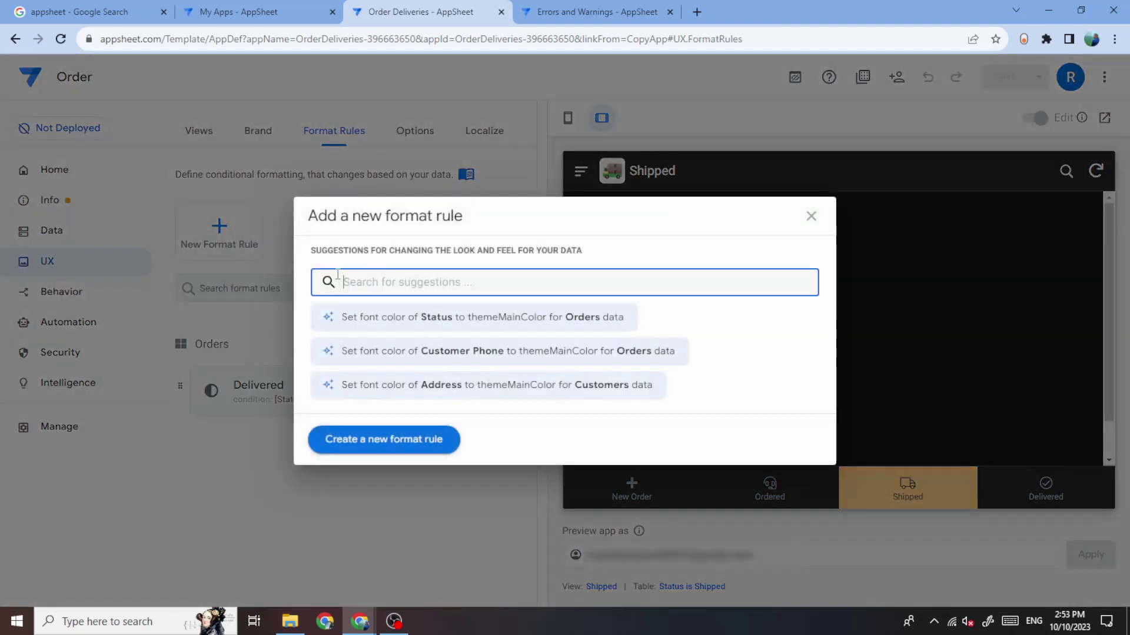
{"action": "left_click", "coordinate": [259, 331]}
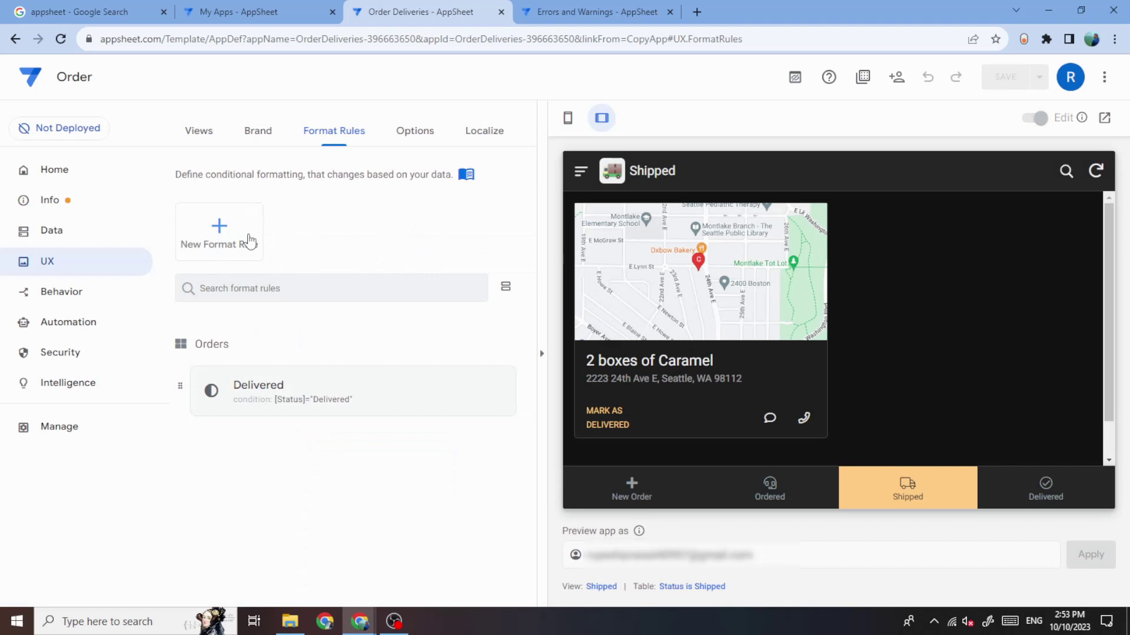
Try the briefcase icon in the Delivered format rule's visual format, and undo the icon change.
{"action": "left_click", "coordinate": [295, 400]}
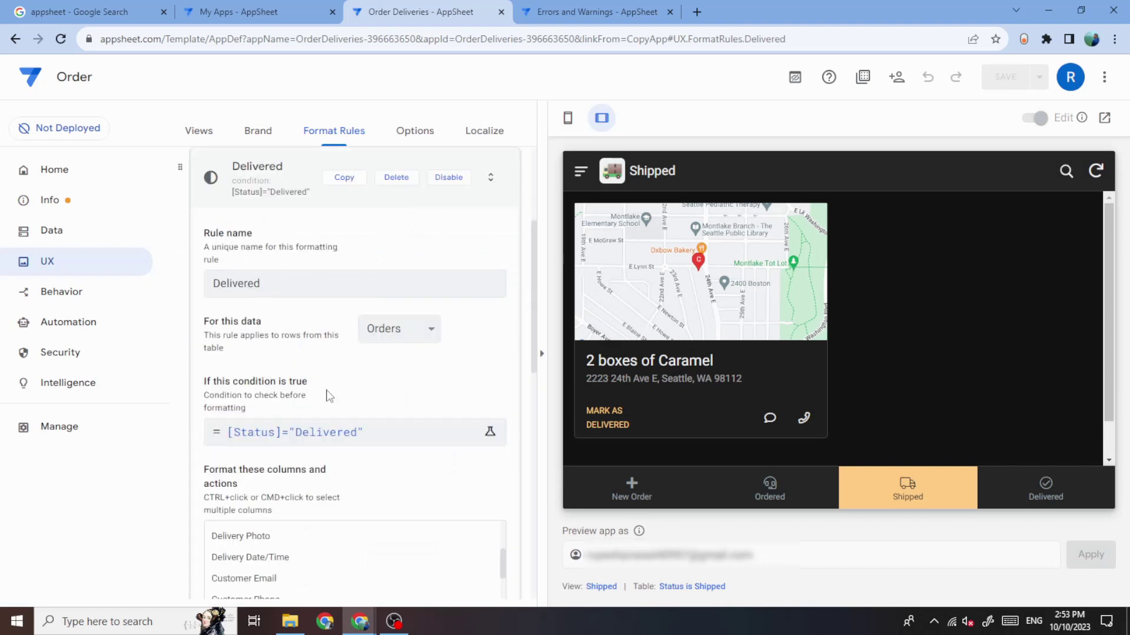
{"action": "scroll", "coordinate": [340, 493], "scroll_direction": "down", "scroll_amount": 3}
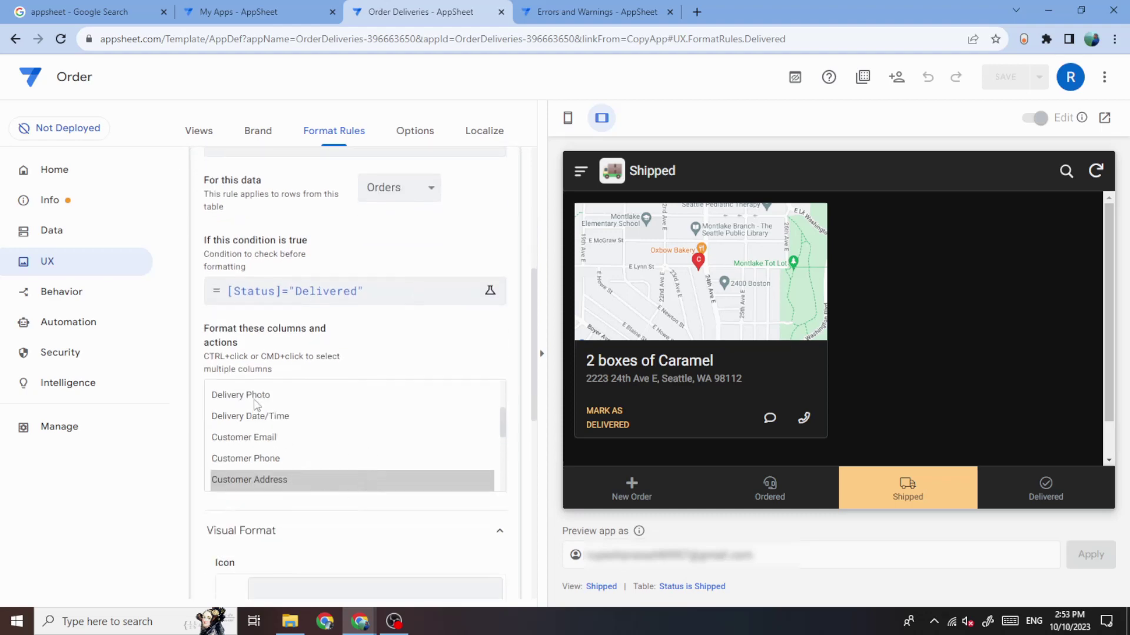
{"action": "scroll", "coordinate": [274, 446], "scroll_direction": "down", "scroll_amount": 6}
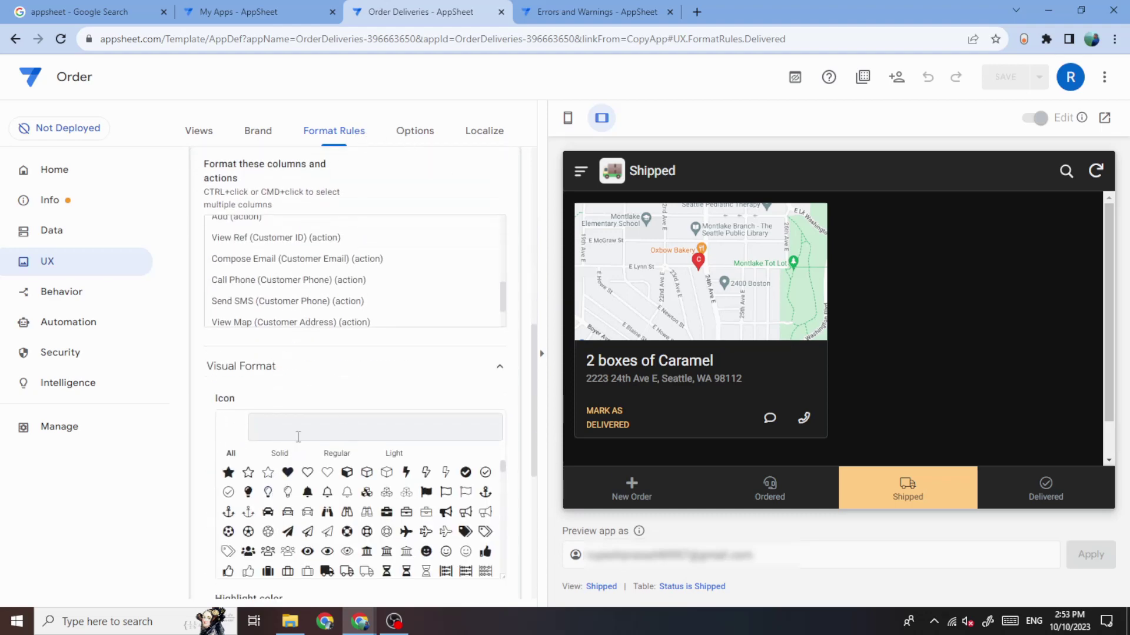
{"action": "scroll", "coordinate": [298, 437], "scroll_direction": "down", "scroll_amount": 3}
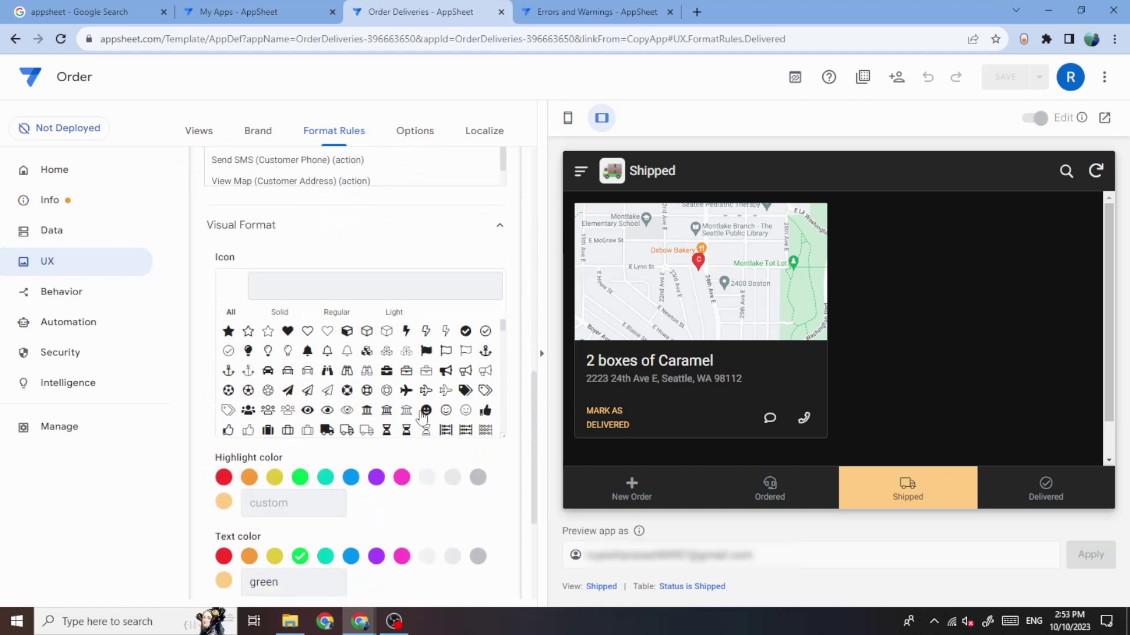
{"action": "left_click", "coordinate": [327, 371]}
{"action": "left_click", "coordinate": [387, 370]}
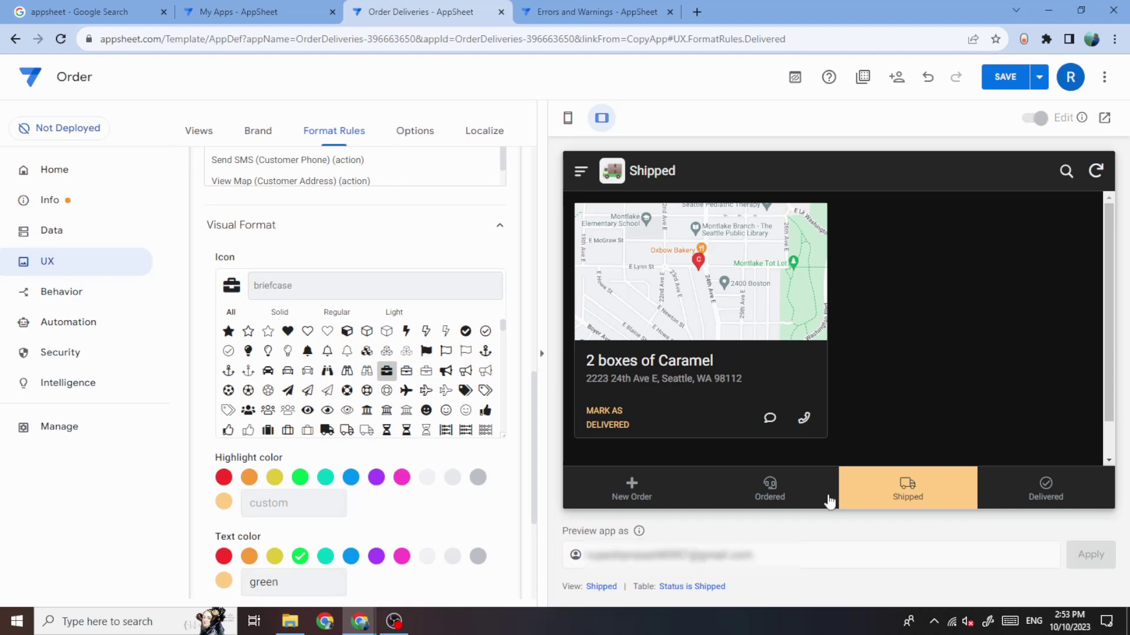
{"action": "scroll", "coordinate": [248, 303], "scroll_direction": "up", "scroll_amount": 3}
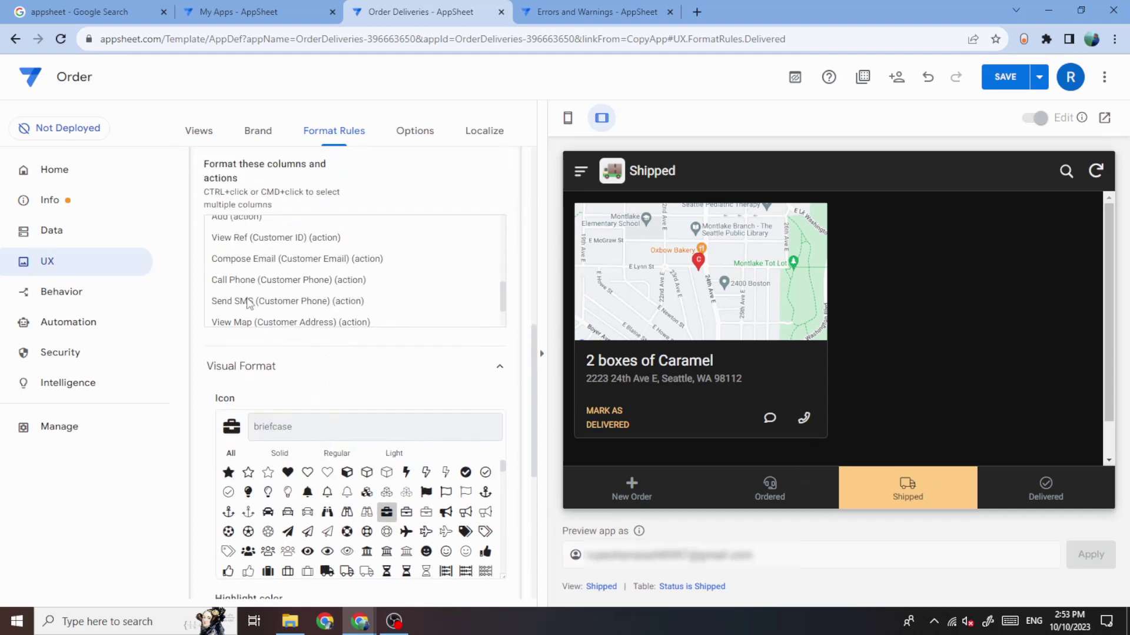
{"action": "left_click", "coordinate": [929, 80]}
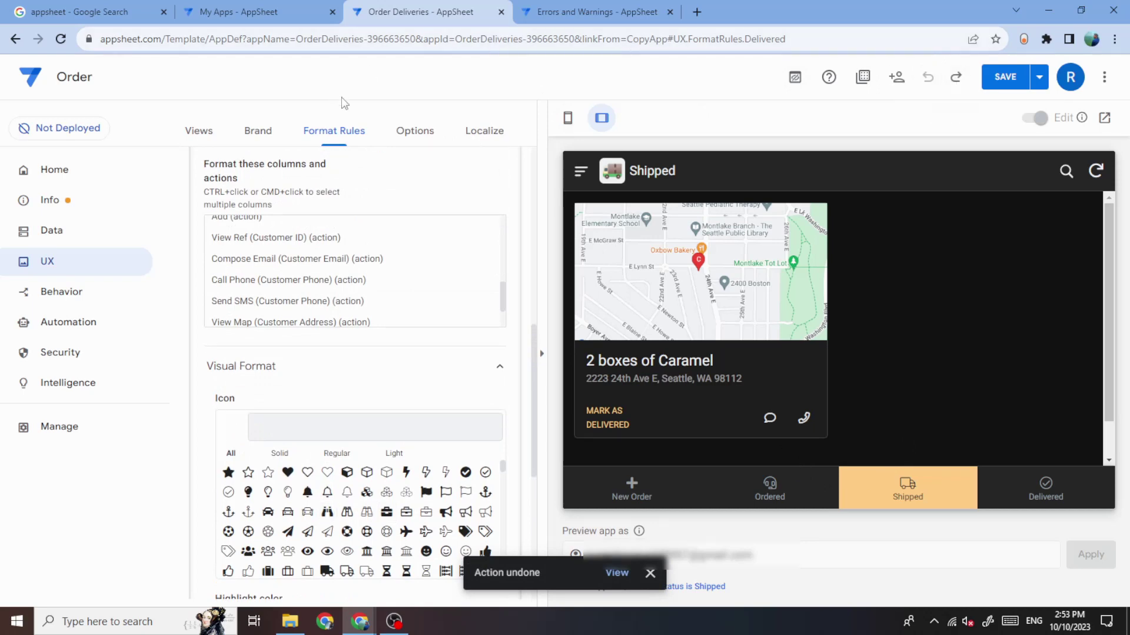
Look through the general user-experience options, such as starting view, pull to refresh and desktop mode.
{"action": "left_click", "coordinate": [437, 142]}
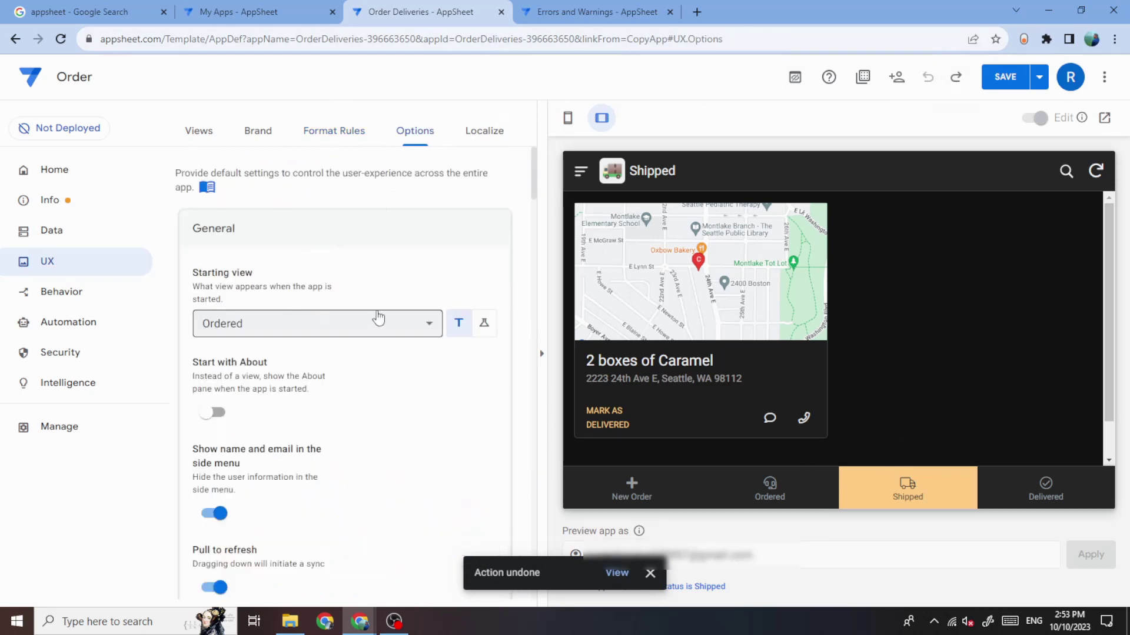
{"action": "scroll", "coordinate": [265, 324], "scroll_direction": "down", "scroll_amount": 3}
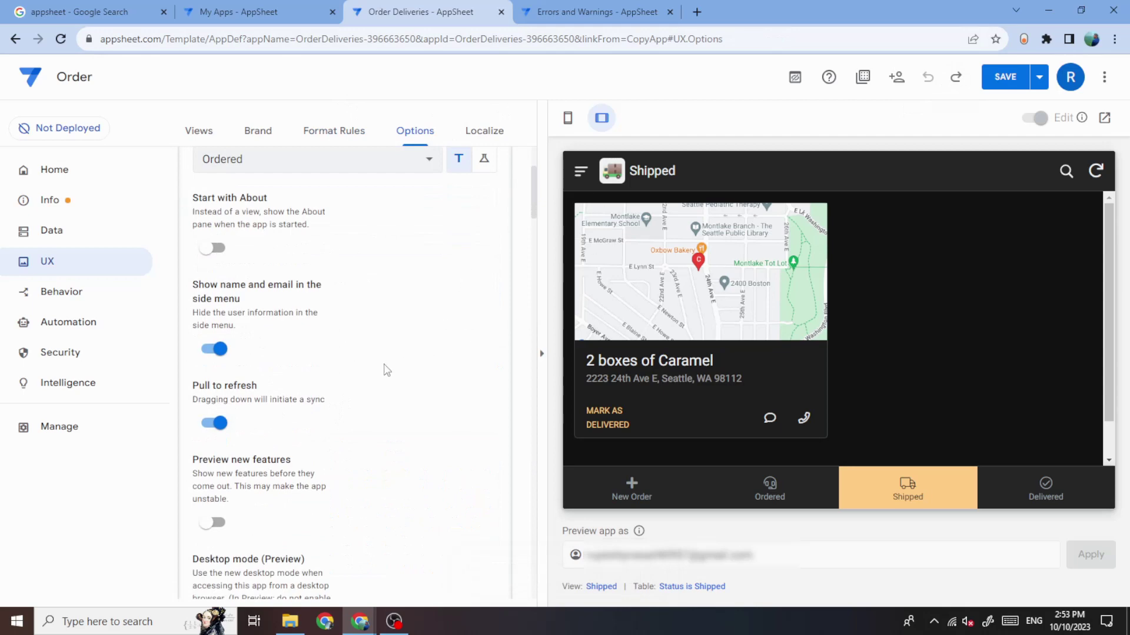
{"action": "scroll", "coordinate": [387, 369], "scroll_direction": "down", "scroll_amount": 3}
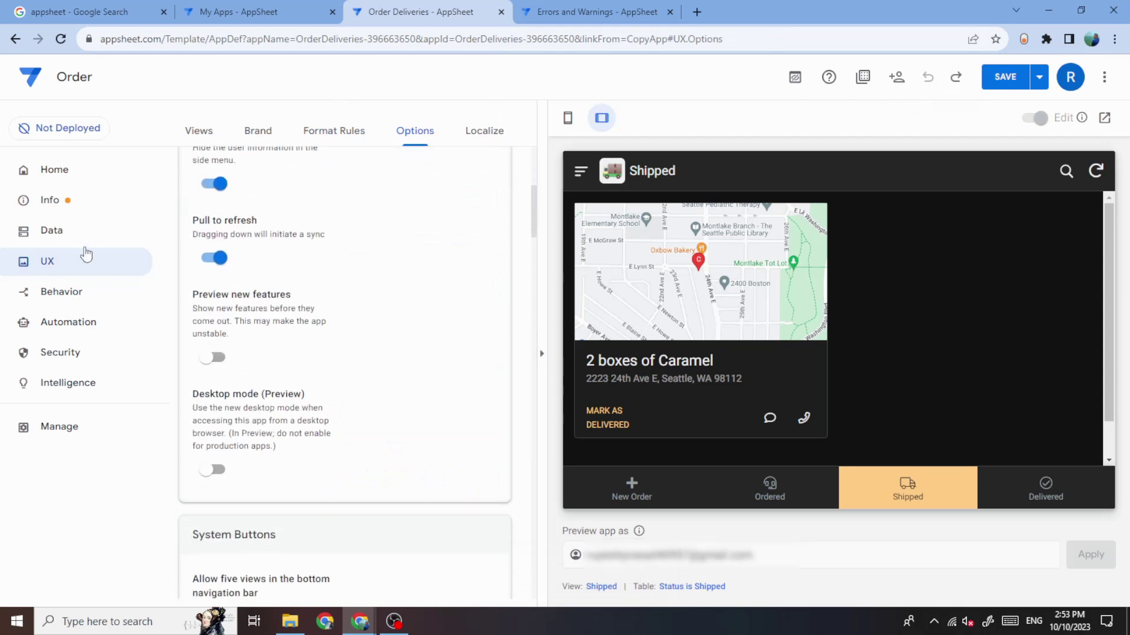
Create a new action for the Orders table in the app's behavior settings.
{"action": "left_click", "coordinate": [89, 295]}
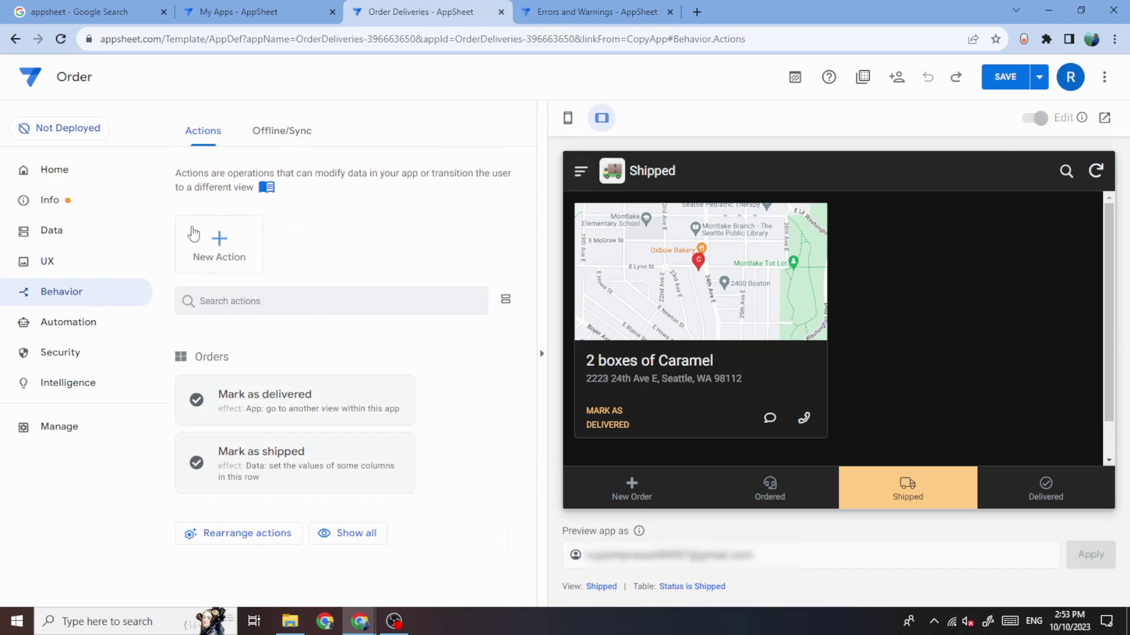
{"action": "left_click", "coordinate": [236, 246]}
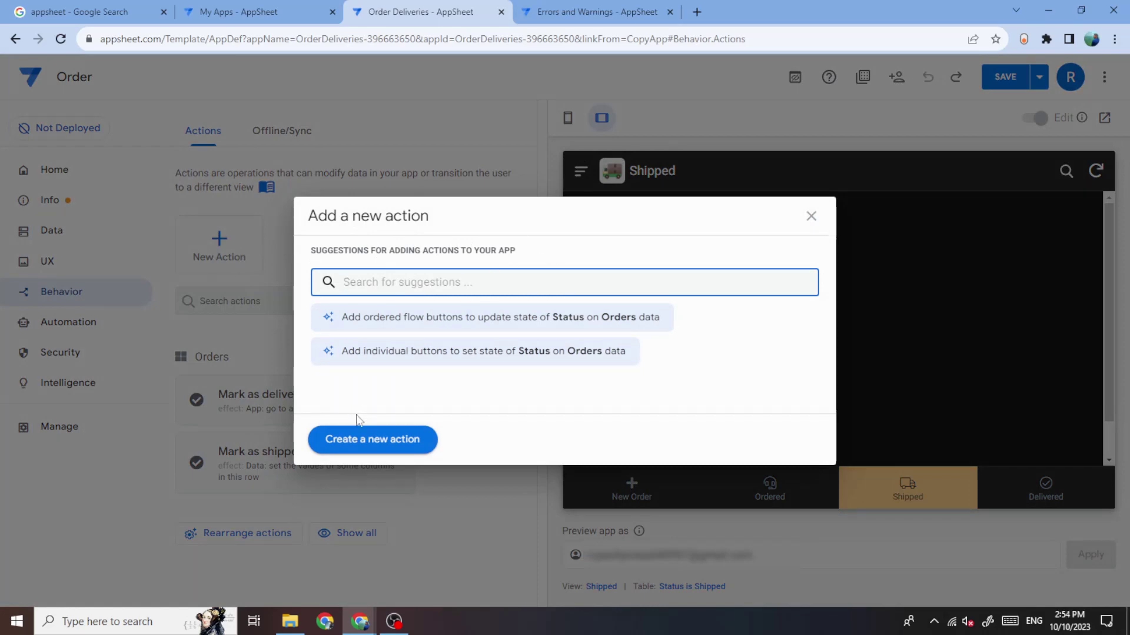
{"action": "left_click", "coordinate": [366, 447]}
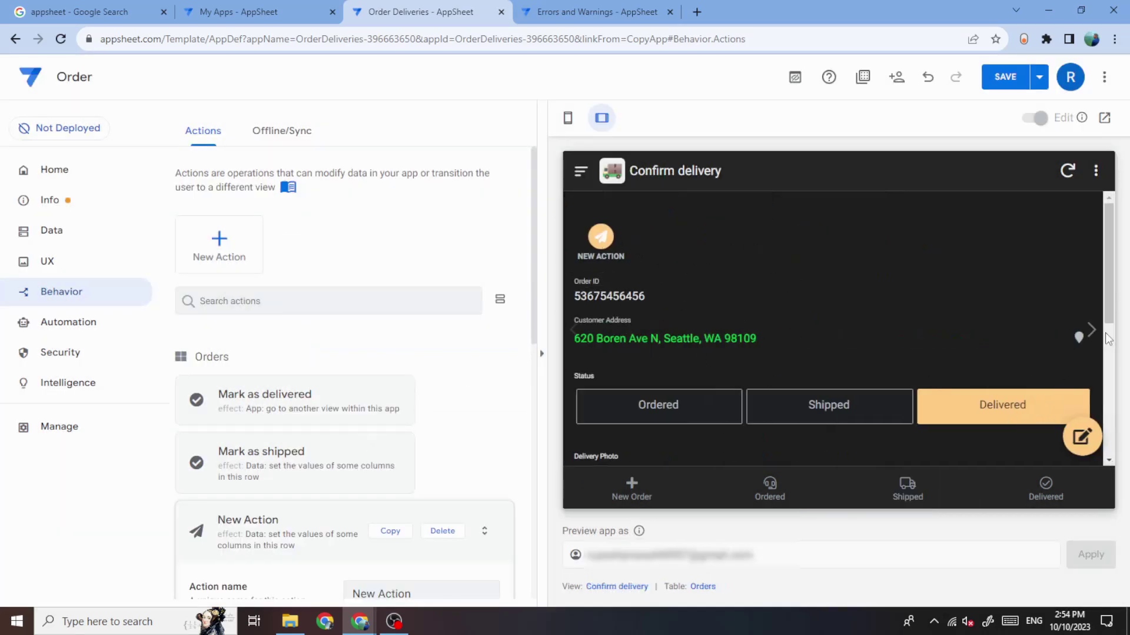
{"action": "scroll", "coordinate": [279, 447], "scroll_direction": "down", "scroll_amount": 2}
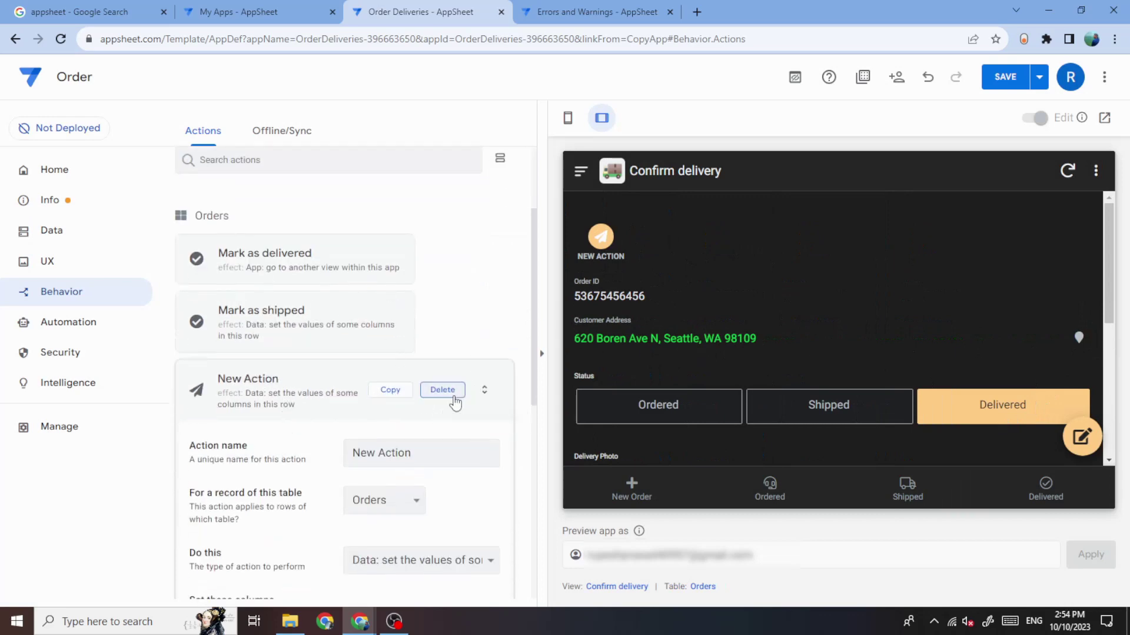
Try the Shipped, Delivered and Ordered statuses in the Confirm delivery preview, and delete the newly added action.
{"action": "left_click", "coordinate": [871, 412]}
{"action": "left_click", "coordinate": [949, 411]}
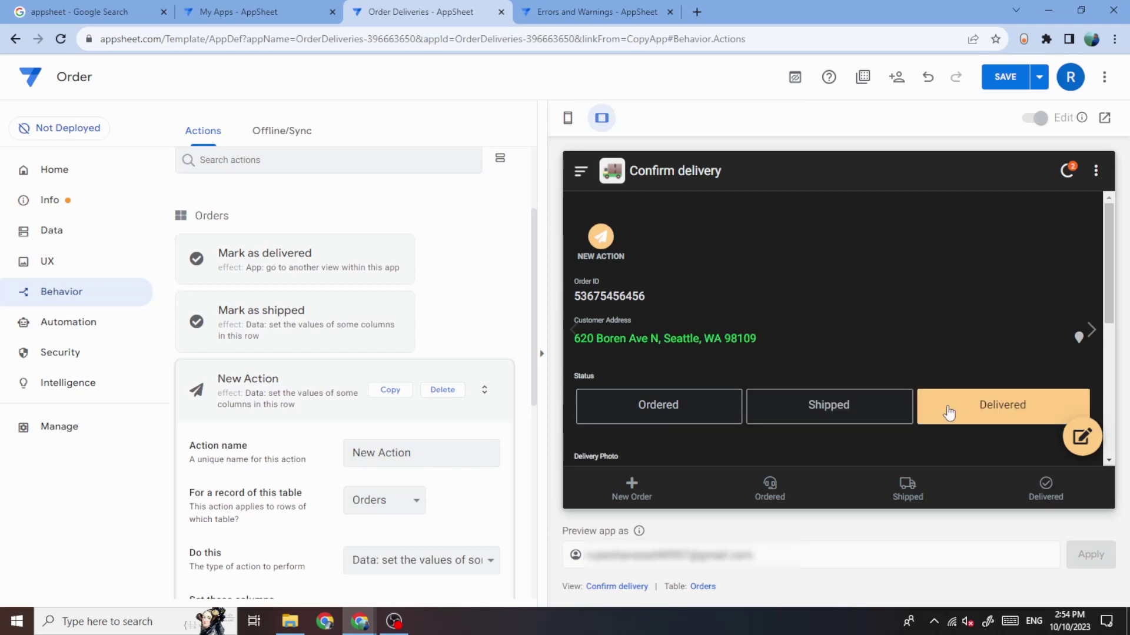
{"action": "left_click", "coordinate": [627, 414]}
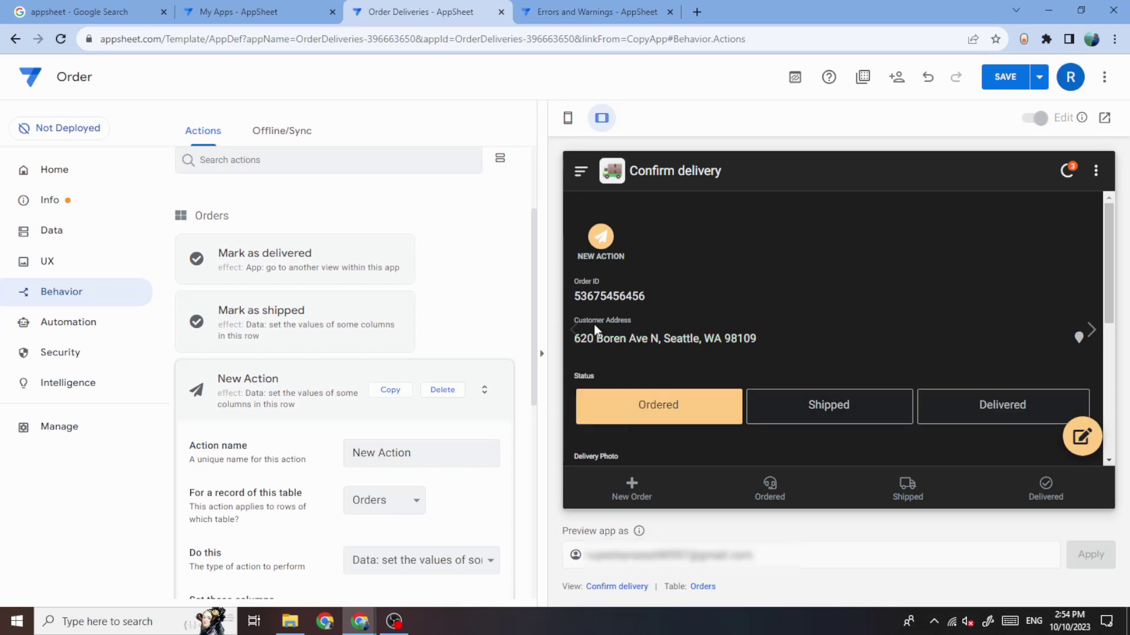
{"action": "left_click", "coordinate": [443, 389]}
Switch the previewed order's status to Shipped and on to Delivered in the Confirm delivery view.
{"action": "scroll", "coordinate": [823, 359], "scroll_direction": "down", "scroll_amount": 3}
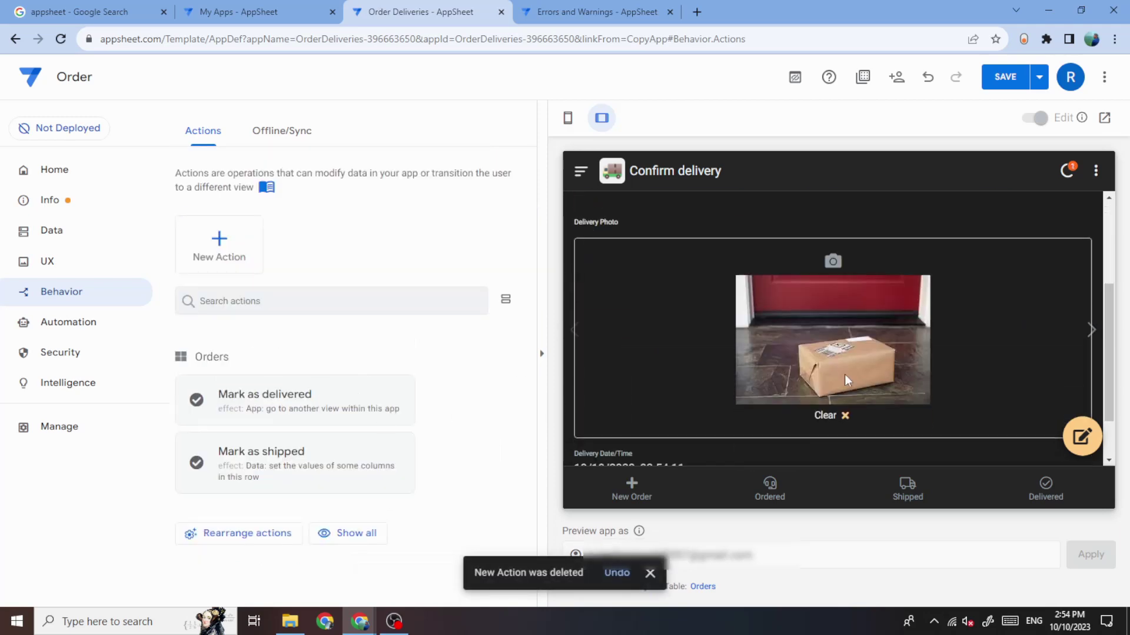
{"action": "scroll", "coordinate": [765, 329], "scroll_direction": "up", "scroll_amount": 1}
{"action": "scroll", "coordinate": [756, 324], "scroll_direction": "up", "scroll_amount": 2}
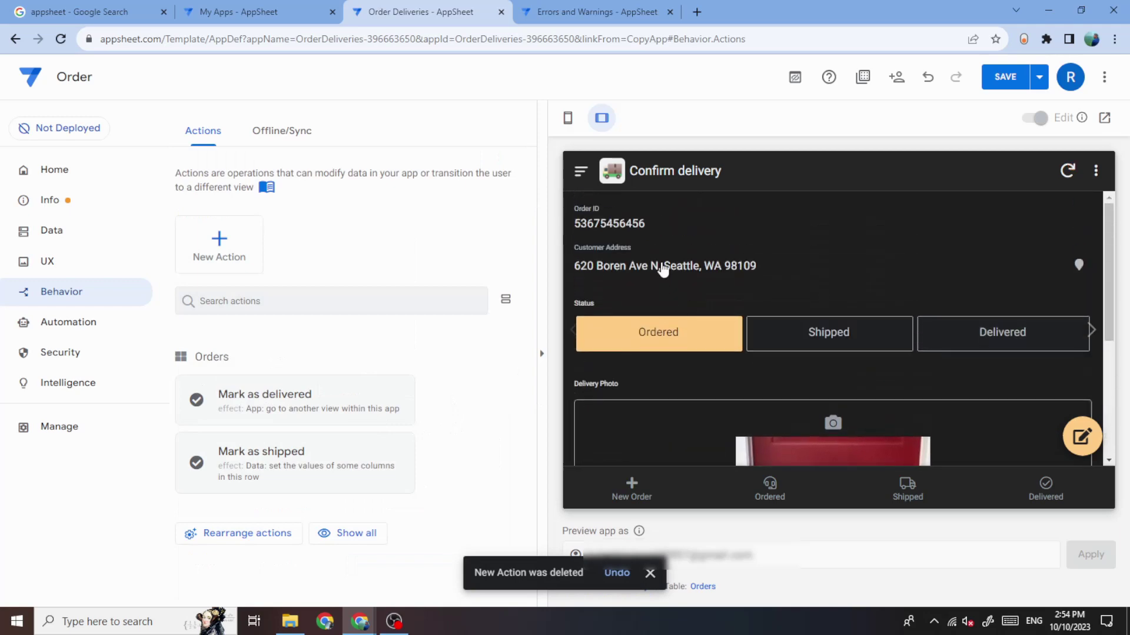
{"action": "left_click", "coordinate": [829, 332]}
{"action": "left_click", "coordinate": [990, 332]}
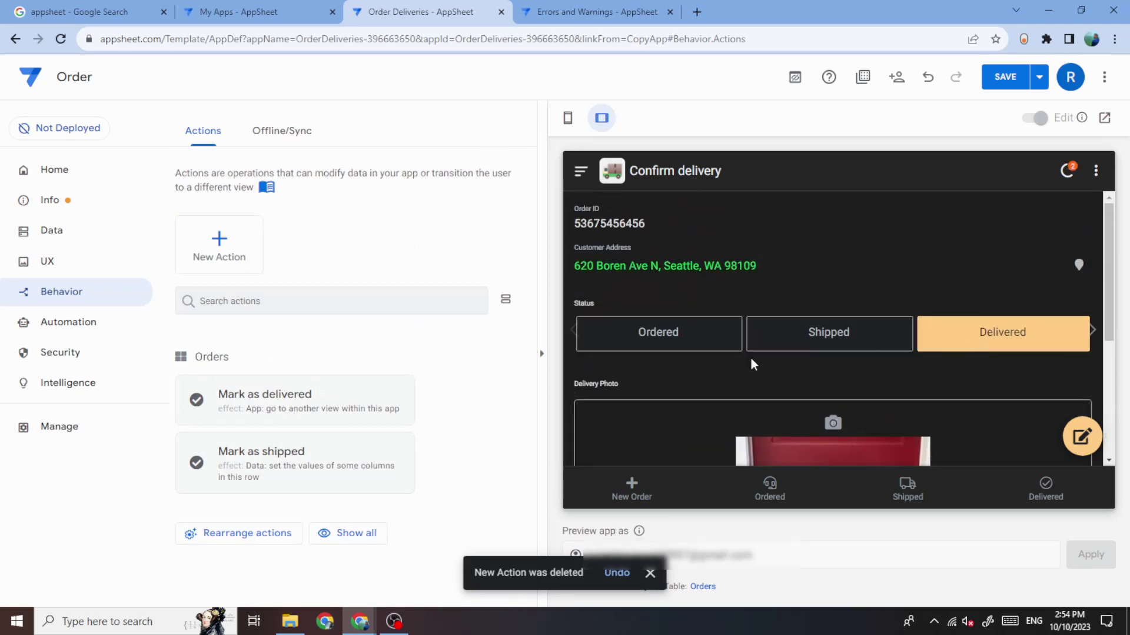
Look at the delivery photo's upload option and the delivery date/time in the preview without replacing the photo.
{"action": "scroll", "coordinate": [835, 284], "scroll_direction": "down", "scroll_amount": 3}
{"action": "left_click", "coordinate": [832, 260]}
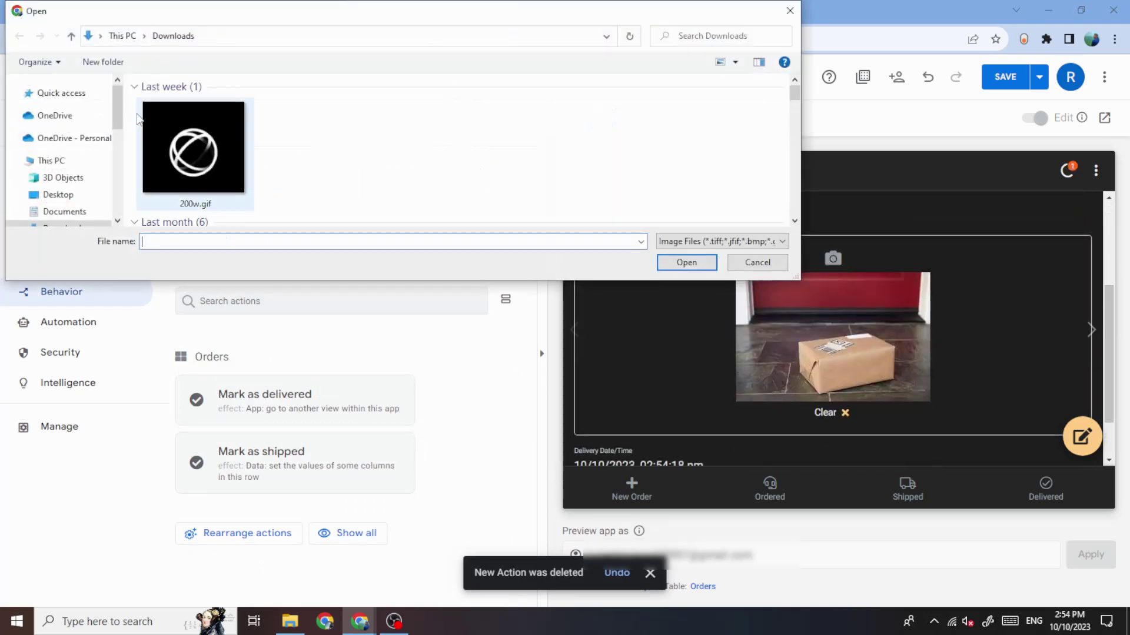
{"action": "left_click", "coordinate": [790, 10]}
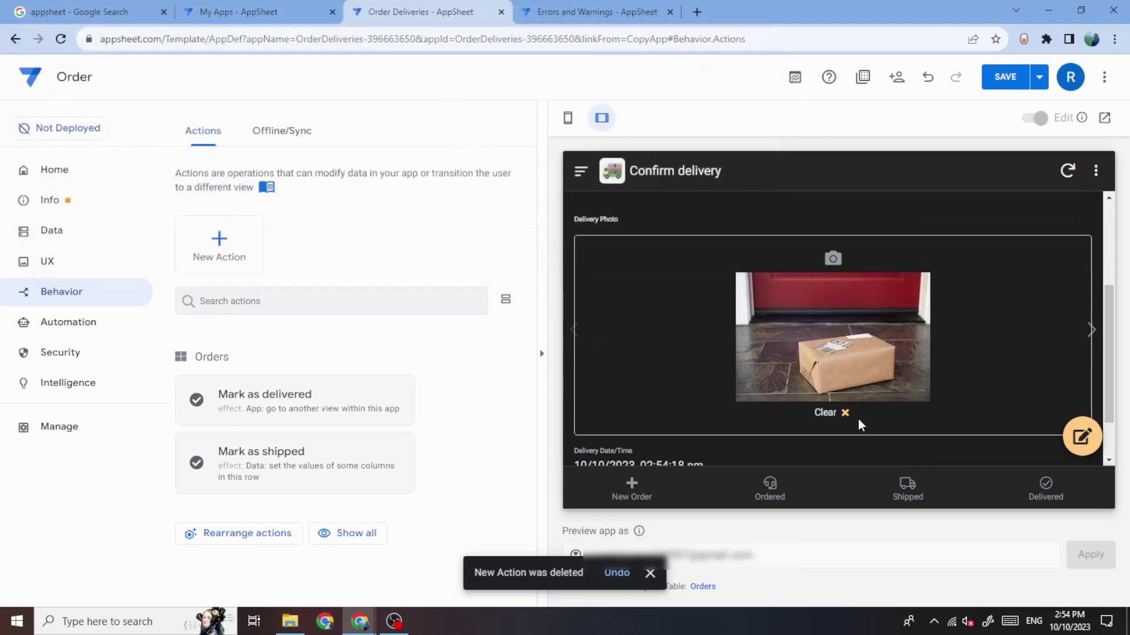
{"action": "scroll", "coordinate": [858, 419], "scroll_direction": "down", "scroll_amount": 1}
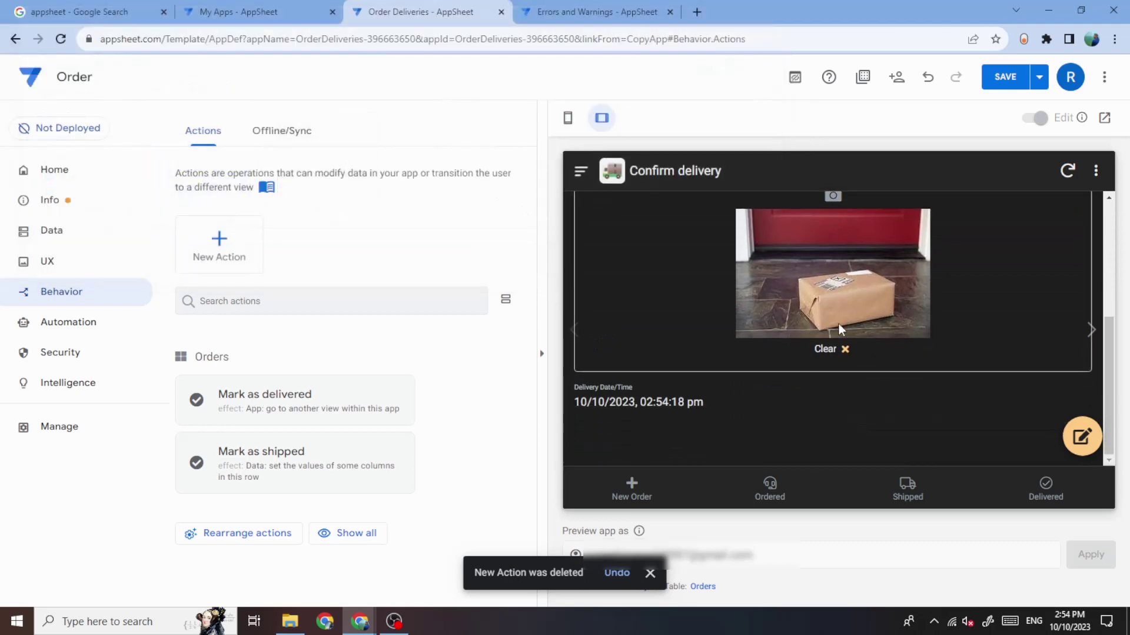
Look through the automation tasks and open the process linked to the Order created task.
{"action": "left_click", "coordinate": [63, 334]}
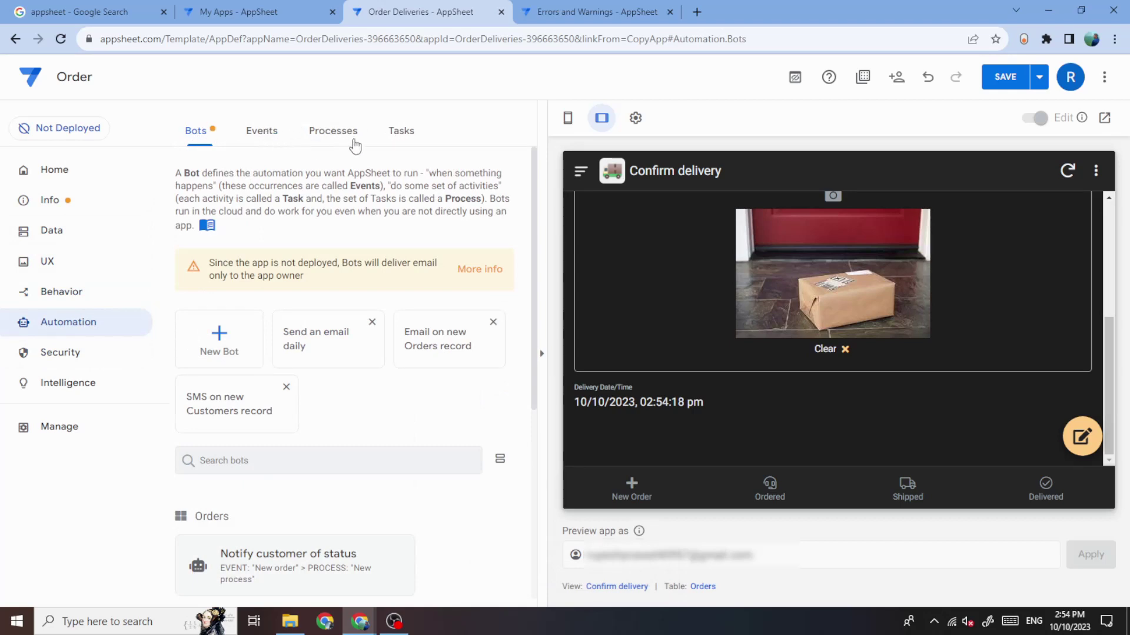
{"action": "left_click", "coordinate": [411, 140]}
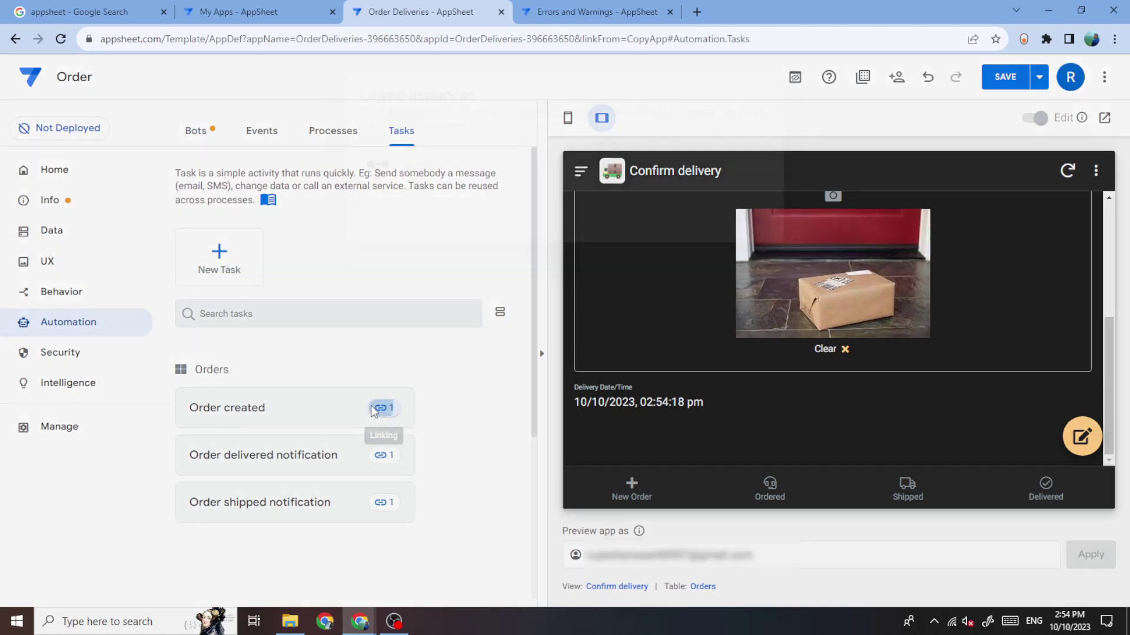
{"action": "left_click", "coordinate": [382, 408]}
{"action": "left_click", "coordinate": [434, 177]}
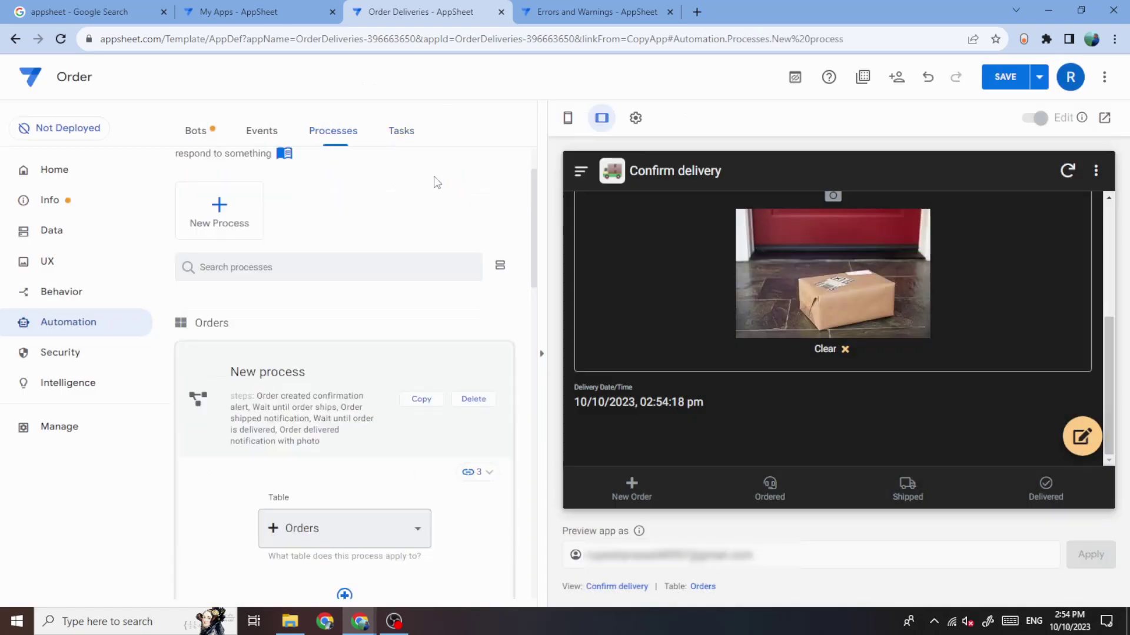
Keep Orders as the process's table, and change the "Wait until order ships" step to run a task that sends a notification.
{"action": "scroll", "coordinate": [299, 442], "scroll_direction": "down", "scroll_amount": 2}
{"action": "left_click", "coordinate": [332, 388]}
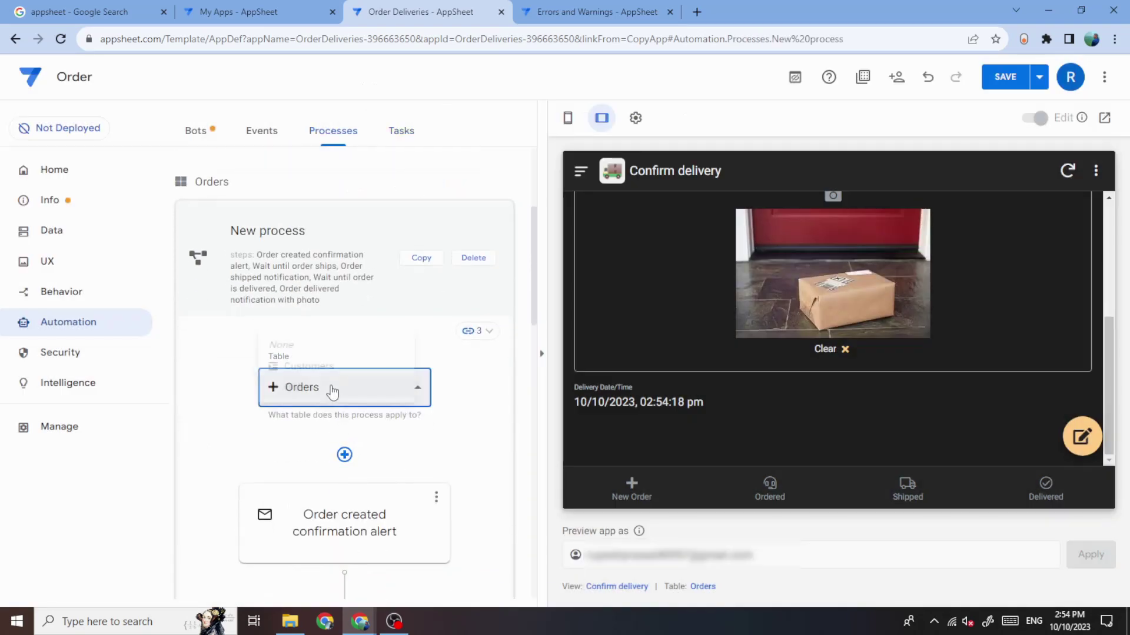
{"action": "left_click", "coordinate": [295, 460]}
{"action": "scroll", "coordinate": [294, 461], "scroll_direction": "down", "scroll_amount": 3}
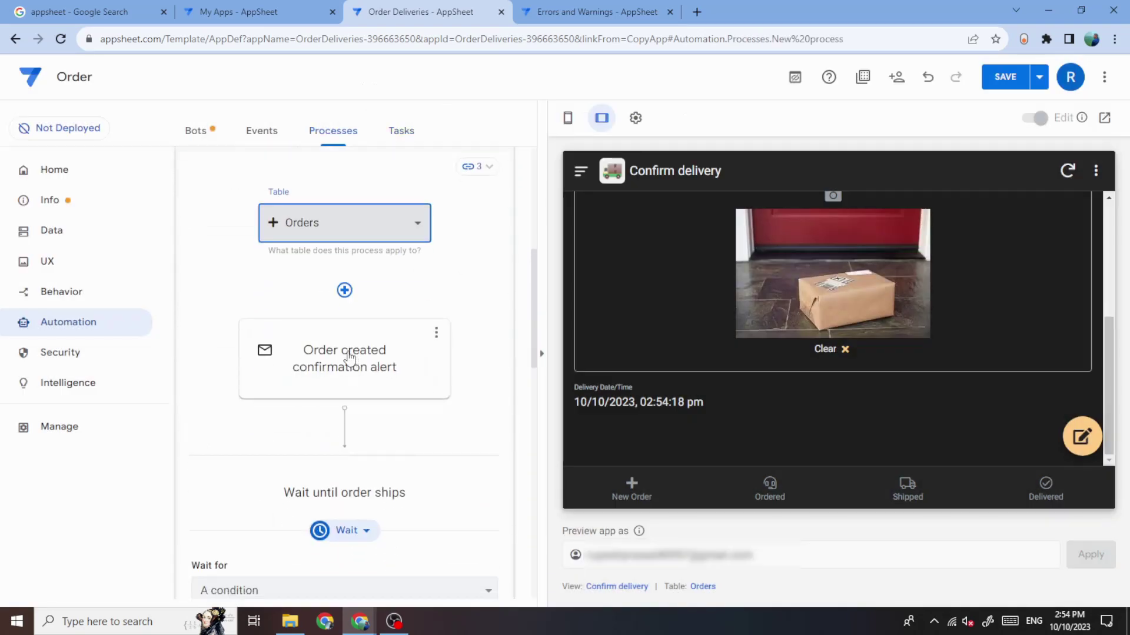
{"action": "left_click", "coordinate": [330, 531]}
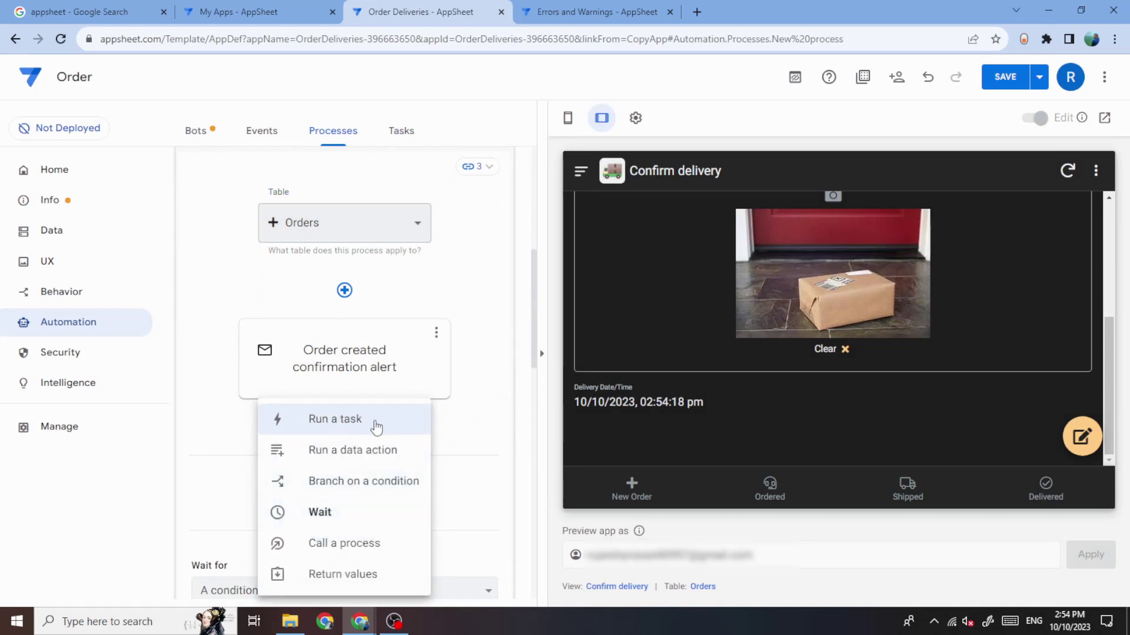
{"action": "left_click", "coordinate": [376, 426]}
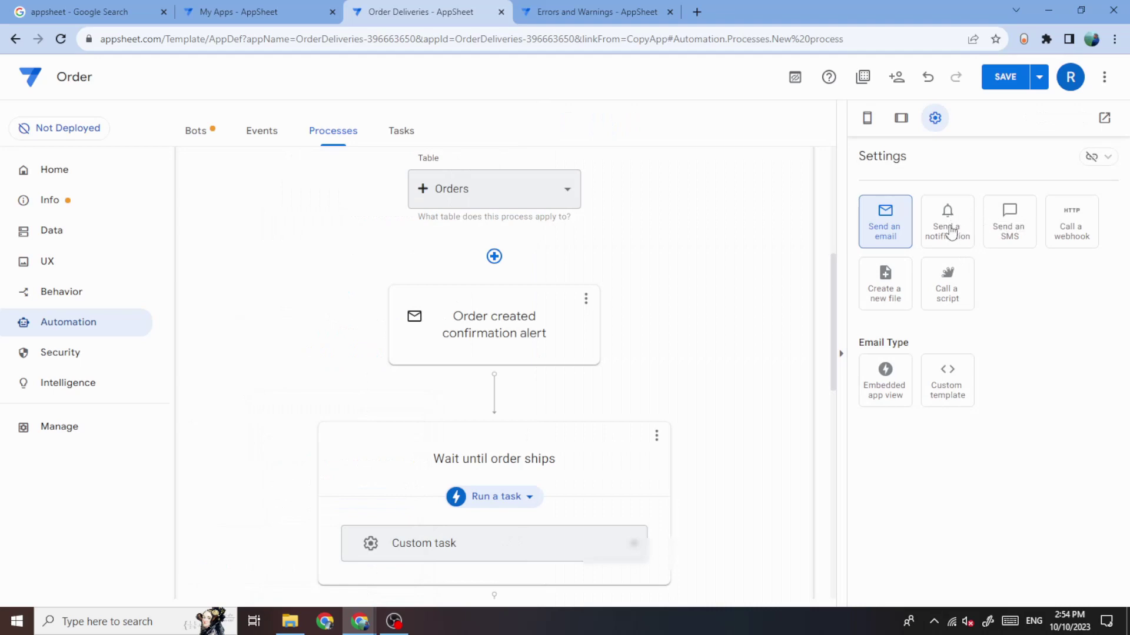
{"action": "left_click", "coordinate": [951, 231]}
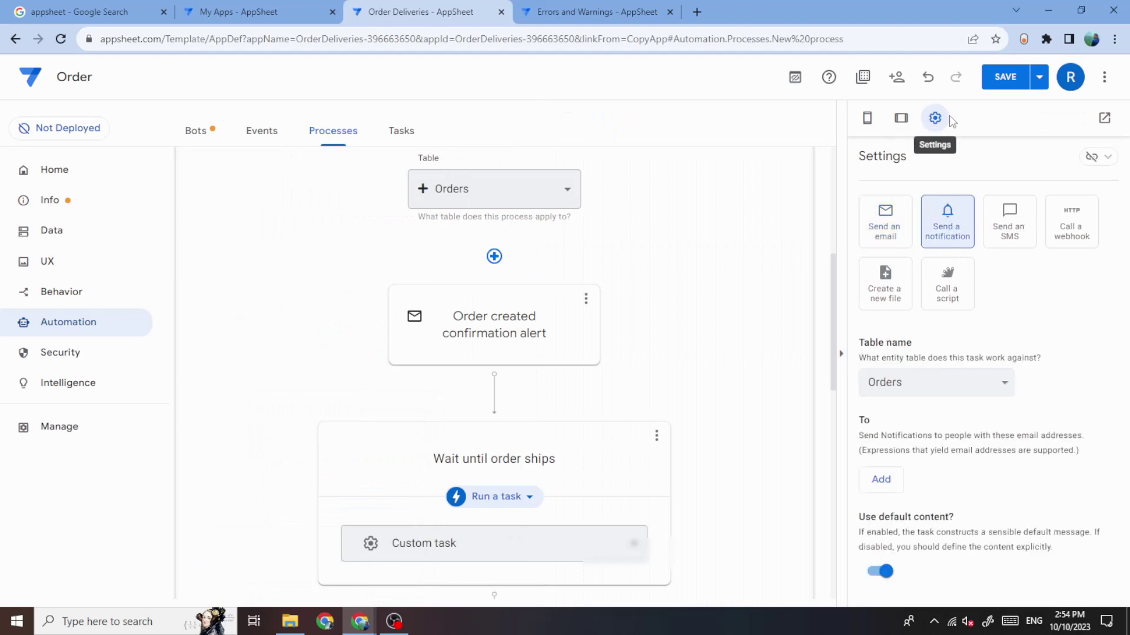
Open the app in its own browser tab and check its Shipped view and side menu.
{"action": "left_click", "coordinate": [1105, 119]}
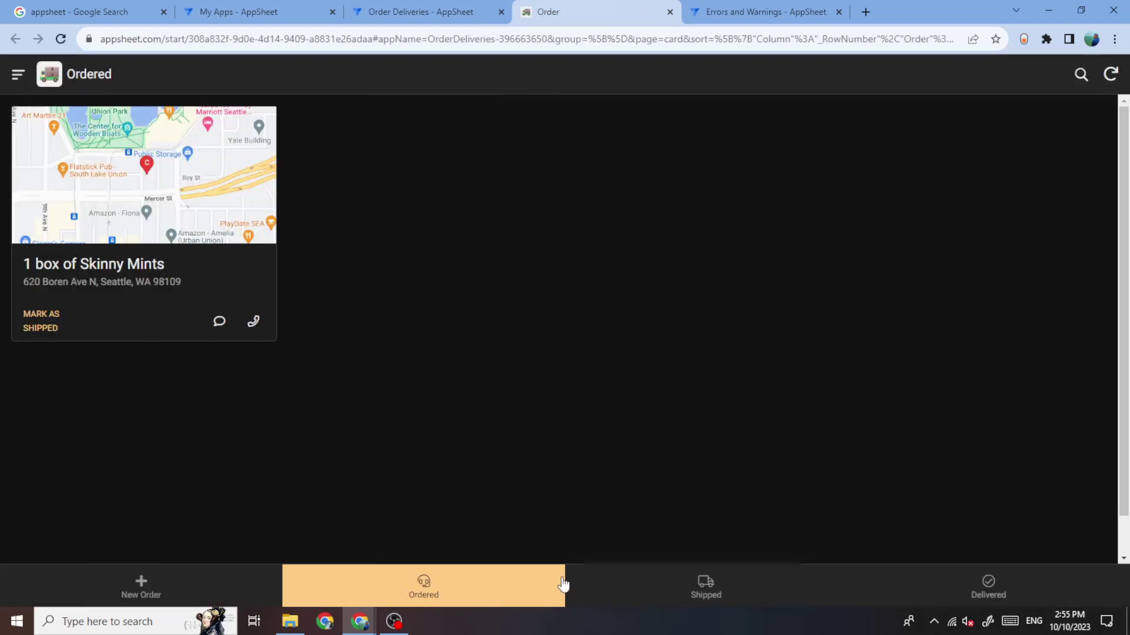
{"action": "left_click", "coordinate": [737, 593]}
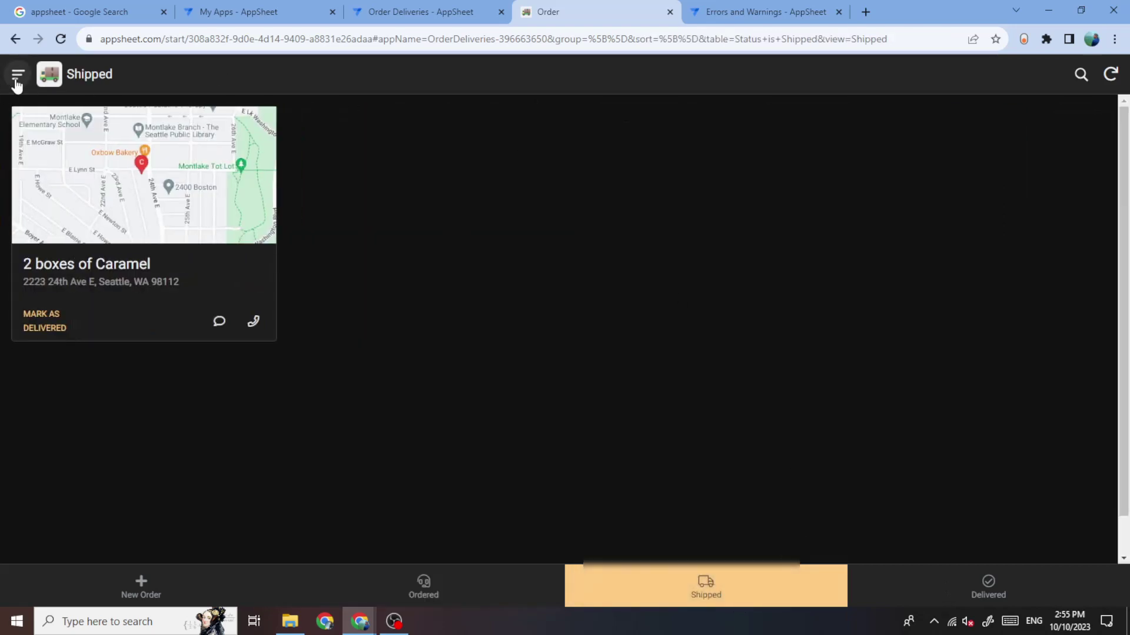
{"action": "left_click", "coordinate": [18, 75]}
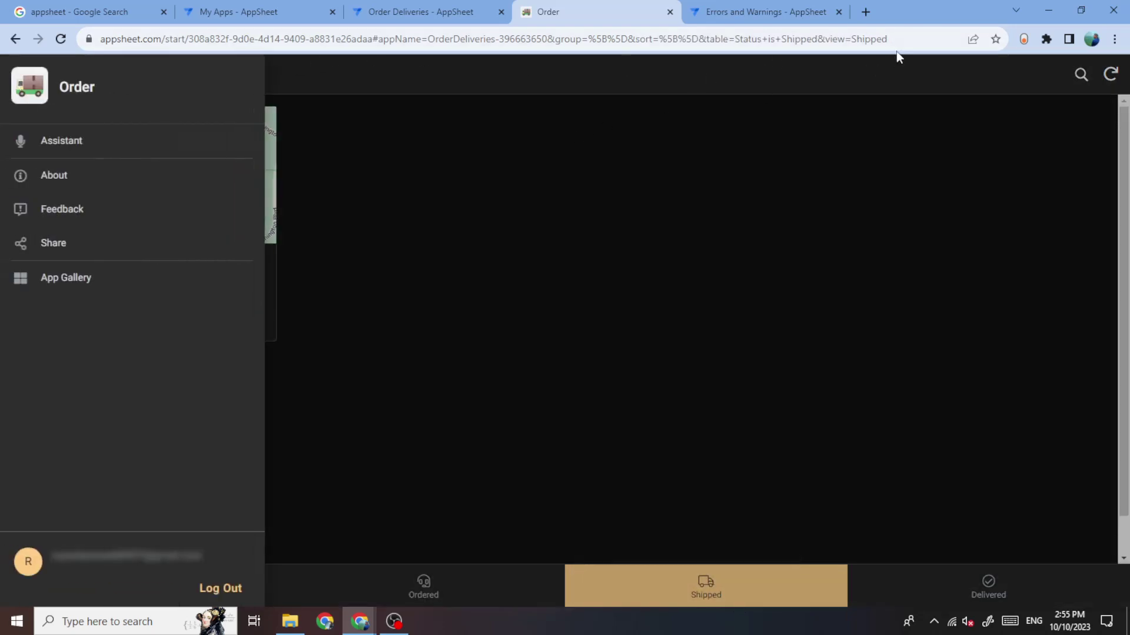
Open the app's Assistant, try its voice input and block microphone access for the site.
{"action": "left_click", "coordinate": [73, 149]}
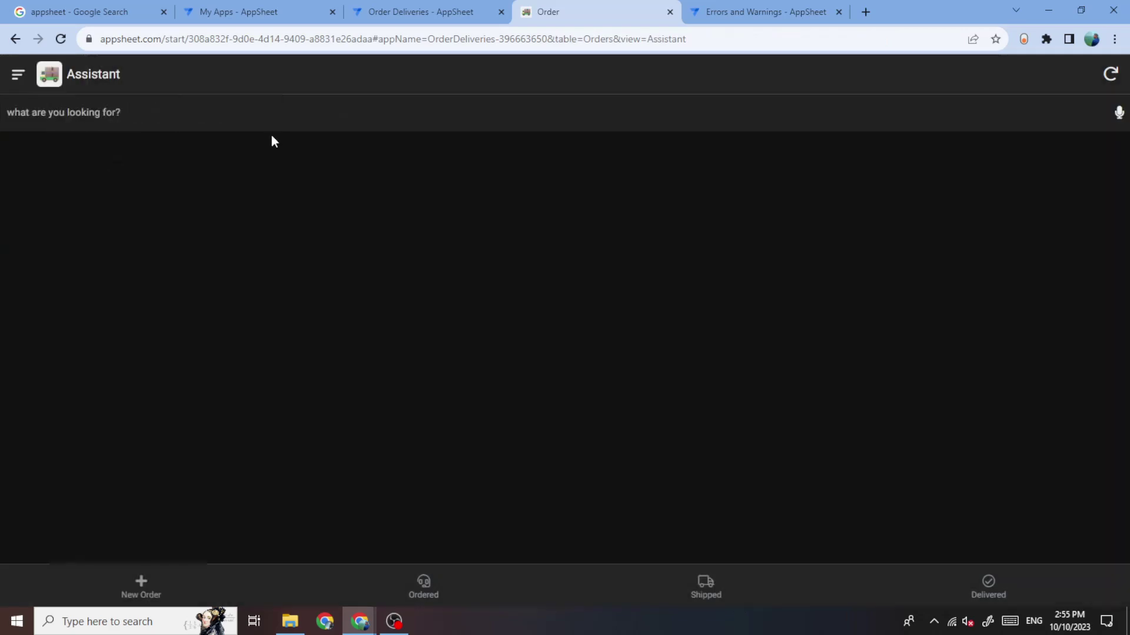
{"action": "left_click", "coordinate": [1119, 113]}
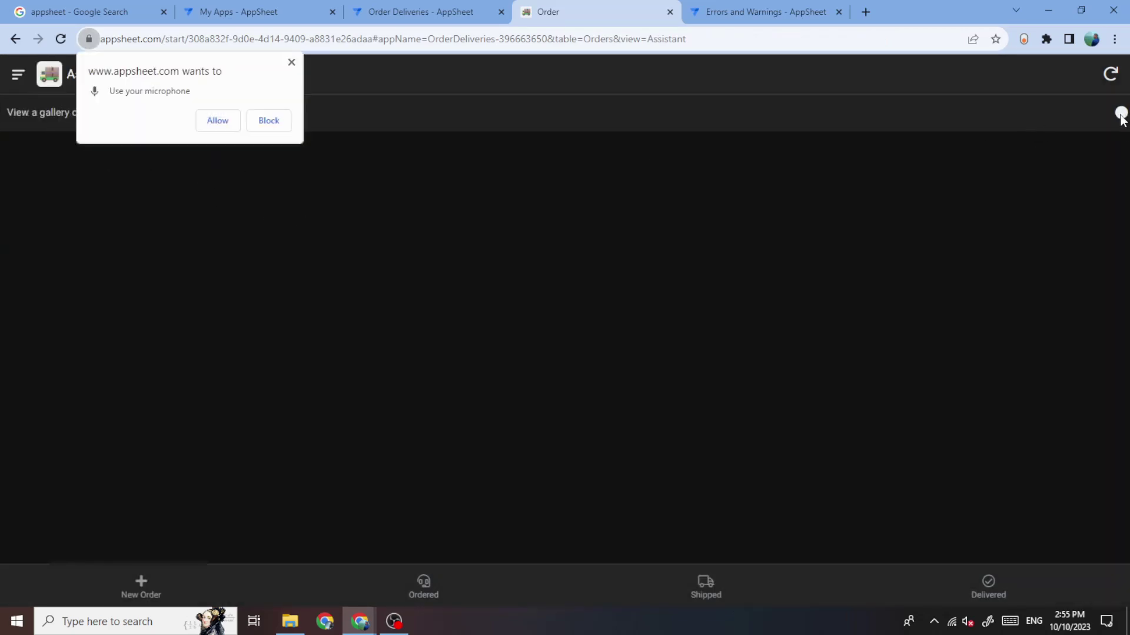
{"action": "left_click", "coordinate": [269, 121]}
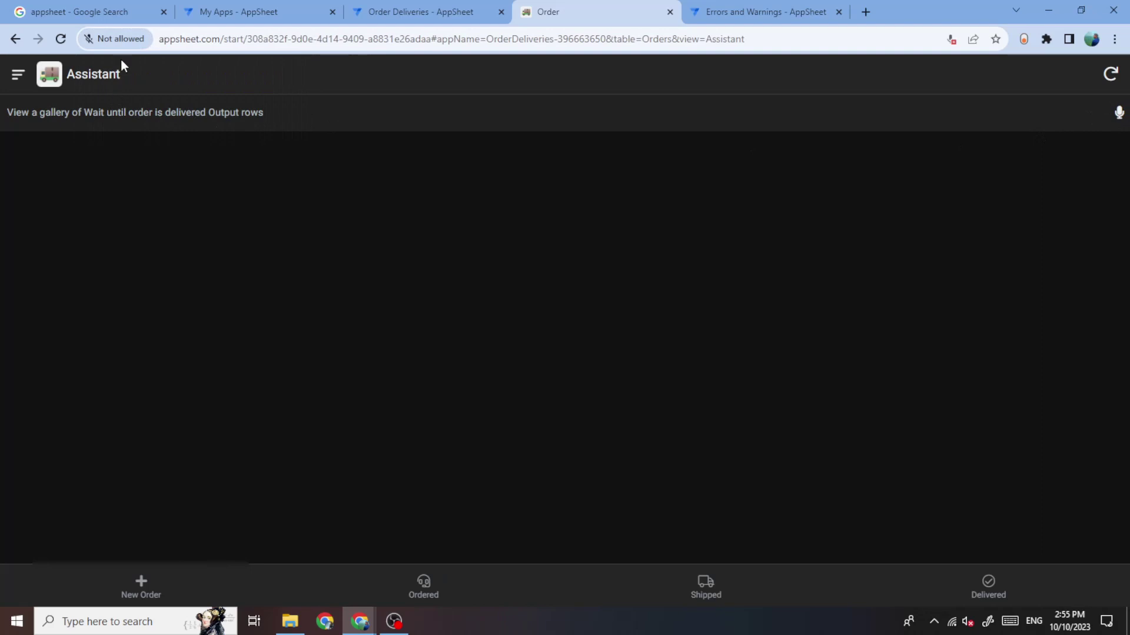
View the app's About information, and open the feedback form for the app creator and discard it.
{"action": "left_click", "coordinate": [17, 75]}
{"action": "left_click", "coordinate": [59, 176]}
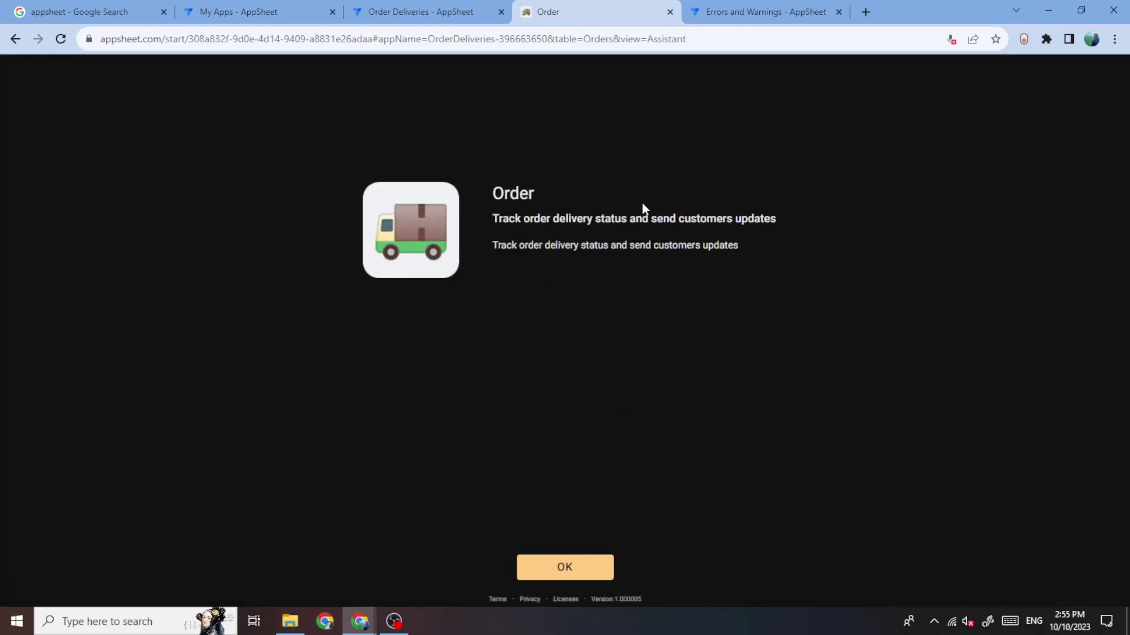
{"action": "left_click", "coordinate": [551, 574]}
{"action": "left_click", "coordinate": [19, 75]}
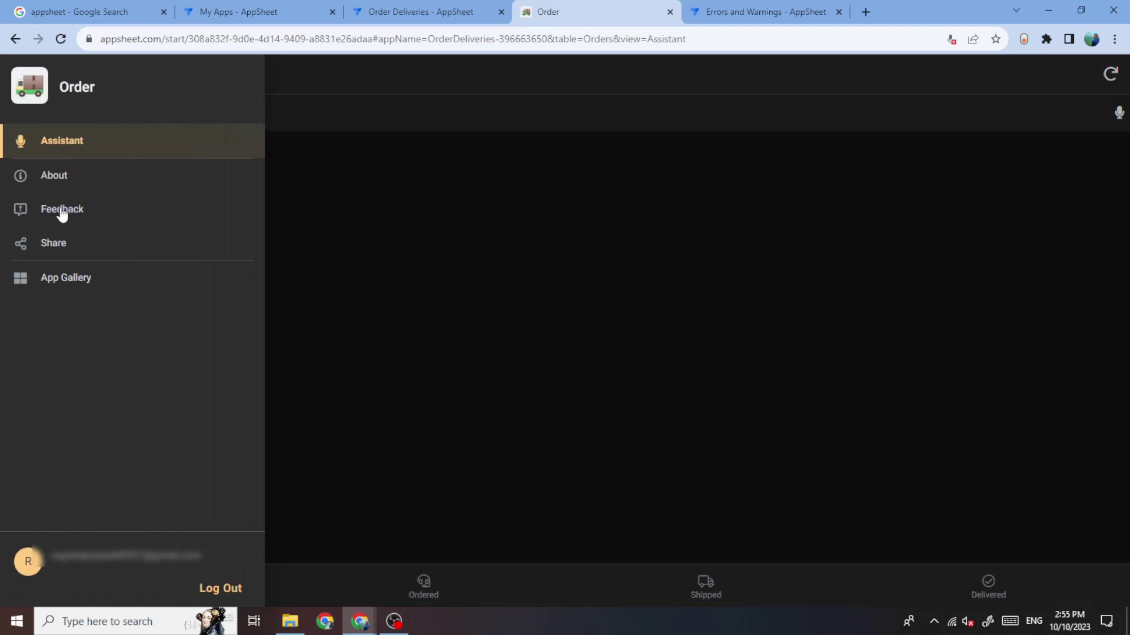
{"action": "left_click", "coordinate": [61, 210]}
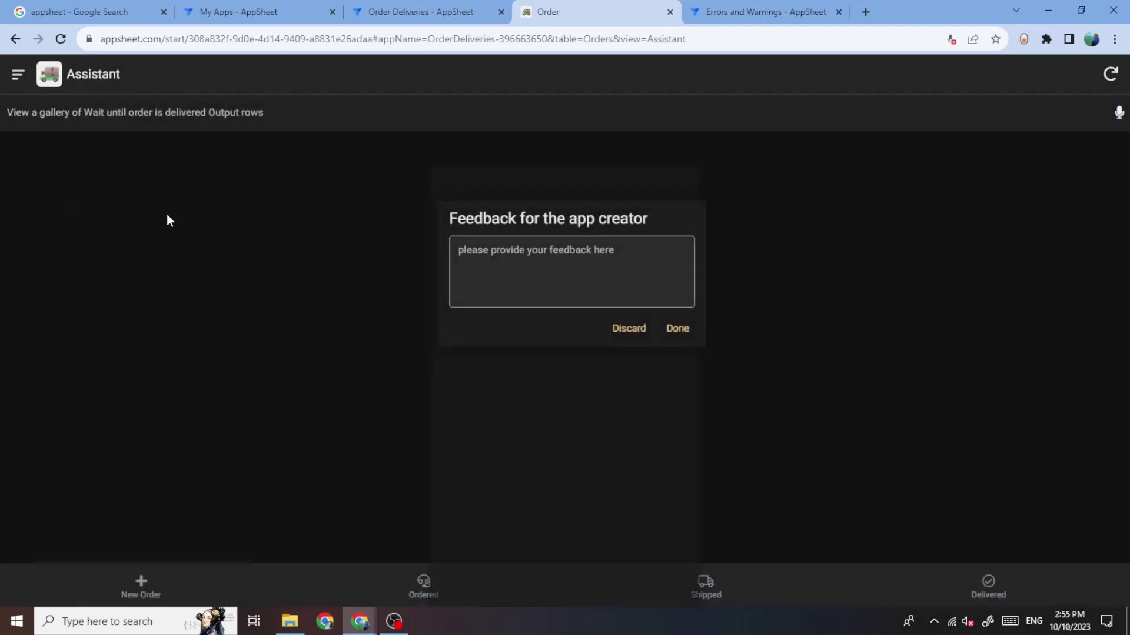
{"action": "left_click", "coordinate": [629, 329]}
Try the app's Share option and close the mail window it opens.
{"action": "left_click", "coordinate": [15, 75]}
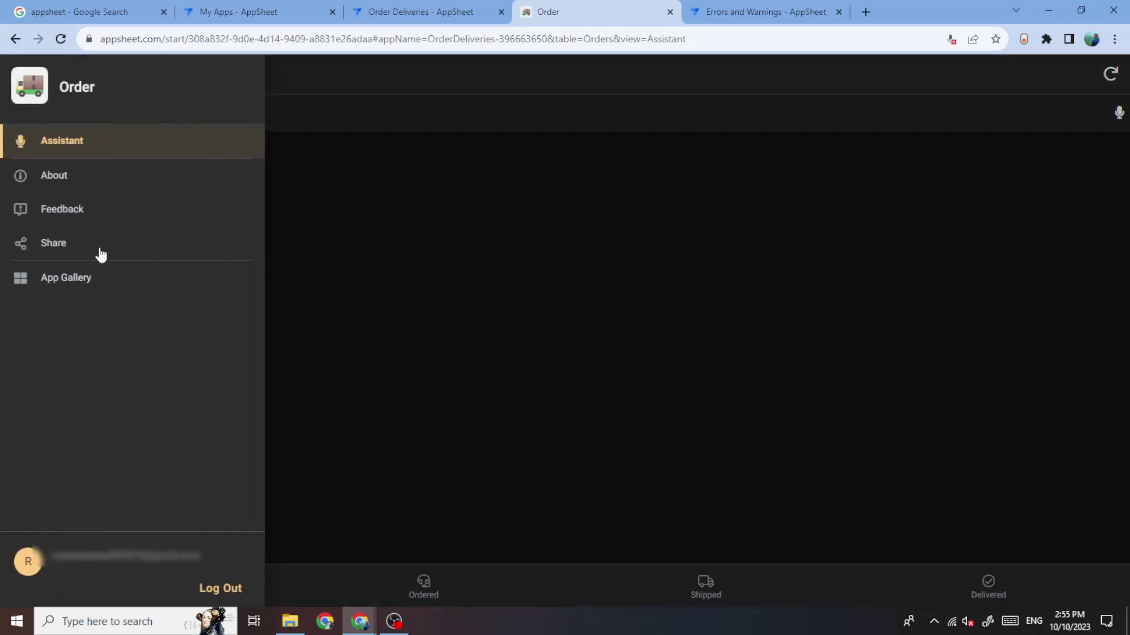
{"action": "left_click", "coordinate": [62, 243]}
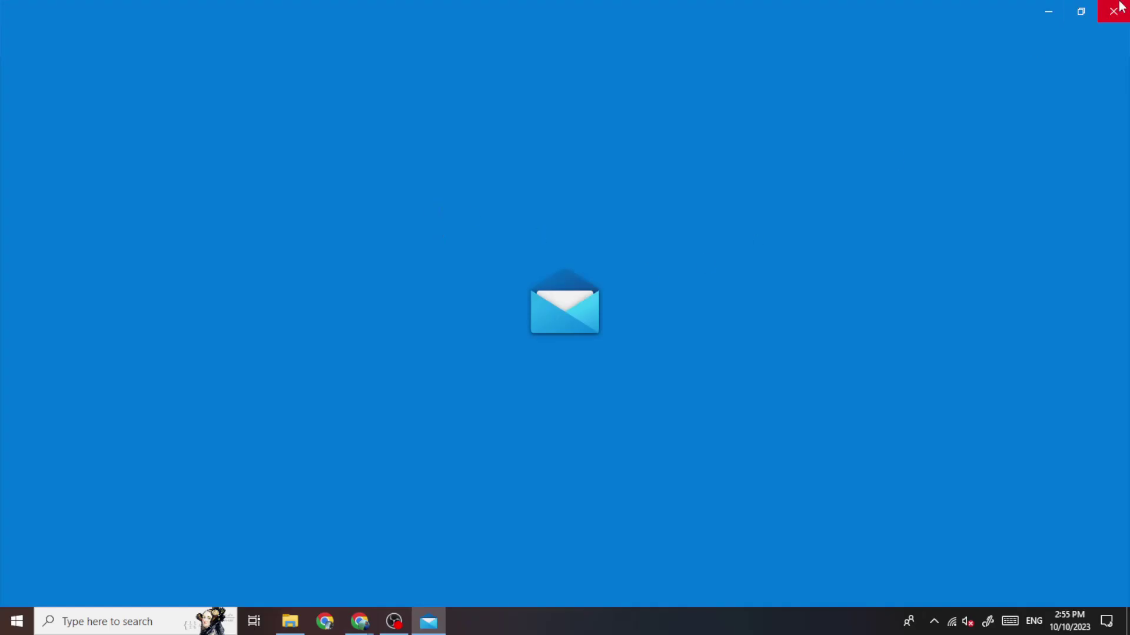
{"action": "left_click", "coordinate": [1112, 10]}
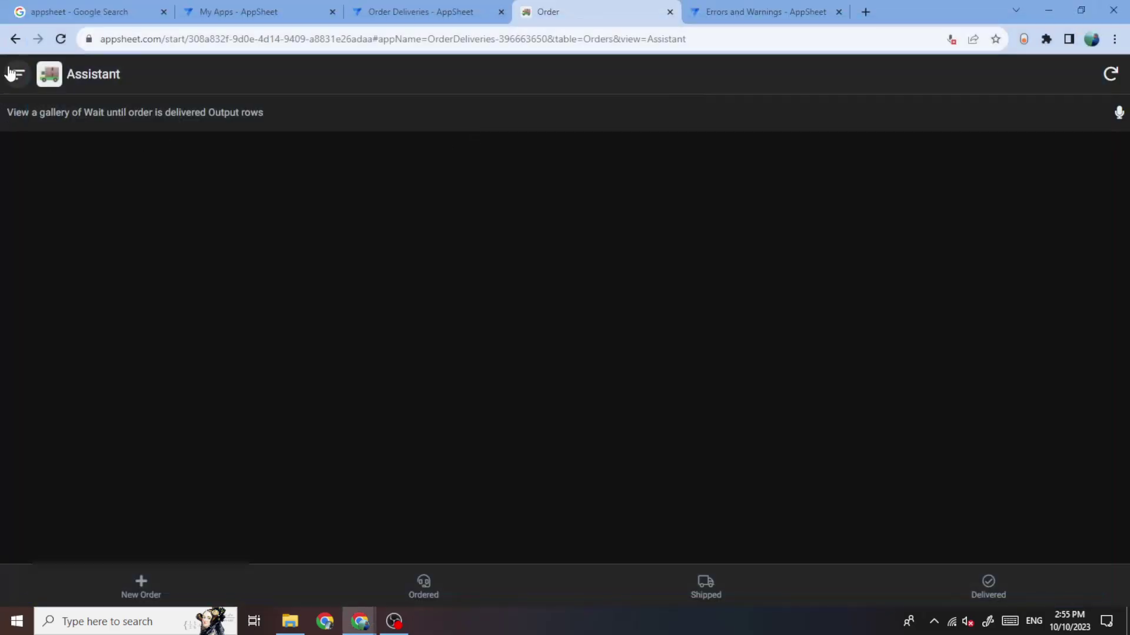
Check the App Gallery, close its browser tab, and look at the WARNING TEST BOT entry on the Errors and Warnings page.
{"action": "left_click", "coordinate": [12, 74]}
{"action": "left_click", "coordinate": [58, 281]}
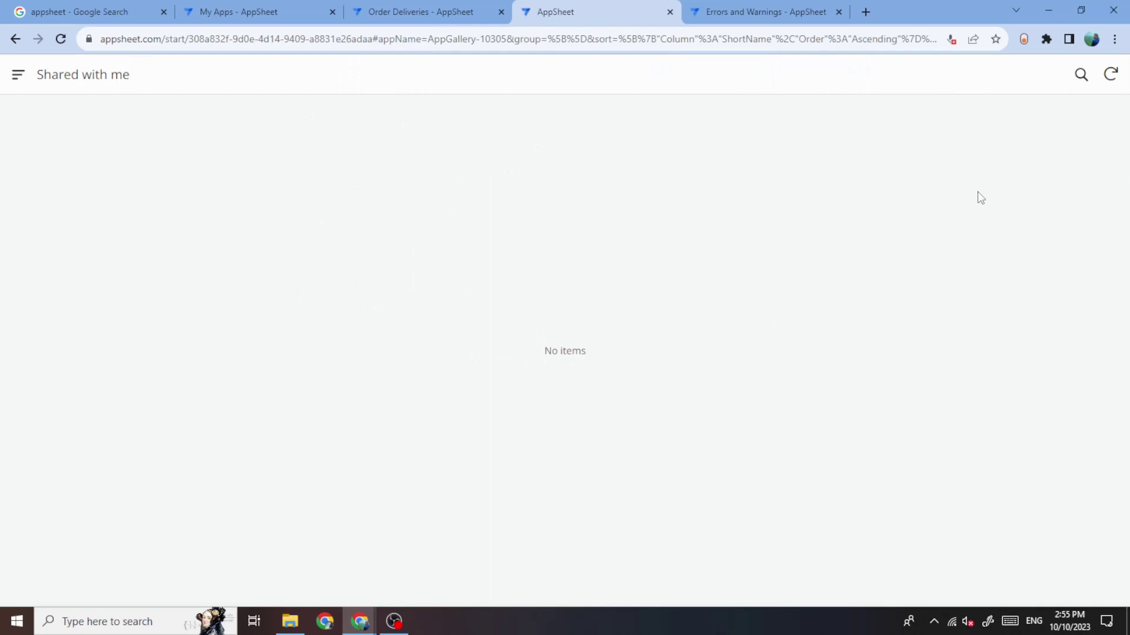
{"action": "left_click", "coordinate": [670, 12]}
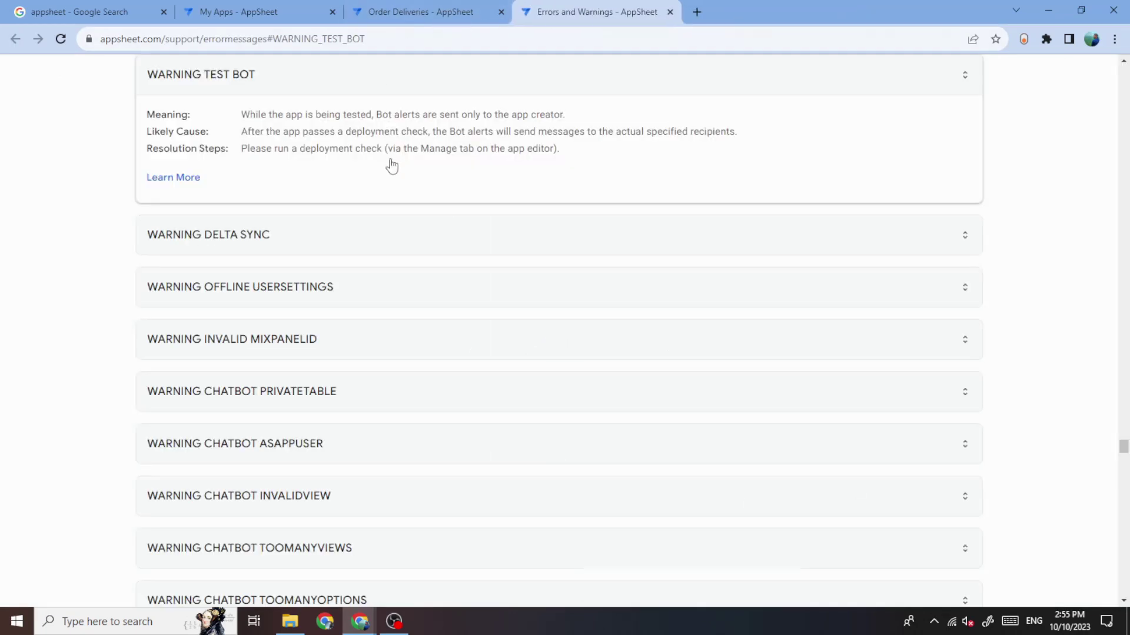
{"action": "scroll", "coordinate": [300, 287], "scroll_direction": "up", "scroll_amount": 3}
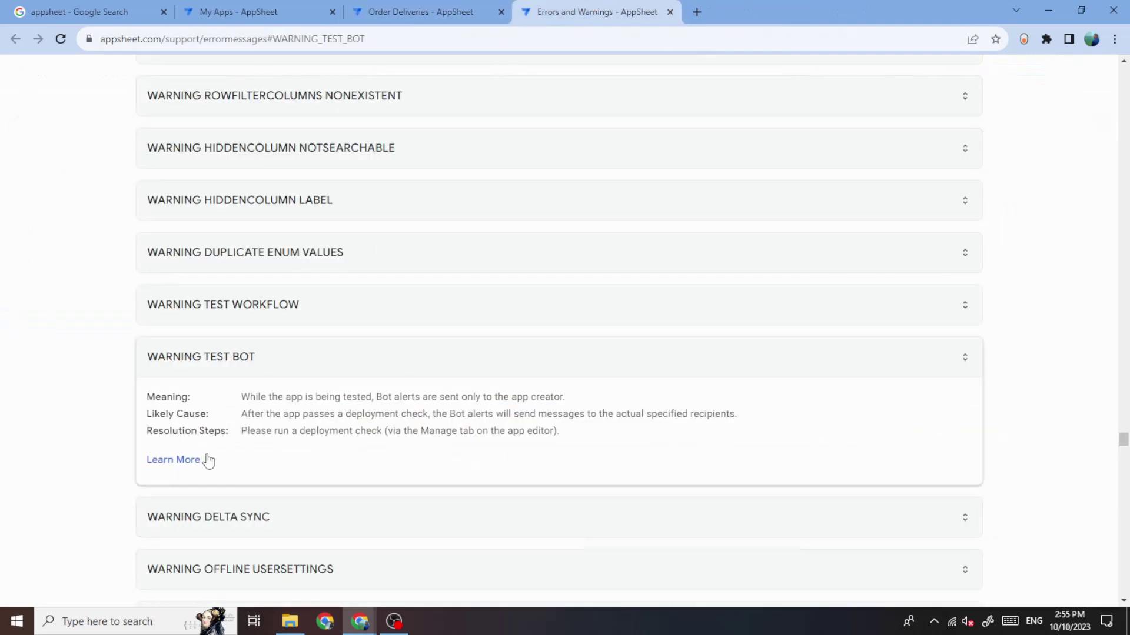
Return to the Order app editor and look through the order process steps and the list of automation tasks.
{"action": "left_click", "coordinate": [424, 8]}
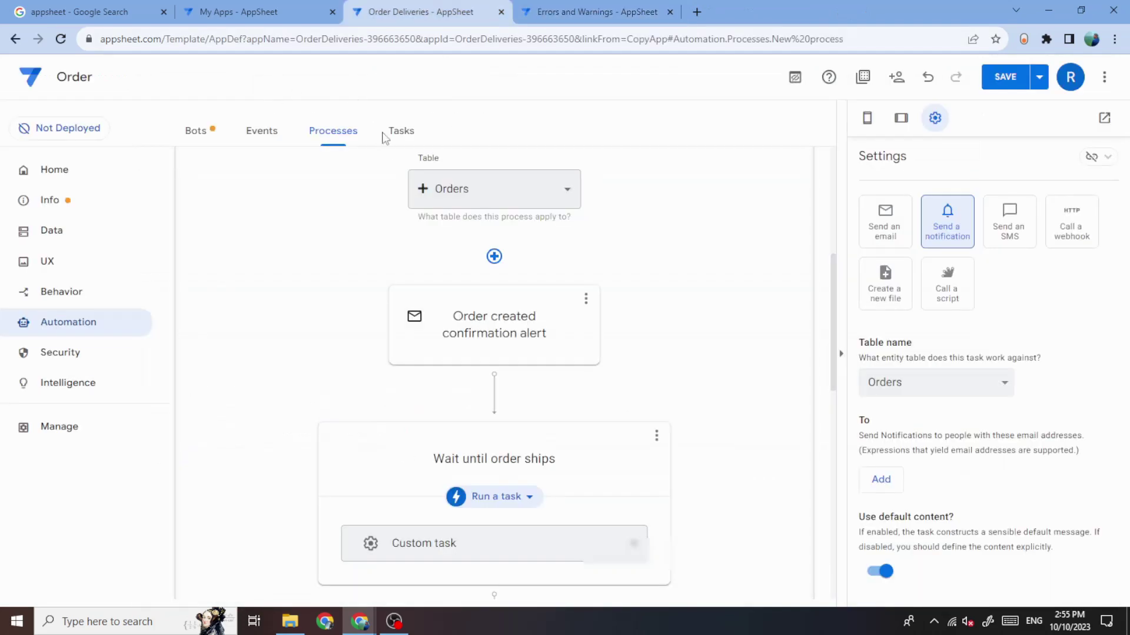
{"action": "scroll", "coordinate": [459, 408], "scroll_direction": "down", "scroll_amount": 3}
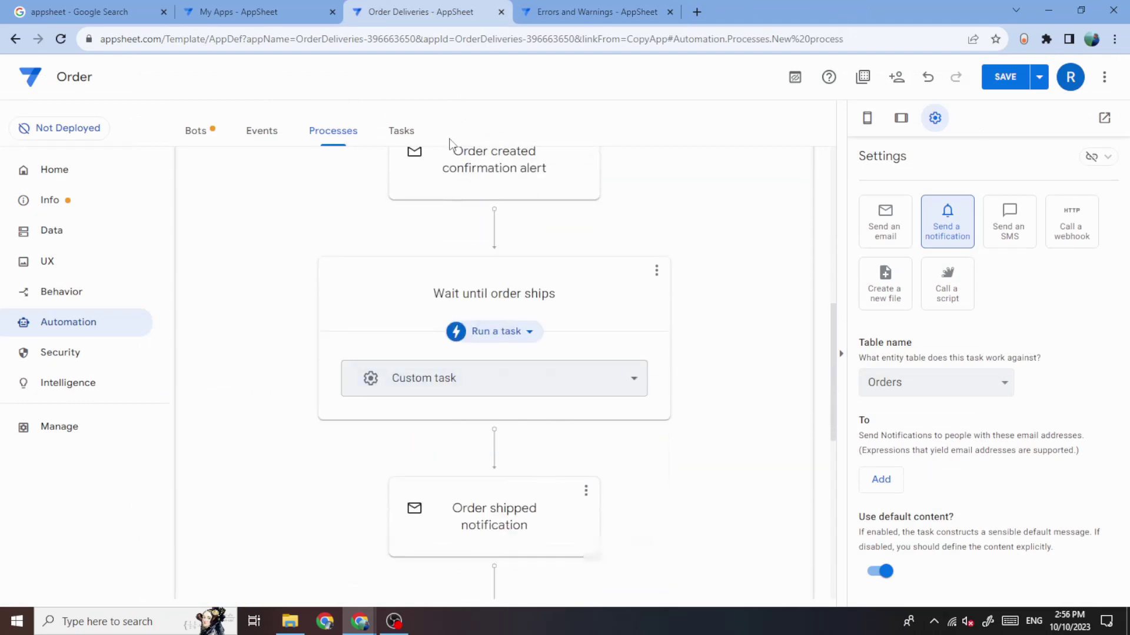
{"action": "left_click", "coordinate": [406, 130]}
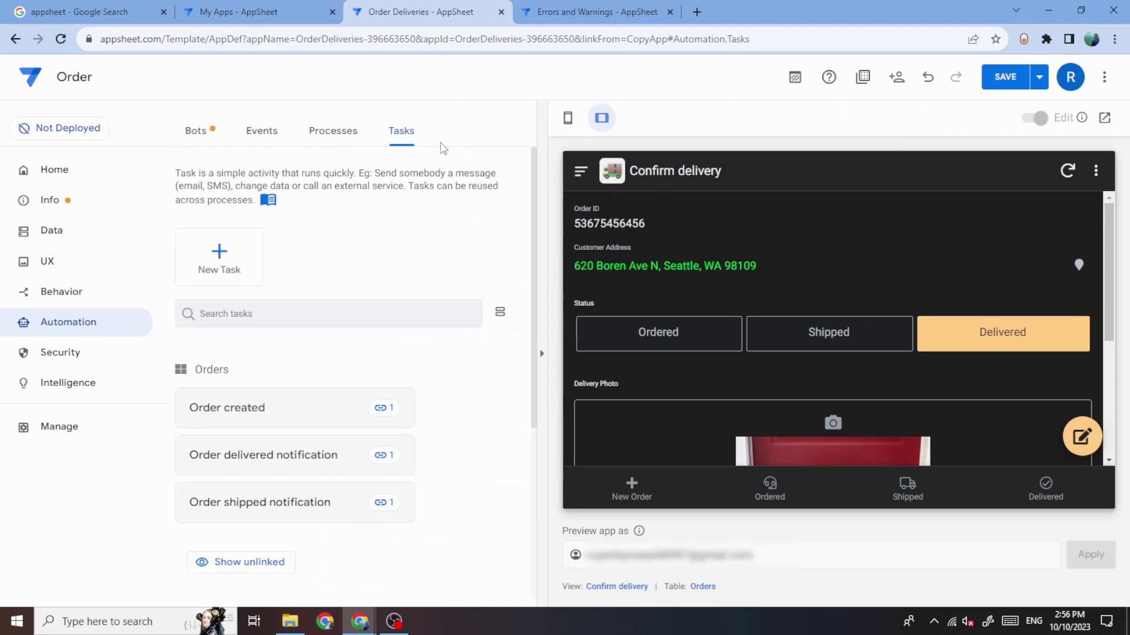
{"action": "scroll", "coordinate": [330, 377], "scroll_direction": "down", "scroll_amount": 2}
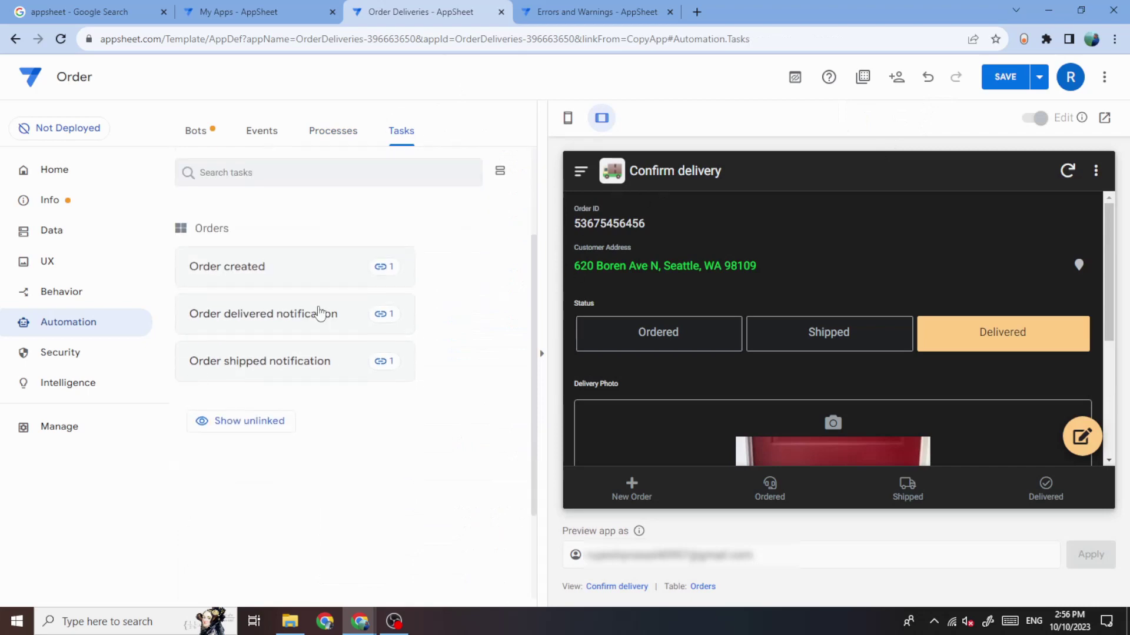
Reveal the unlinked automation tasks and open "Wait until order ships Task - 1".
{"action": "left_click", "coordinate": [261, 428]}
{"action": "left_click", "coordinate": [274, 466]}
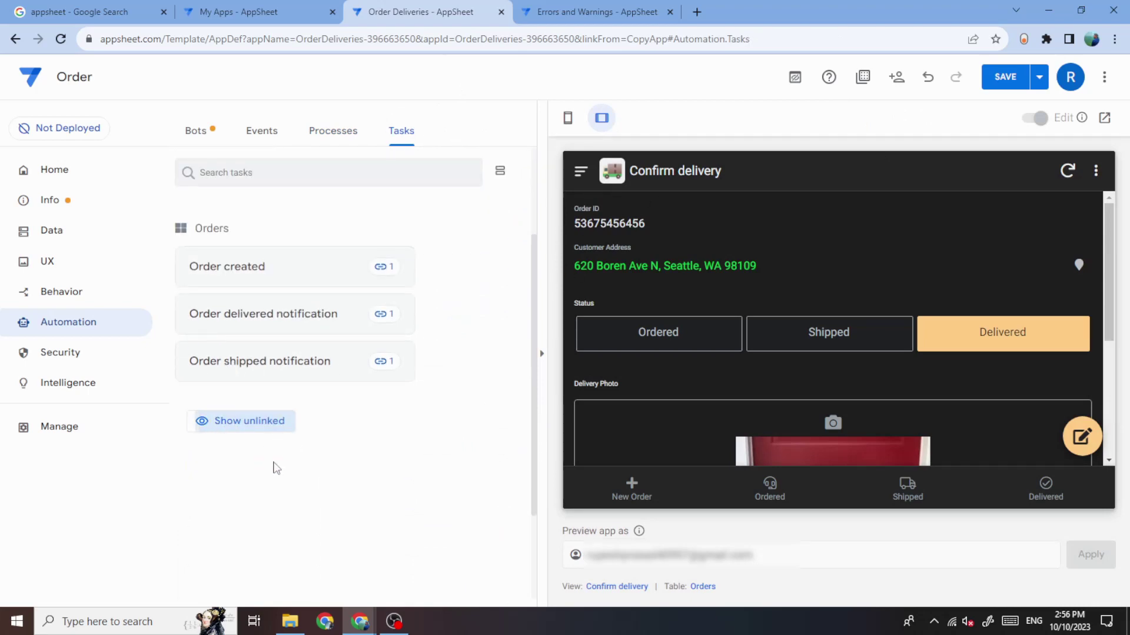
{"action": "left_click", "coordinate": [264, 433]}
{"action": "left_click", "coordinate": [353, 418]}
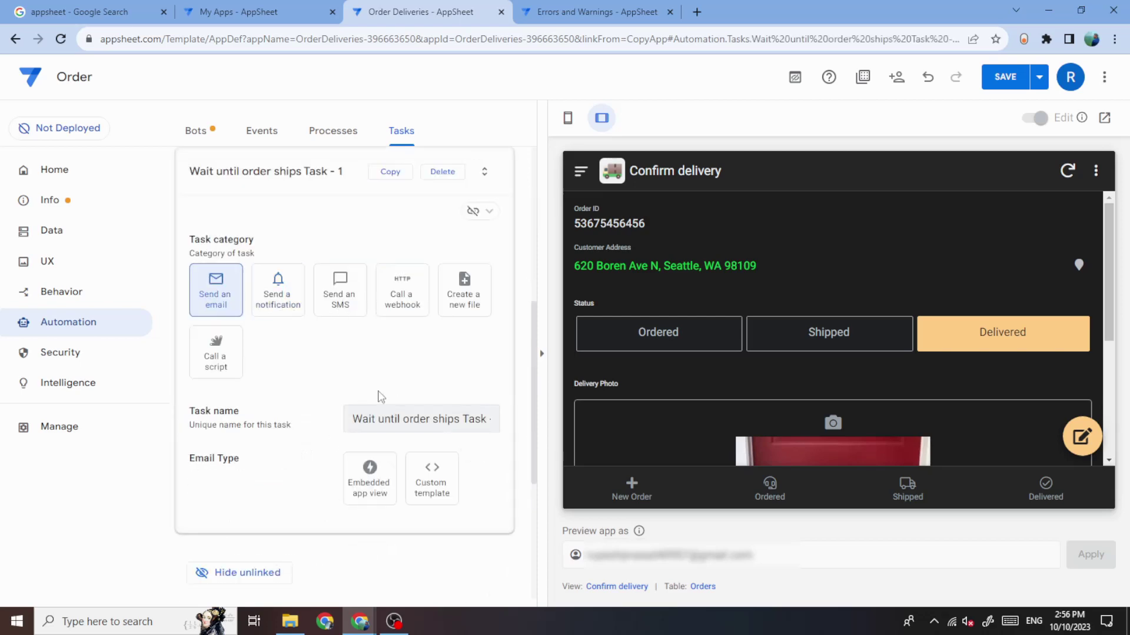
Set the task's category to Create a new file and review its HTTP content type options and file settings.
{"action": "left_click", "coordinate": [462, 307]}
{"action": "scroll", "coordinate": [253, 370], "scroll_direction": "down", "scroll_amount": 2}
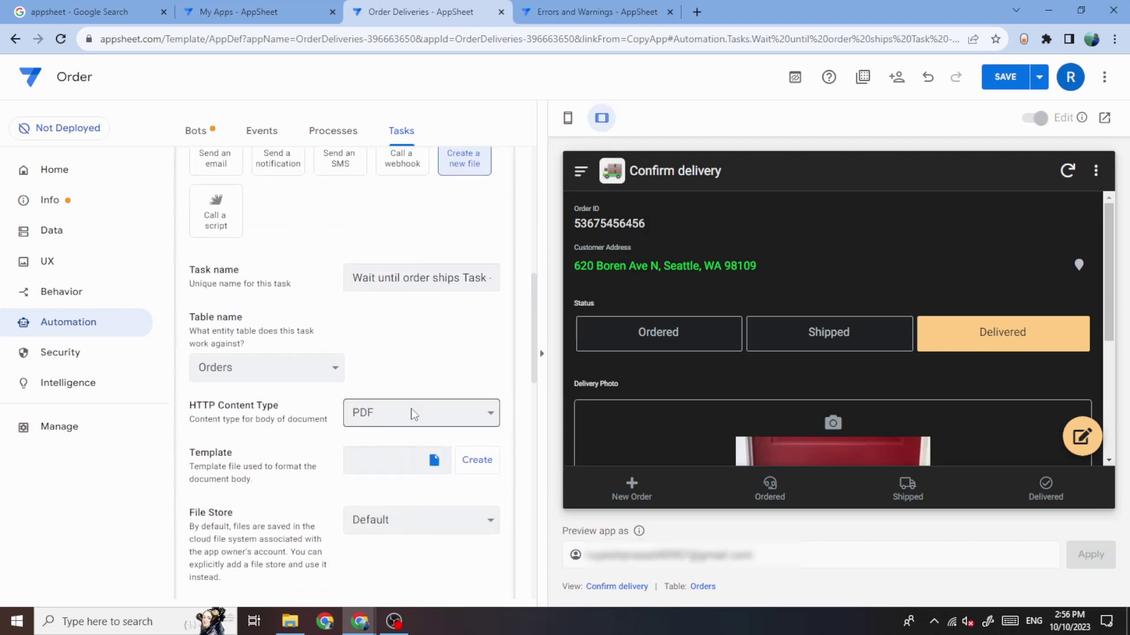
{"action": "left_click", "coordinate": [414, 414]}
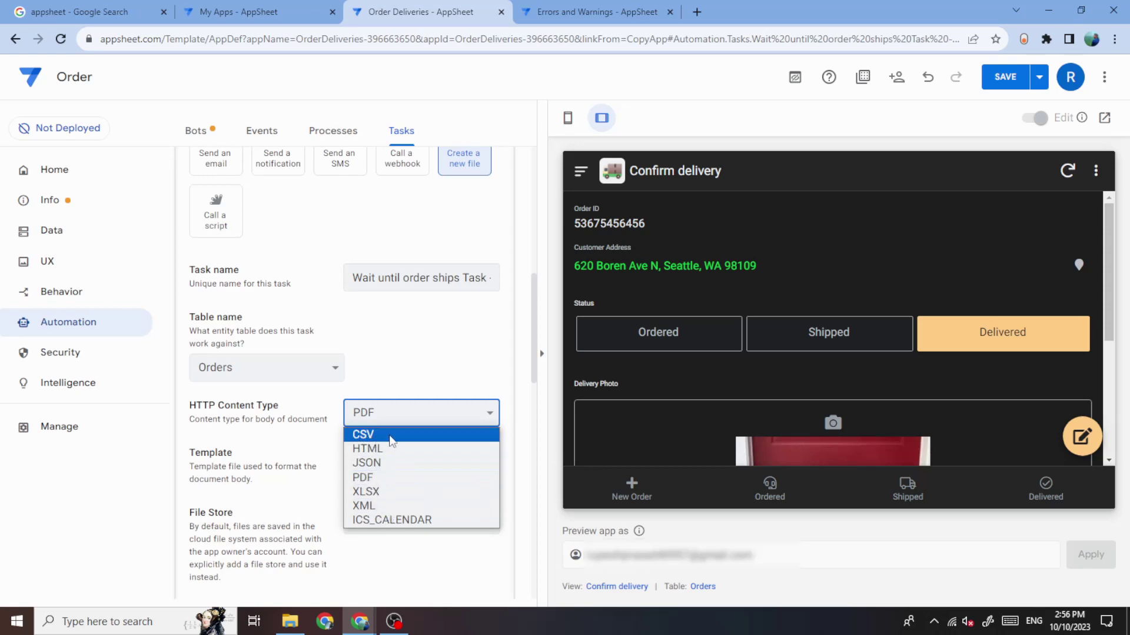
{"action": "left_click", "coordinate": [262, 450]}
{"action": "scroll", "coordinate": [344, 484], "scroll_direction": "down", "scroll_amount": 2}
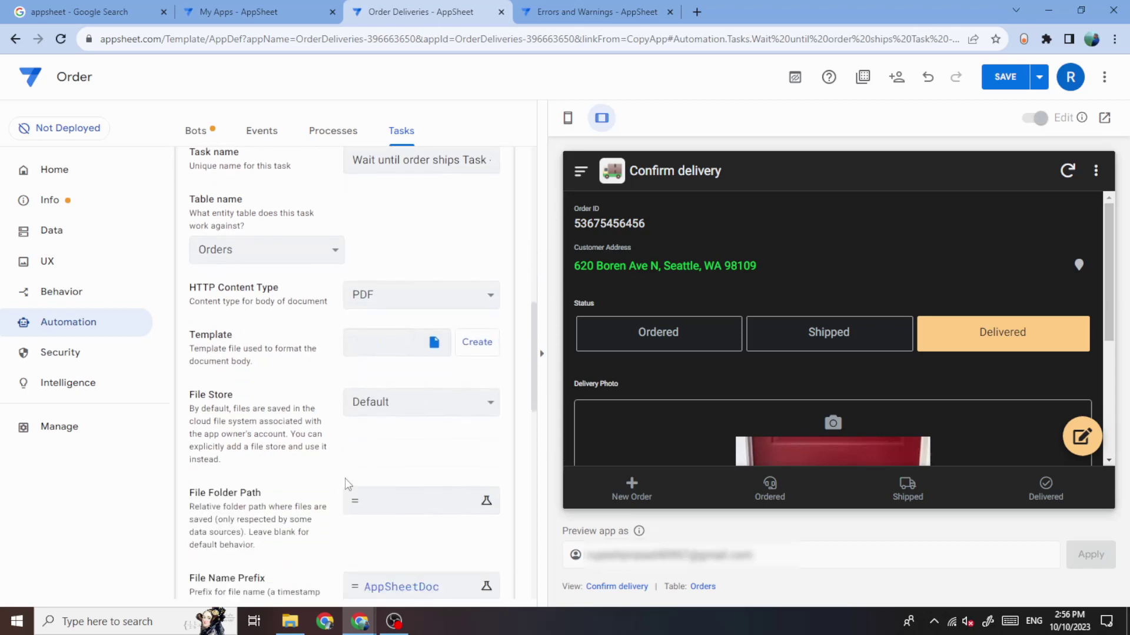
{"action": "scroll", "coordinate": [363, 462], "scroll_direction": "down", "scroll_amount": 2}
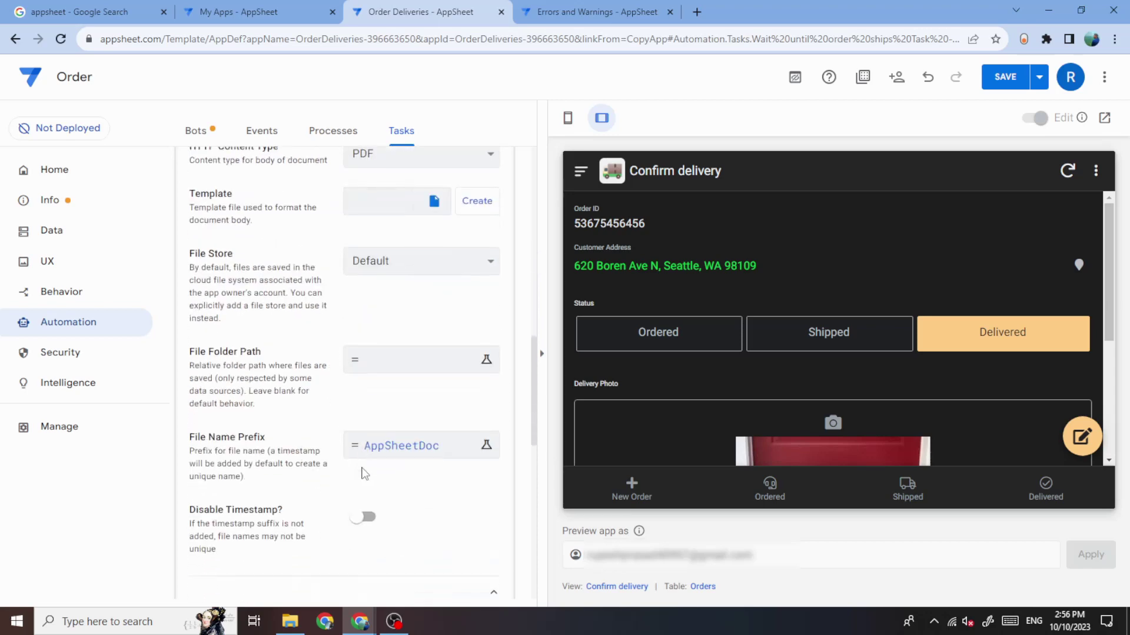
Check the app's user sign-in requirements and the available authentication providers in the security settings.
{"action": "left_click", "coordinate": [88, 356]}
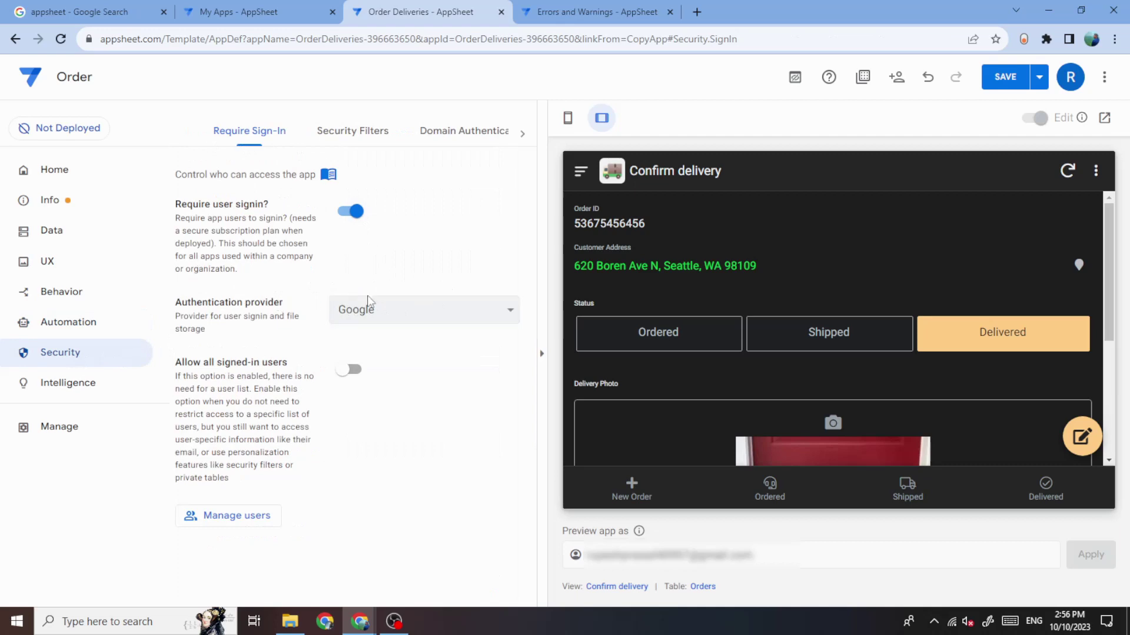
{"action": "left_click", "coordinate": [426, 305]}
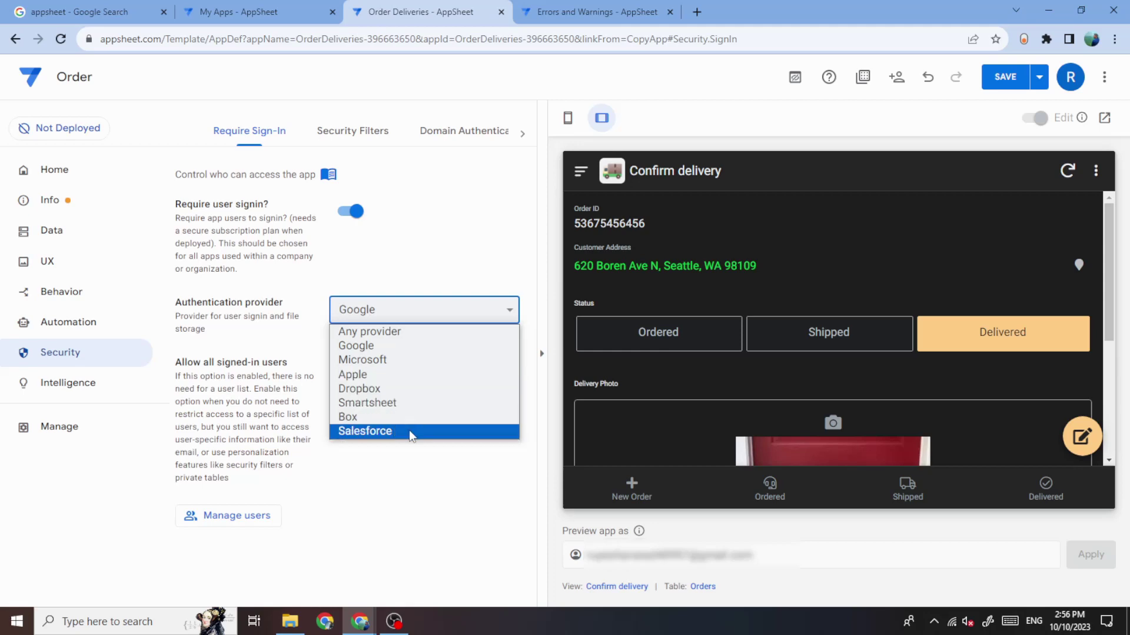
{"action": "left_click", "coordinate": [365, 139]}
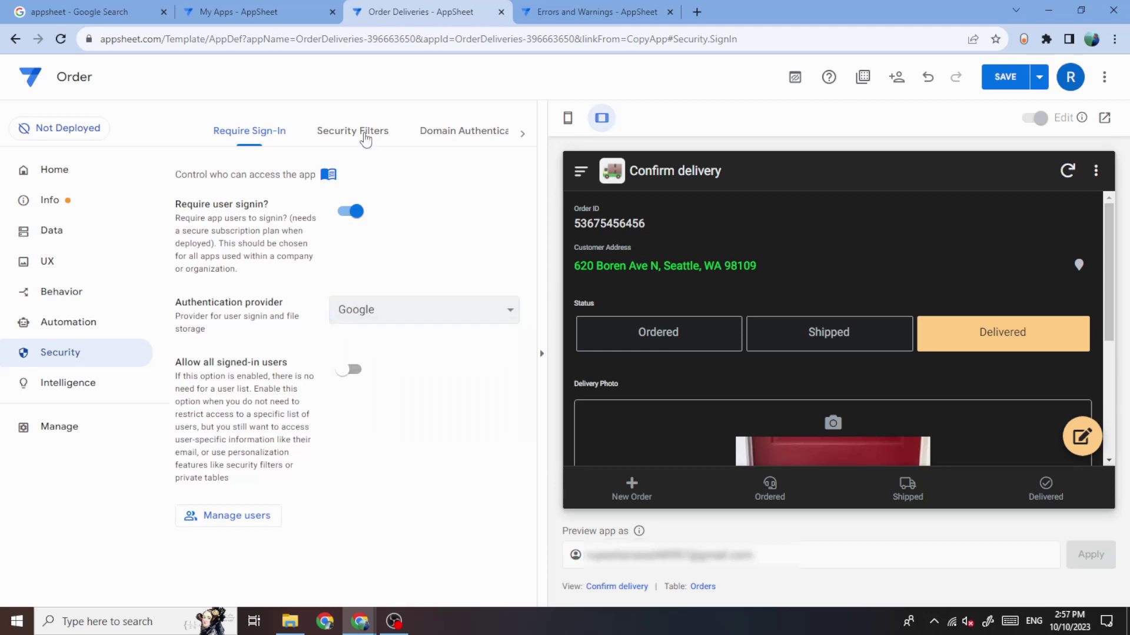
Expand the security filters of the Customers and Orders tables and examine their filter and access mode settings.
{"action": "left_click", "coordinate": [366, 139]}
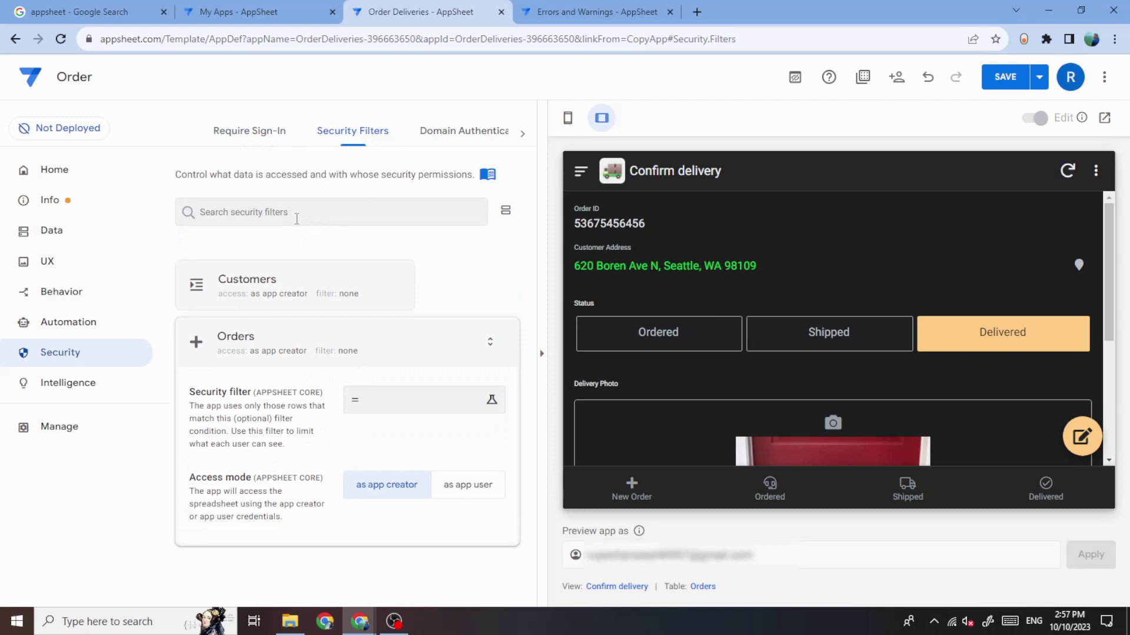
{"action": "left_click", "coordinate": [507, 213]}
{"action": "left_click", "coordinate": [323, 288]}
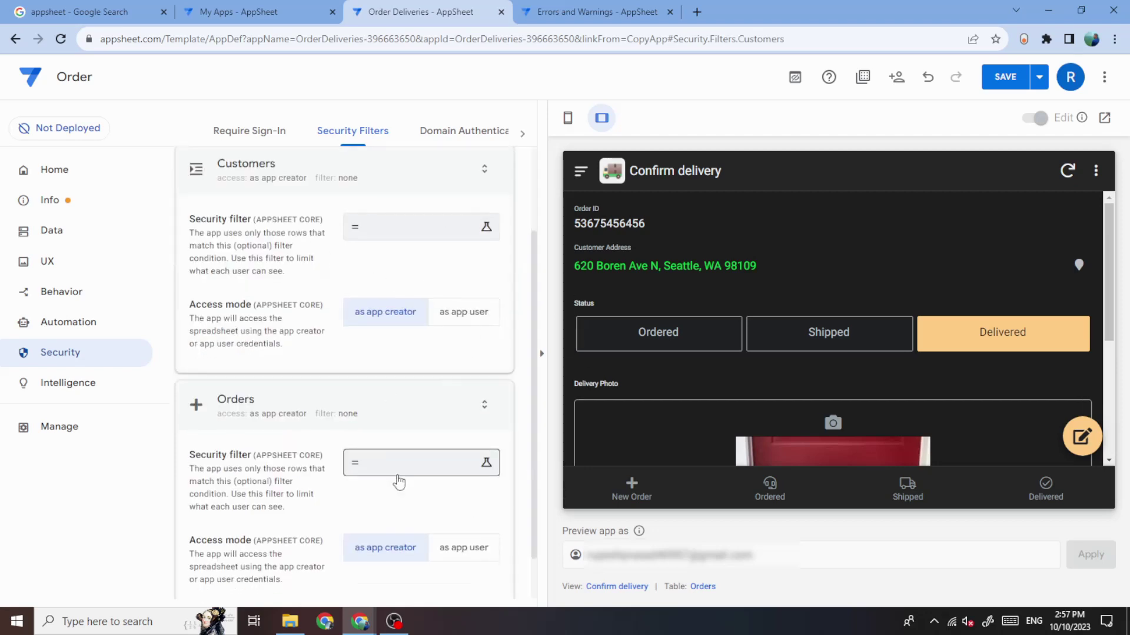
{"action": "scroll", "coordinate": [397, 477], "scroll_direction": "down", "scroll_amount": 1}
Try requiring domain authentication, check its domain source and display name fields, and turn the requirement back off.
{"action": "left_click", "coordinate": [449, 130]}
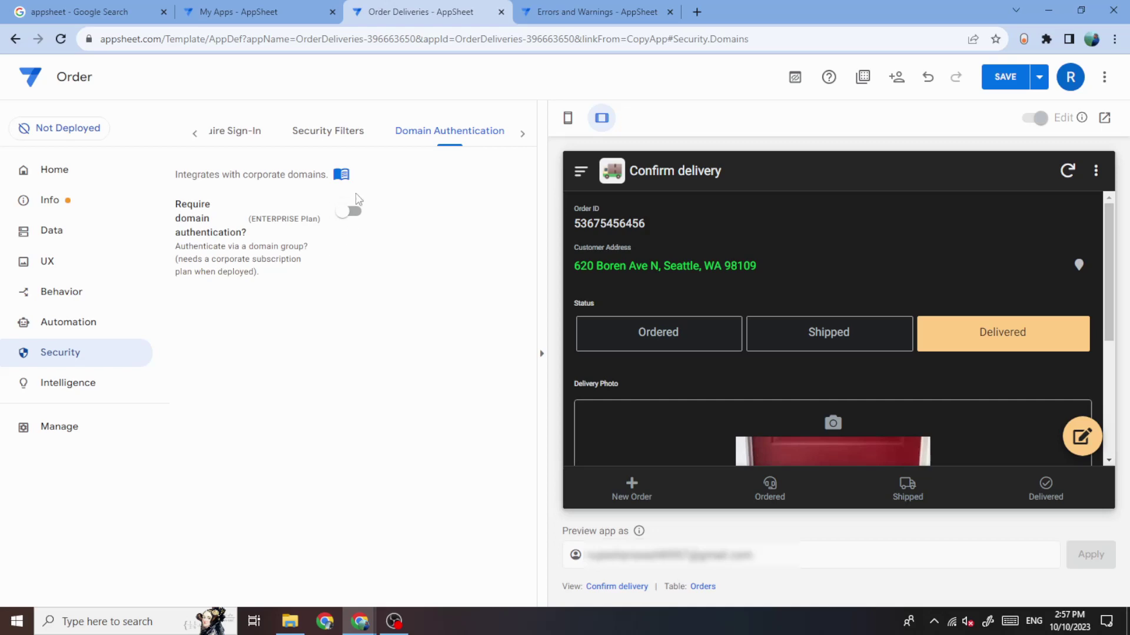
{"action": "left_click", "coordinate": [351, 212]}
{"action": "left_click", "coordinate": [441, 333]}
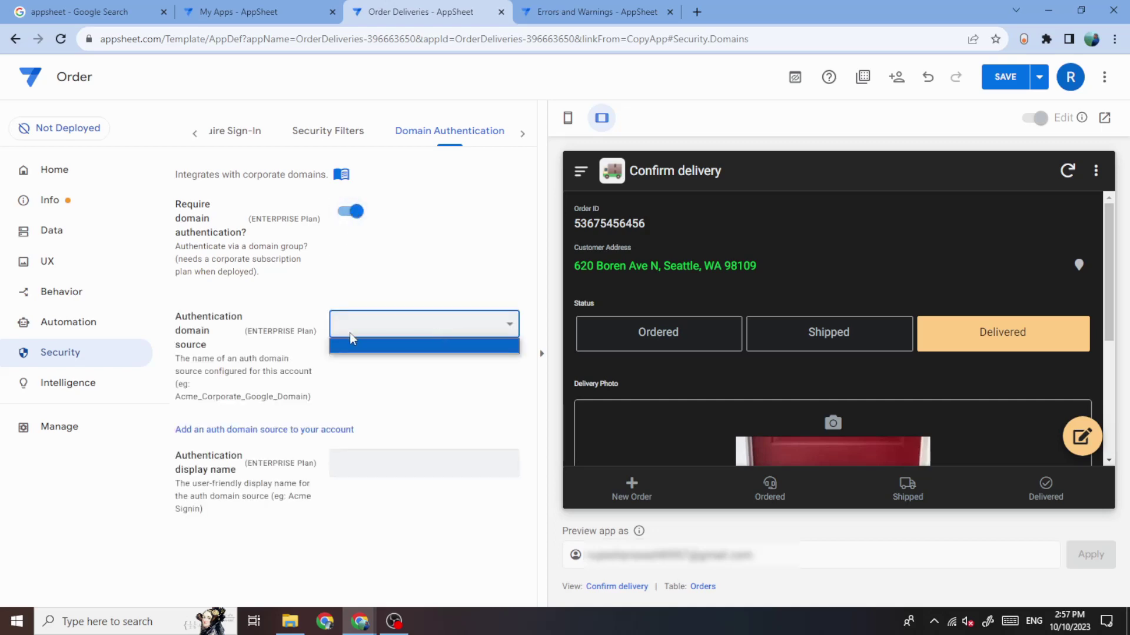
{"action": "left_click", "coordinate": [396, 345]}
{"action": "left_click", "coordinate": [348, 458]}
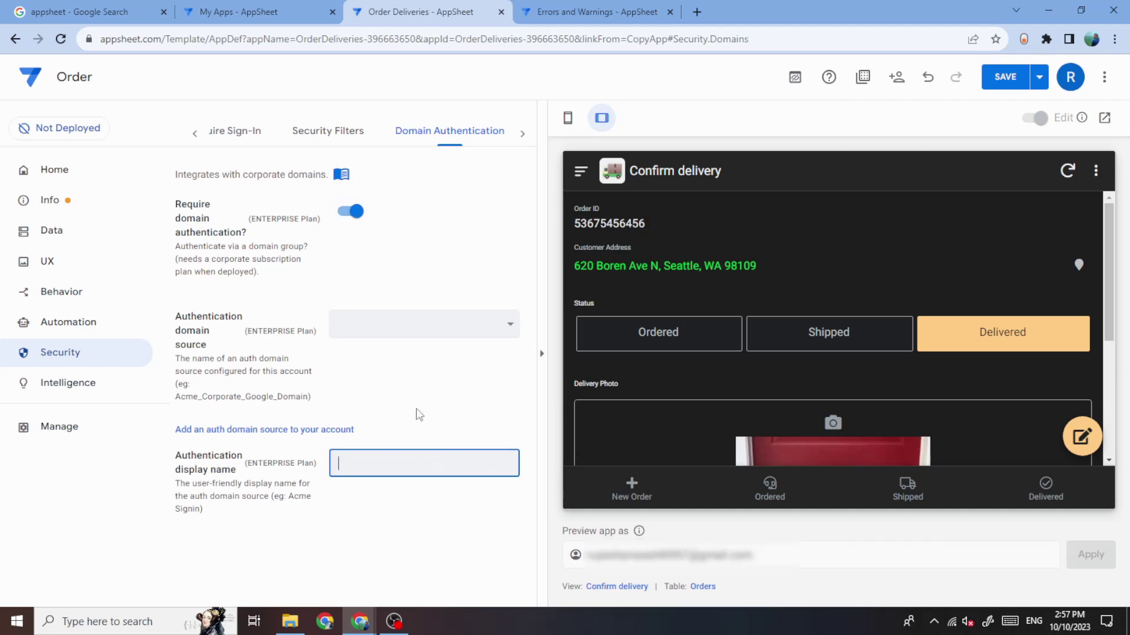
{"action": "left_click", "coordinate": [499, 141]}
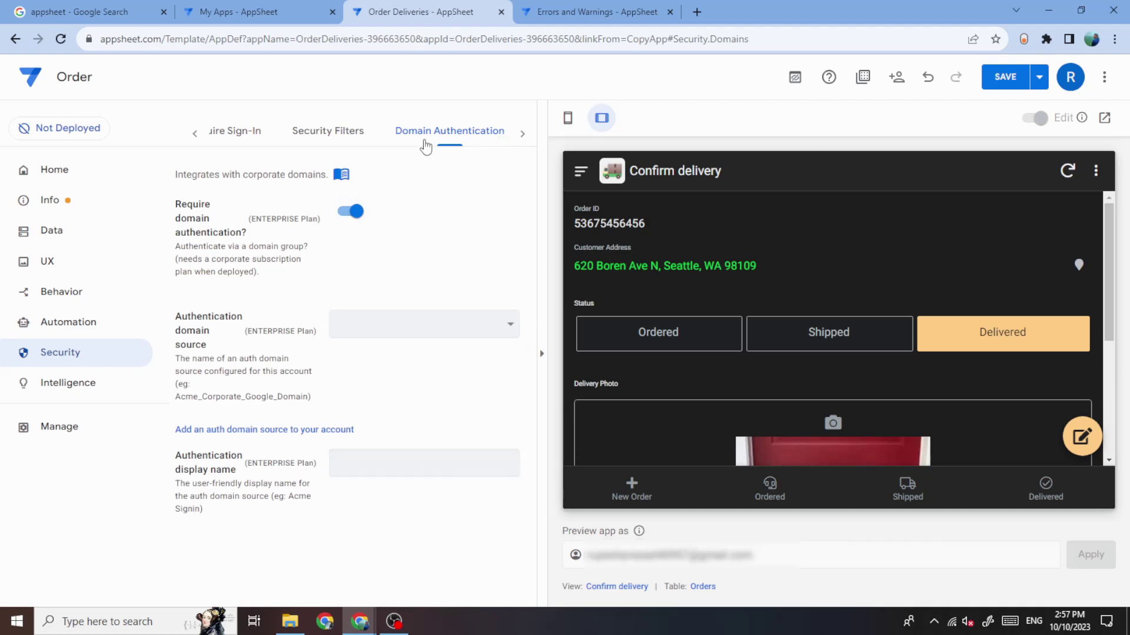
{"action": "left_click", "coordinate": [345, 217]}
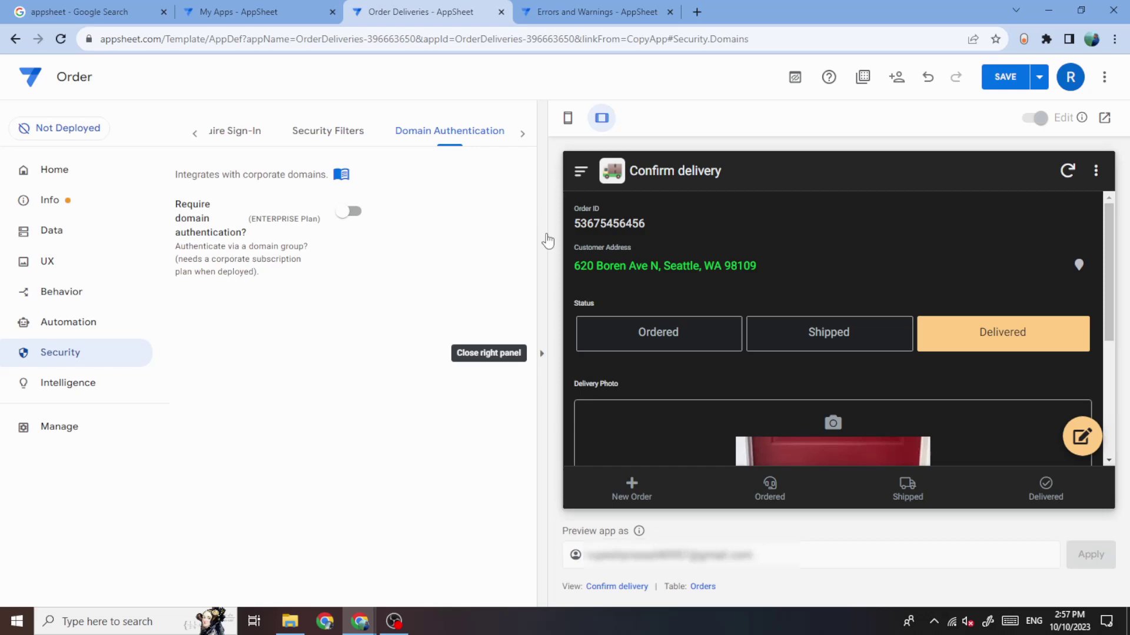
Look through the app's Author, Versions, Integrations and Deploy management options.
{"action": "left_click", "coordinate": [33, 429]}
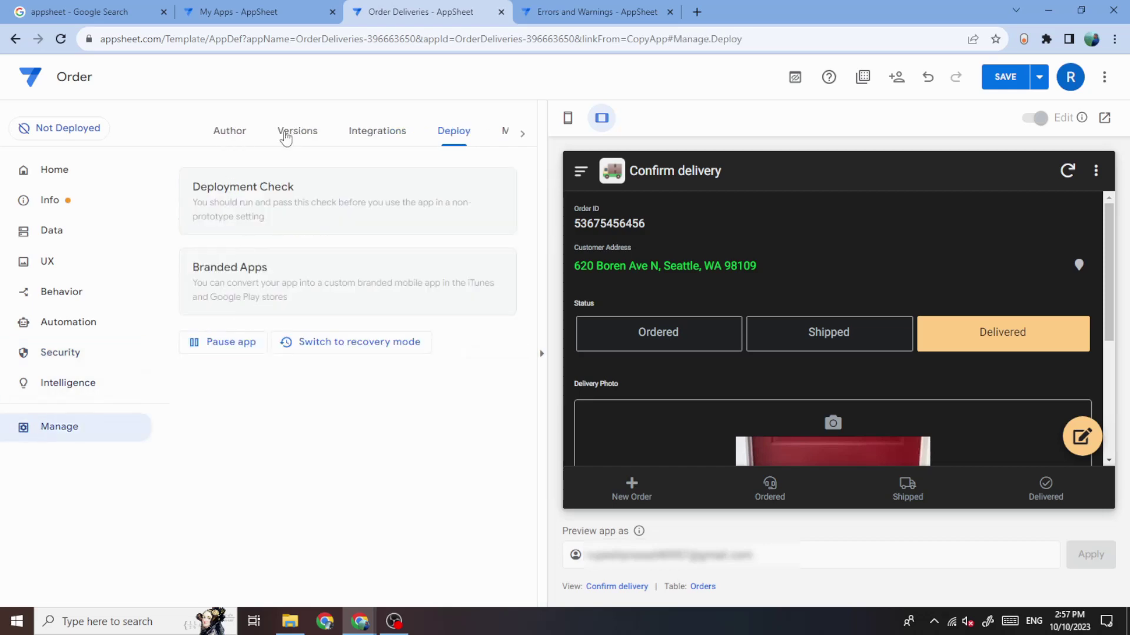
{"action": "left_click", "coordinate": [521, 134]}
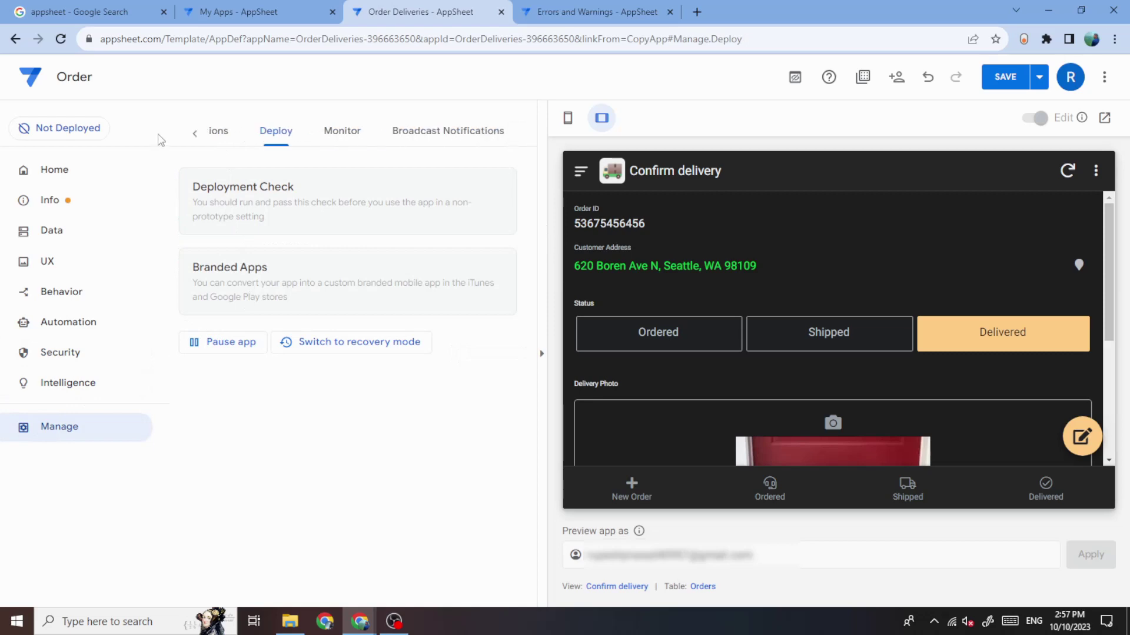
{"action": "left_click", "coordinate": [194, 134]}
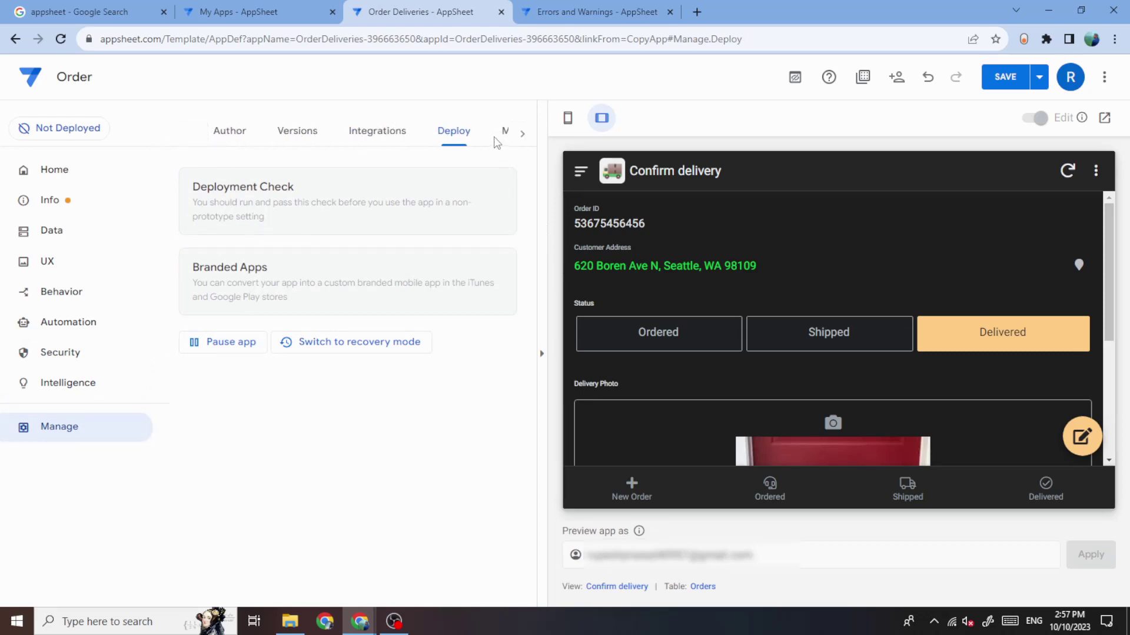
{"action": "left_click", "coordinate": [235, 138]}
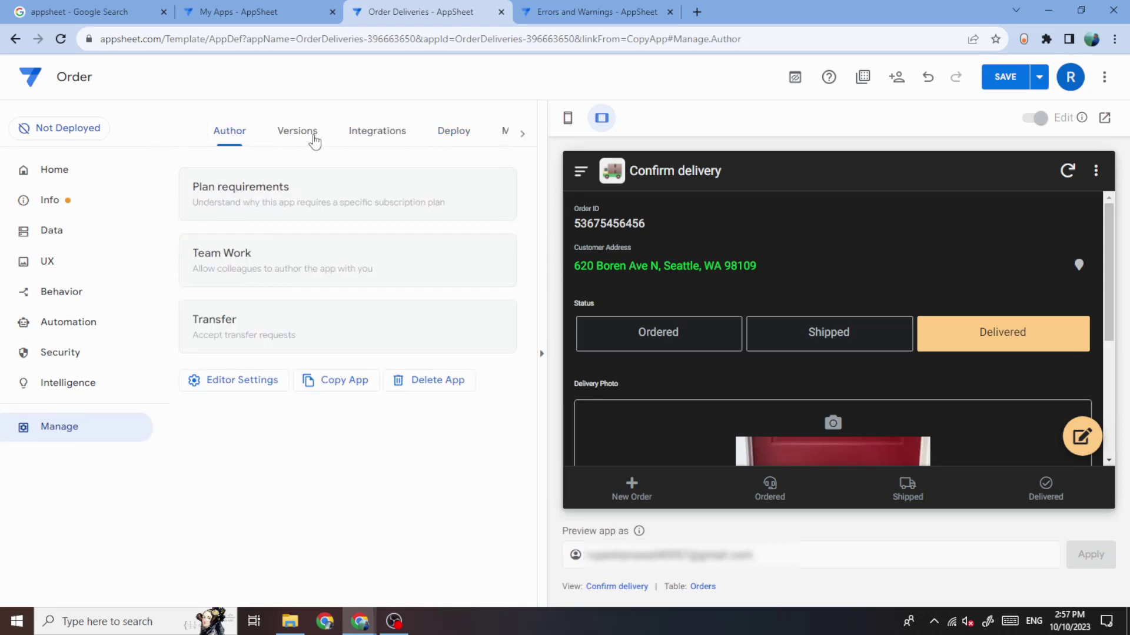
{"action": "left_click", "coordinate": [315, 142]}
{"action": "left_click", "coordinate": [382, 137]}
{"action": "left_click", "coordinate": [456, 137]}
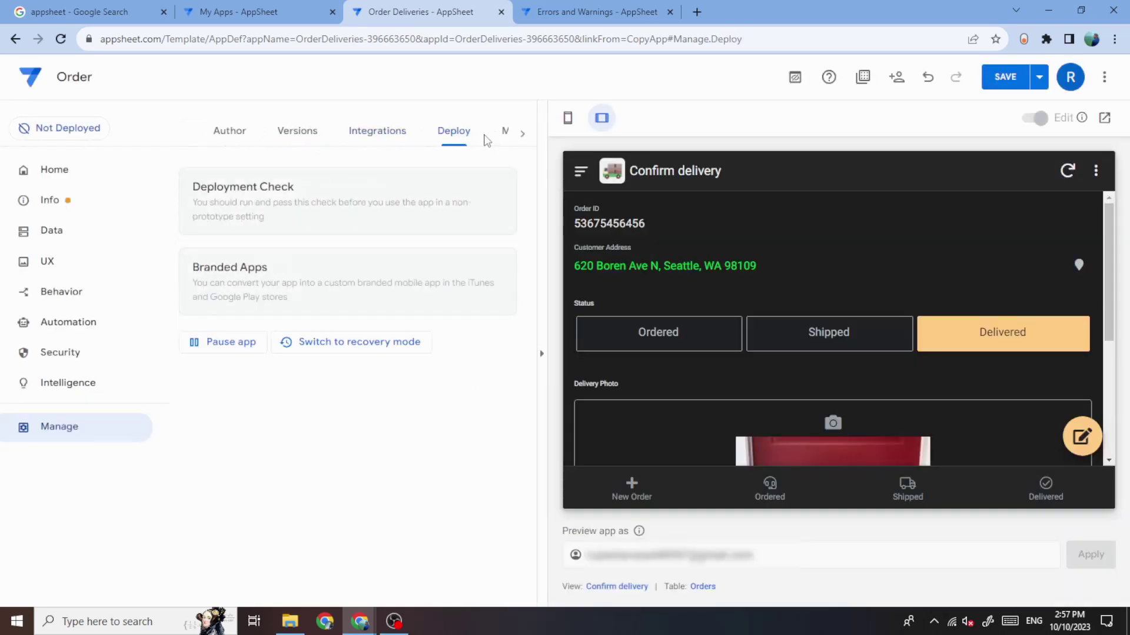
Launch the Automation Monitor from the app's monitoring options and view its metrics dashboard.
{"action": "left_click", "coordinate": [523, 134]}
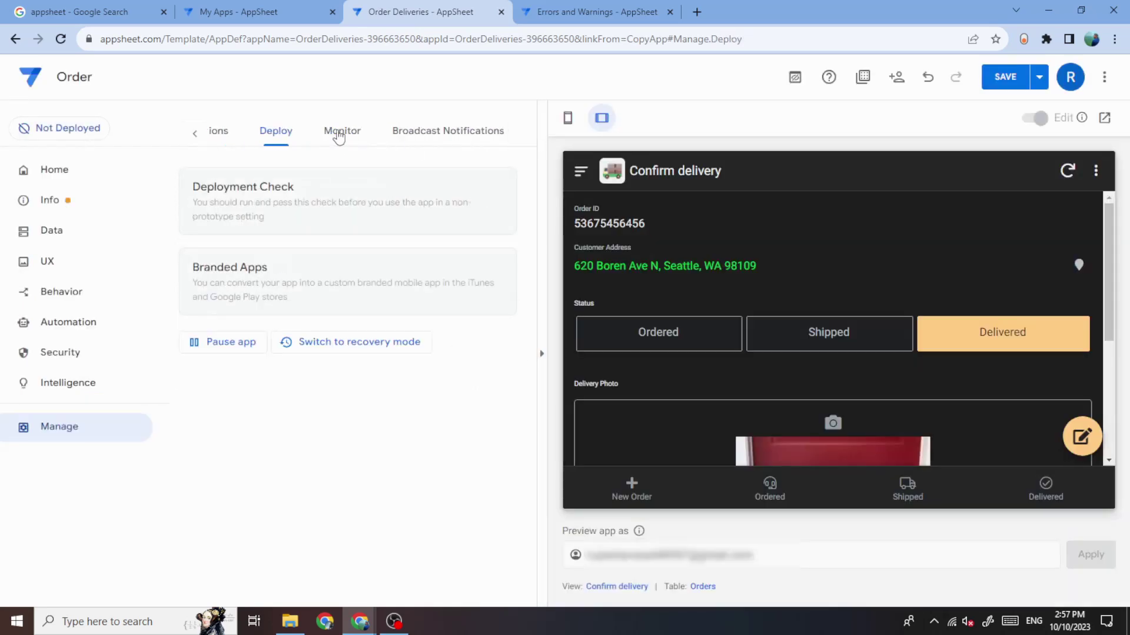
{"action": "left_click", "coordinate": [339, 135]}
{"action": "left_click", "coordinate": [265, 203]}
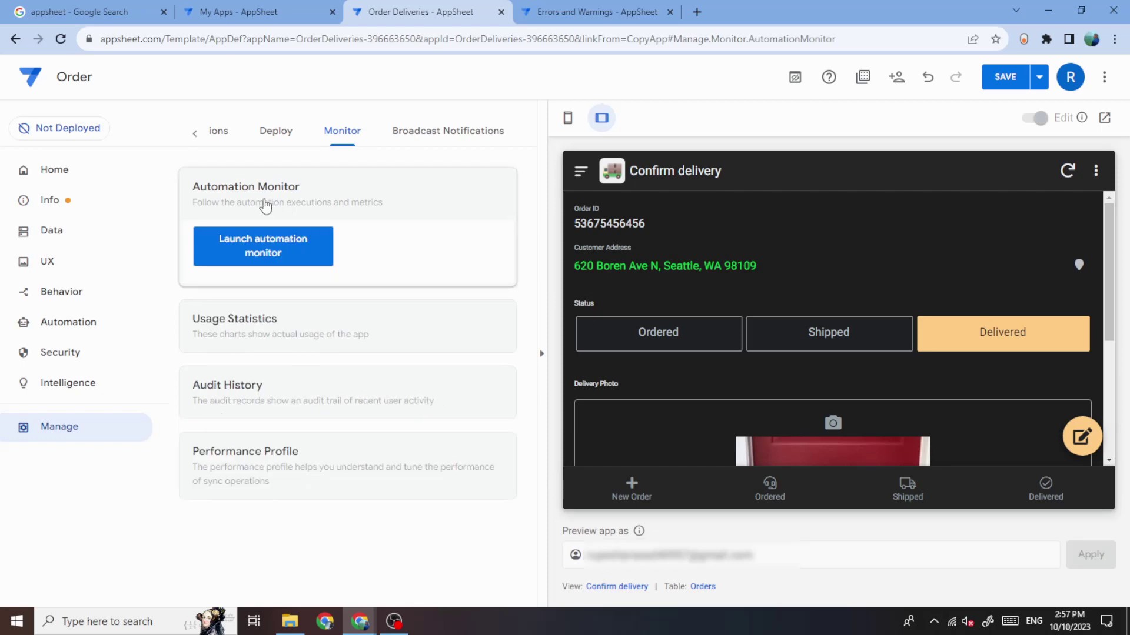
{"action": "left_click", "coordinate": [246, 242]}
{"action": "left_click", "coordinate": [397, 11]}
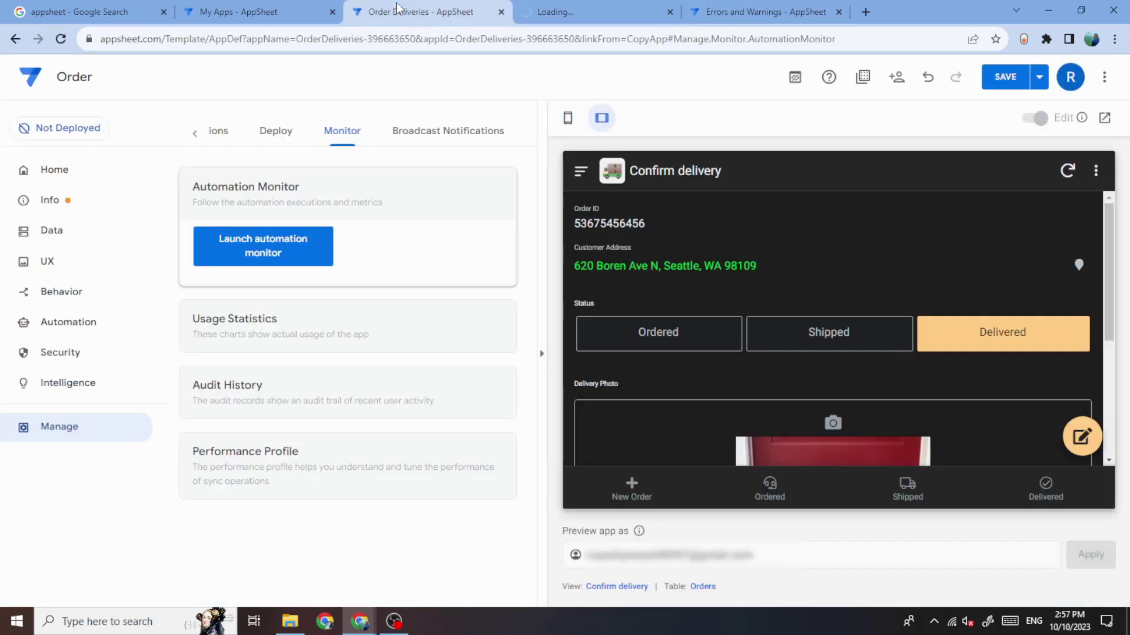
{"action": "left_click", "coordinate": [600, 9]}
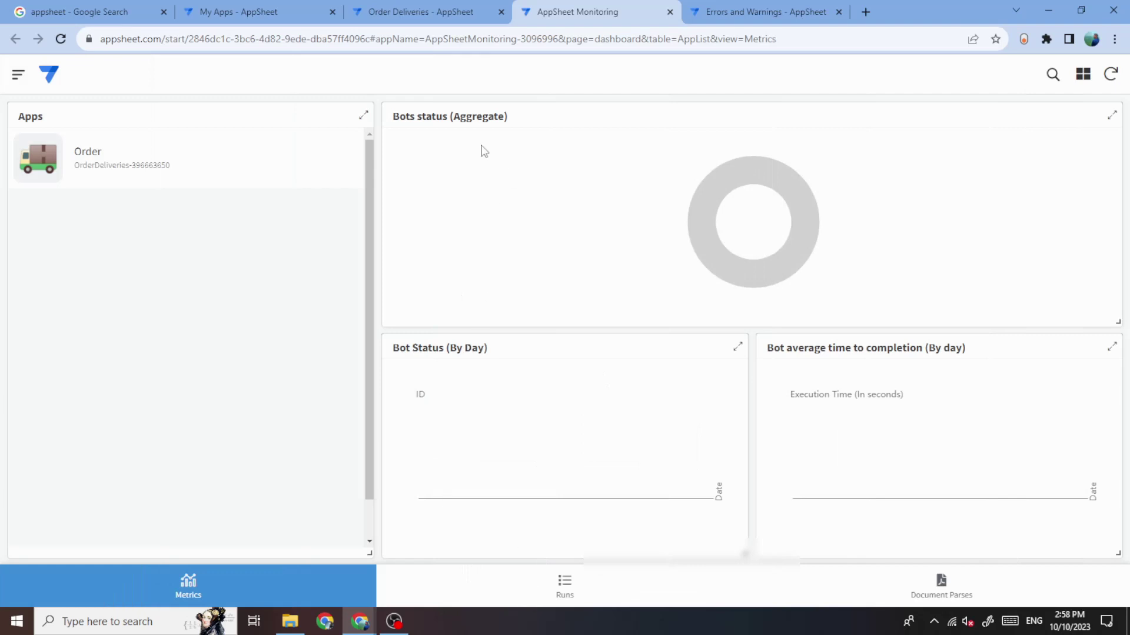
Check the Runs and Document Parses views of the monitoring dashboard.
{"action": "left_click", "coordinate": [570, 595]}
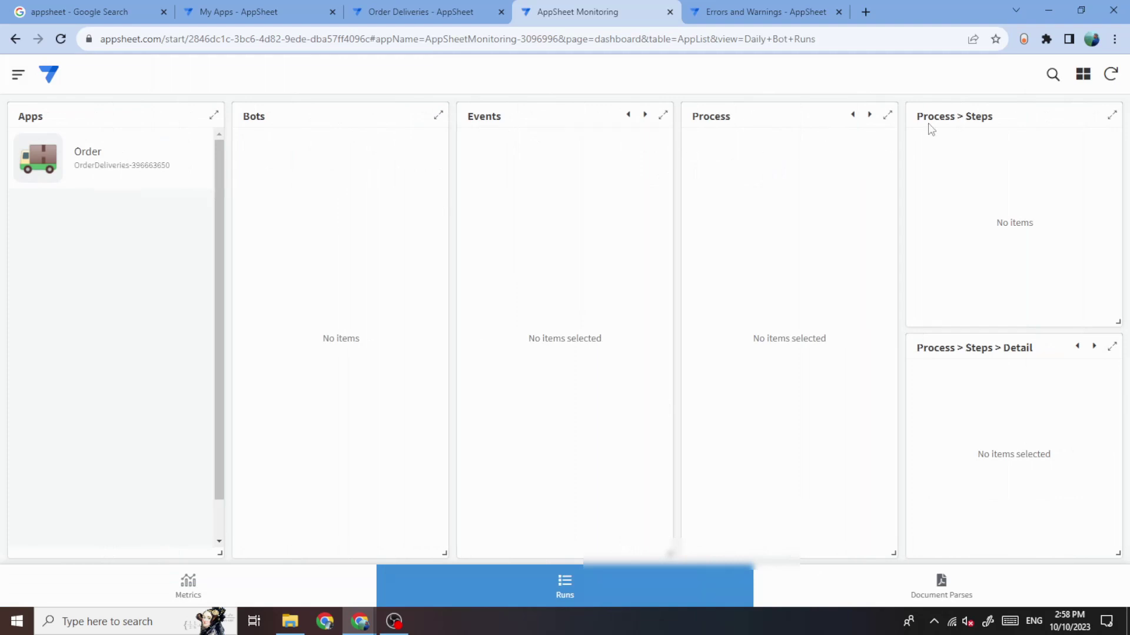
{"action": "left_click", "coordinate": [954, 587]}
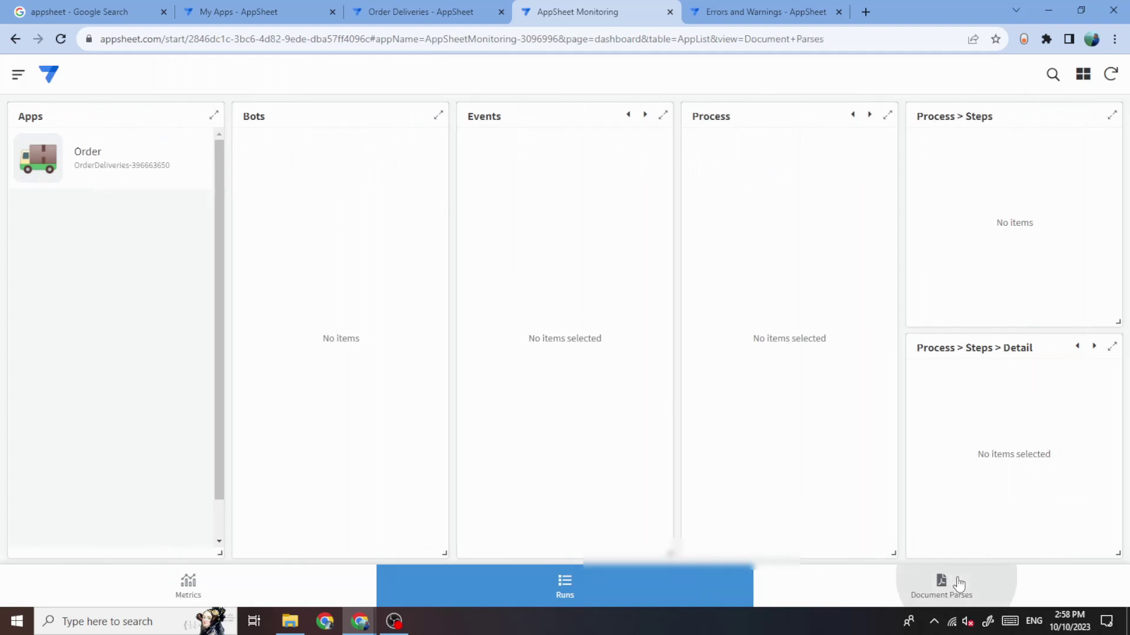
{"action": "left_click", "coordinate": [178, 177]}
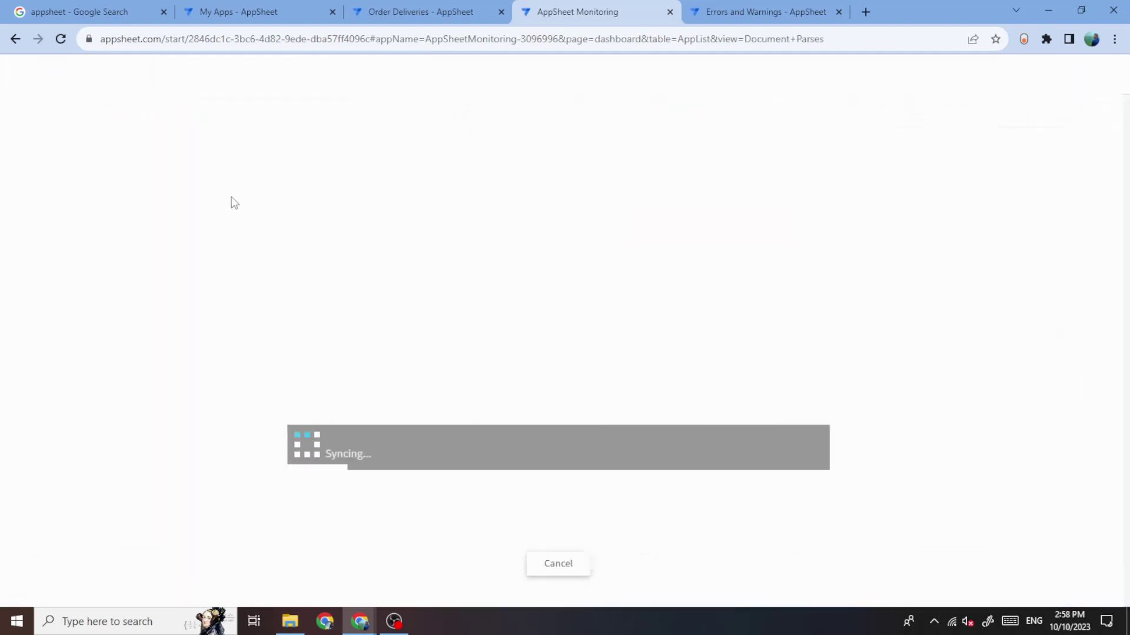
Return to the Order app editor and open the Broadcast Notifications form at its Title field.
{"action": "left_click", "coordinate": [474, 7]}
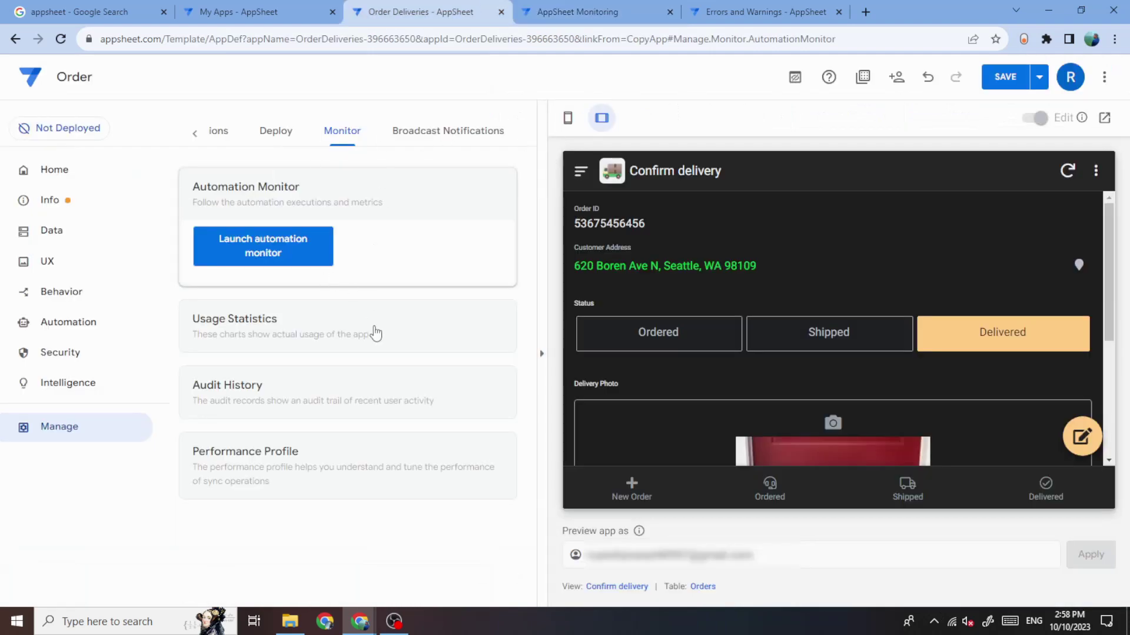
{"action": "left_click", "coordinate": [483, 130]}
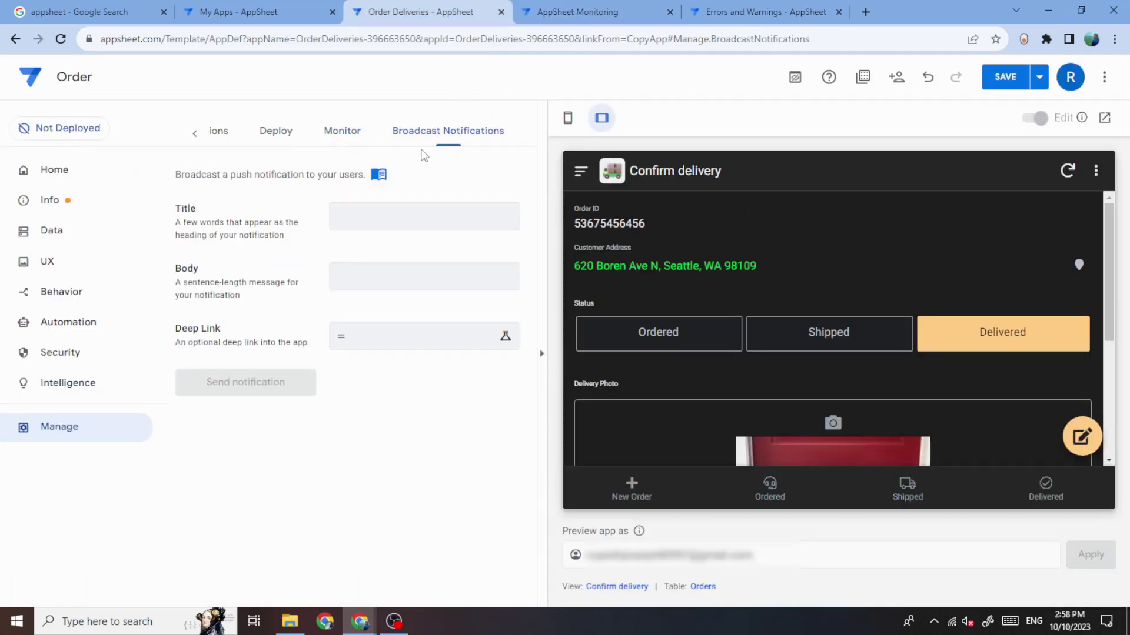
{"action": "left_click", "coordinate": [439, 212]}
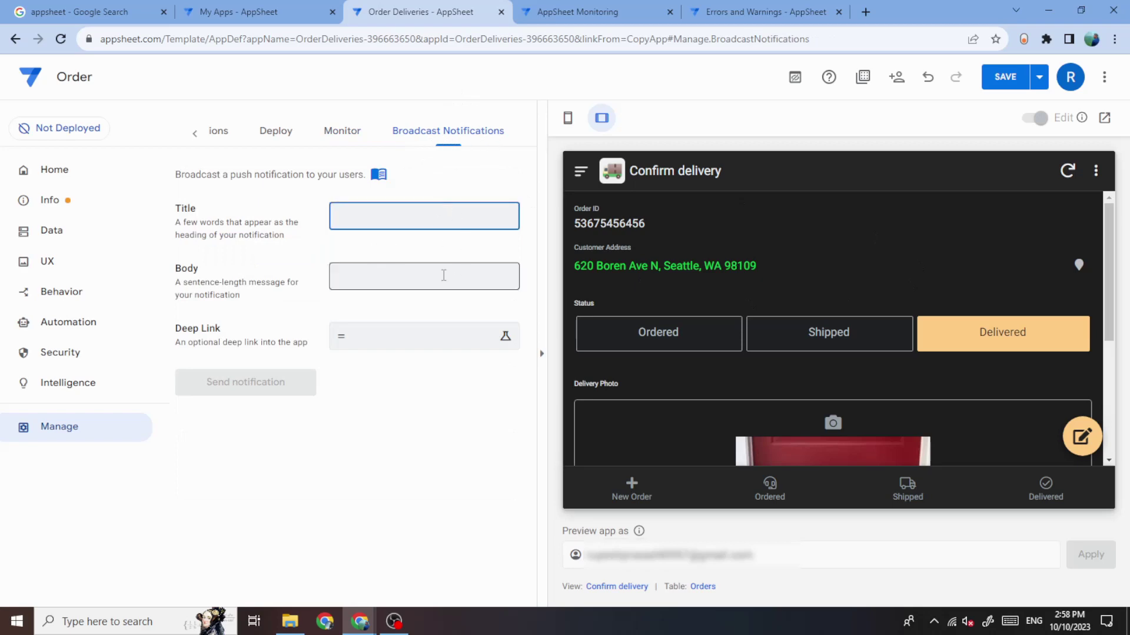
Check the Body and Deep Link fields of the broadcast notification, viewing the Expression Assistant examples and closing it without an expression.
{"action": "left_click", "coordinate": [365, 269]}
{"action": "left_click", "coordinate": [377, 336]}
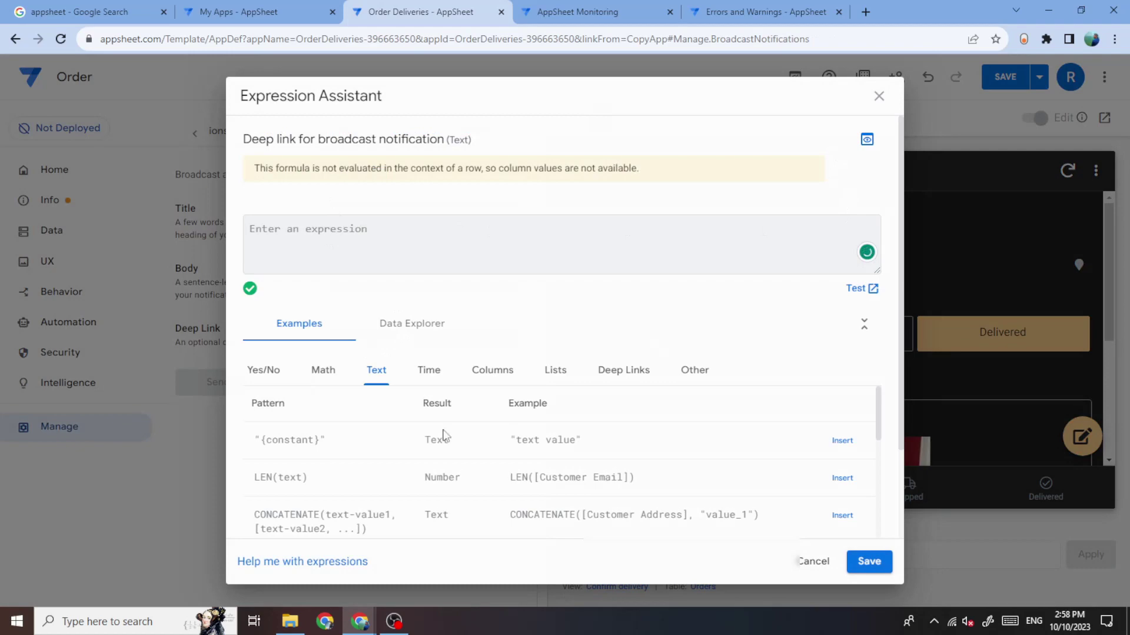
{"action": "scroll", "coordinate": [442, 435], "scroll_direction": "down", "scroll_amount": 5}
{"action": "left_click", "coordinate": [878, 96]}
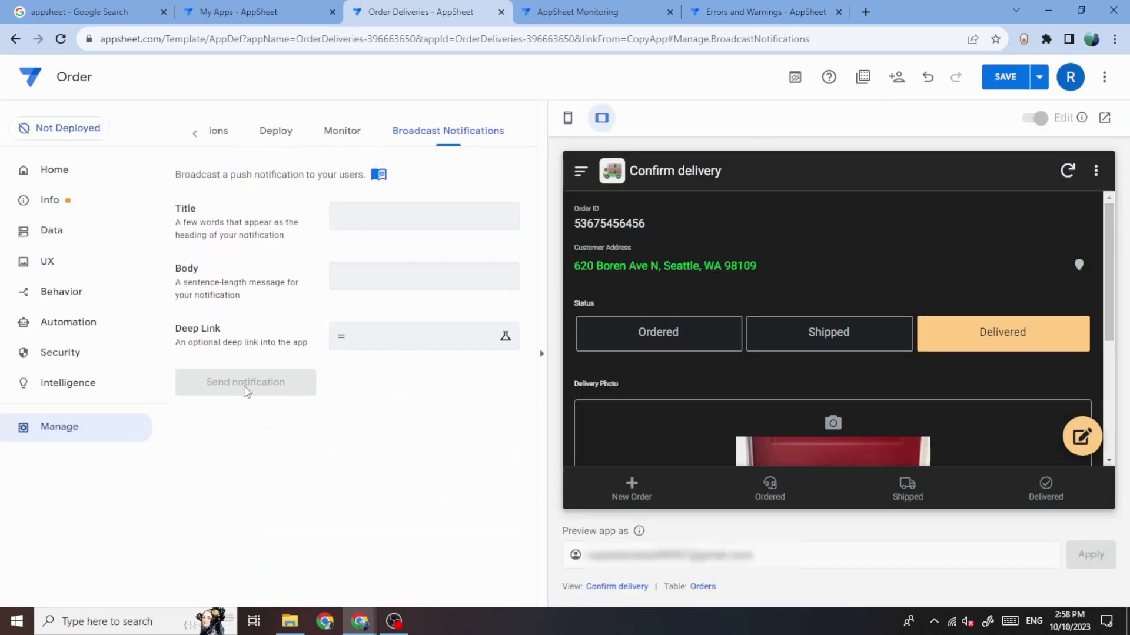
Enable access from cloud services to the app in the Integrations settings.
{"action": "left_click", "coordinate": [230, 134]}
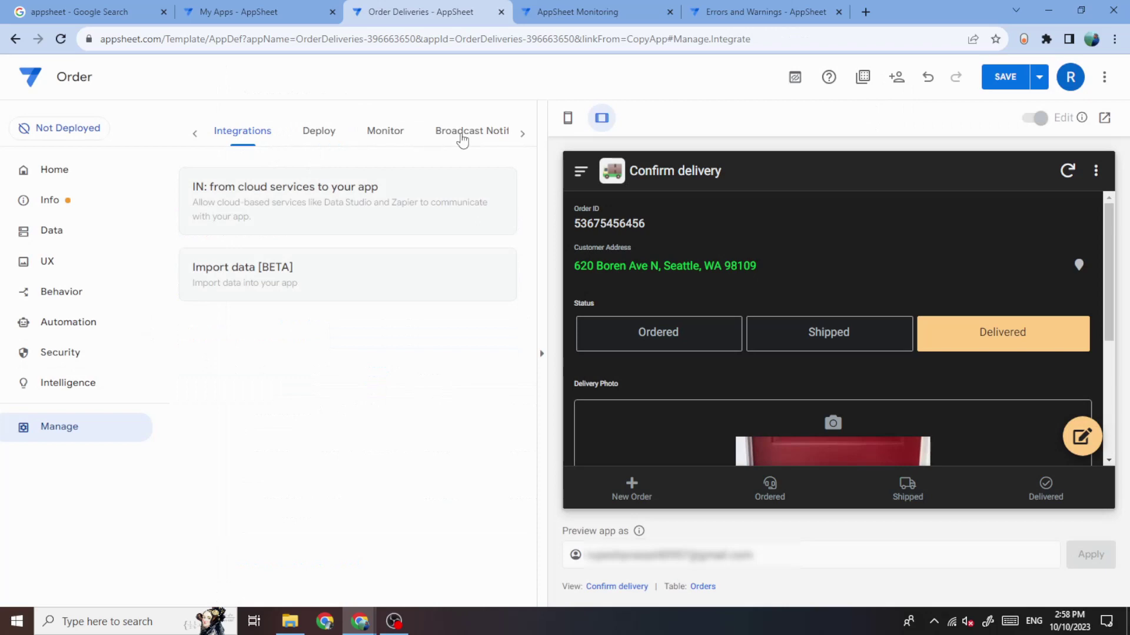
{"action": "left_click", "coordinate": [521, 134]}
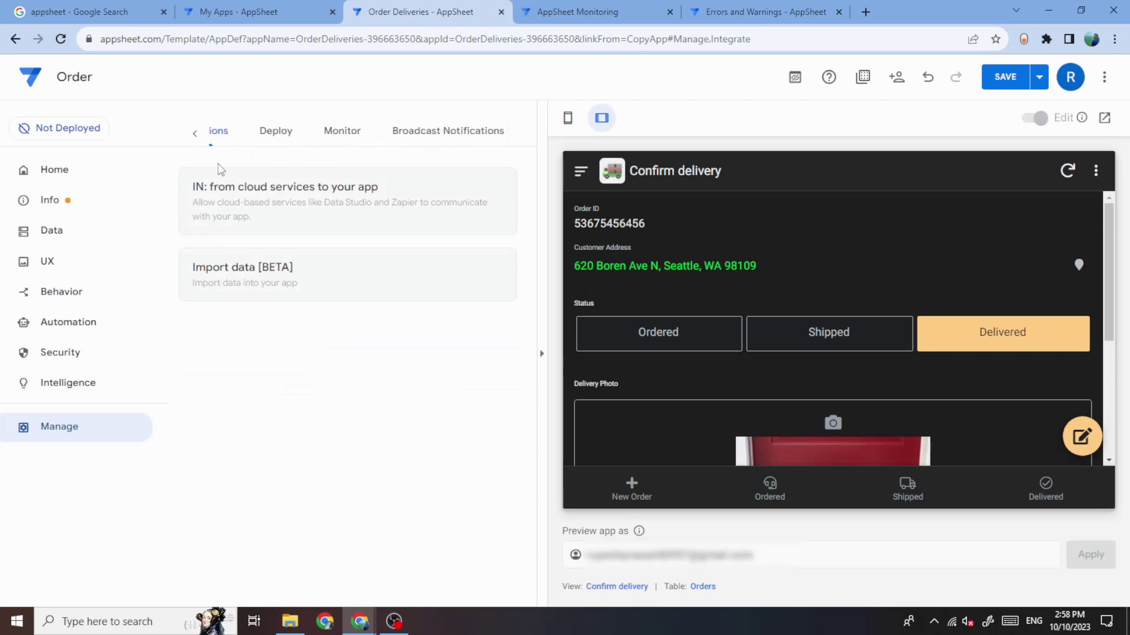
{"action": "left_click", "coordinate": [260, 210]}
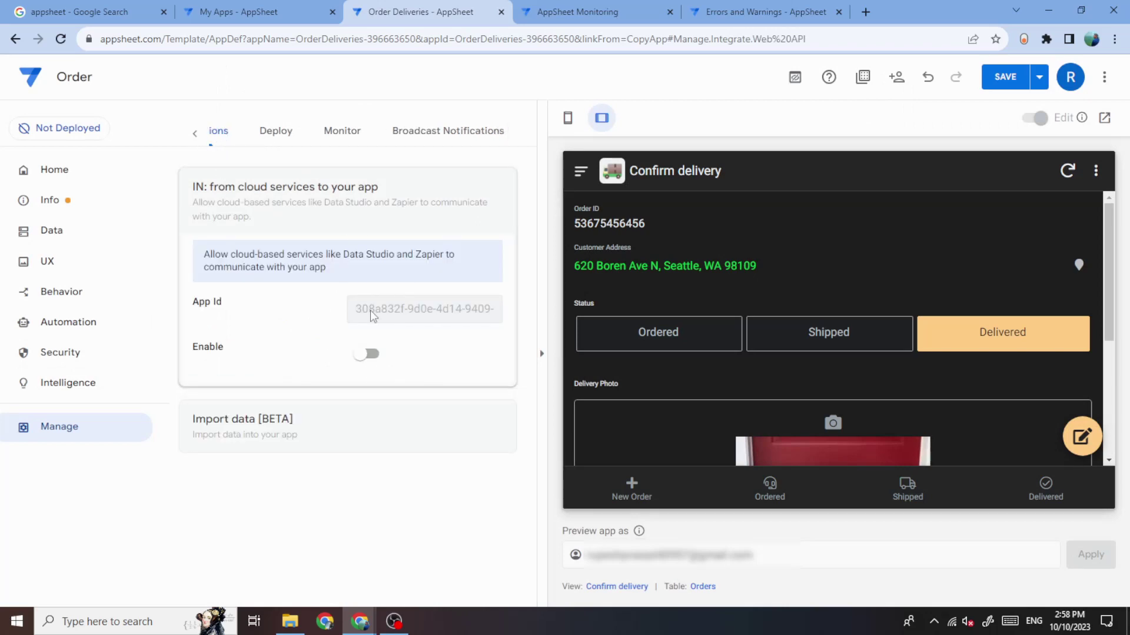
{"action": "left_click", "coordinate": [366, 354]}
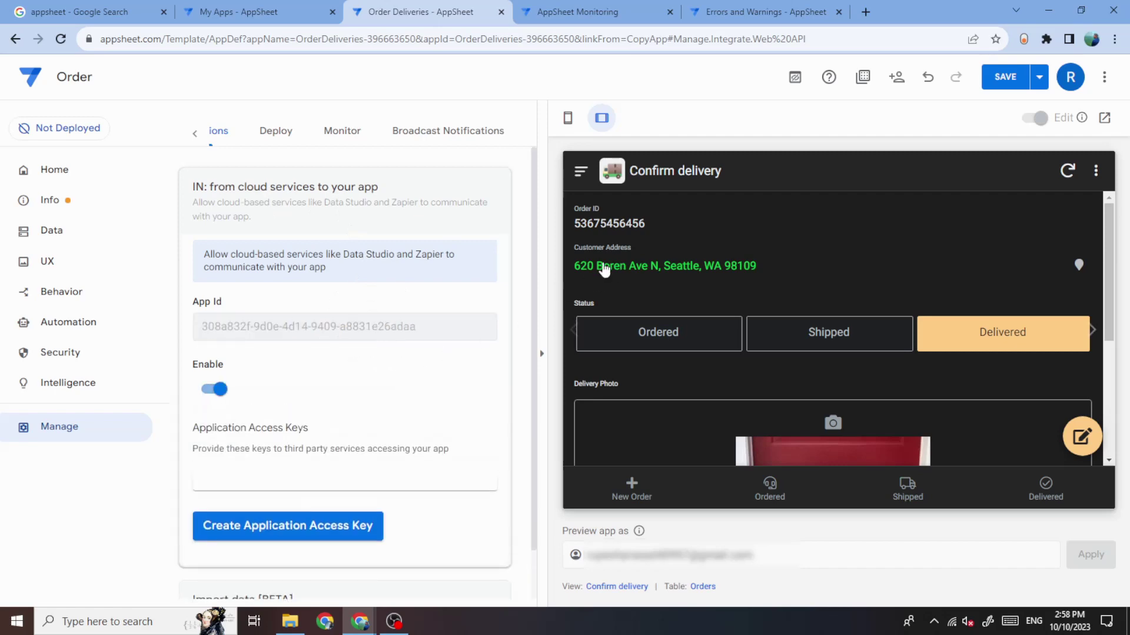
Create an application access key for third-party services and reveal it.
{"action": "left_click", "coordinate": [260, 525]}
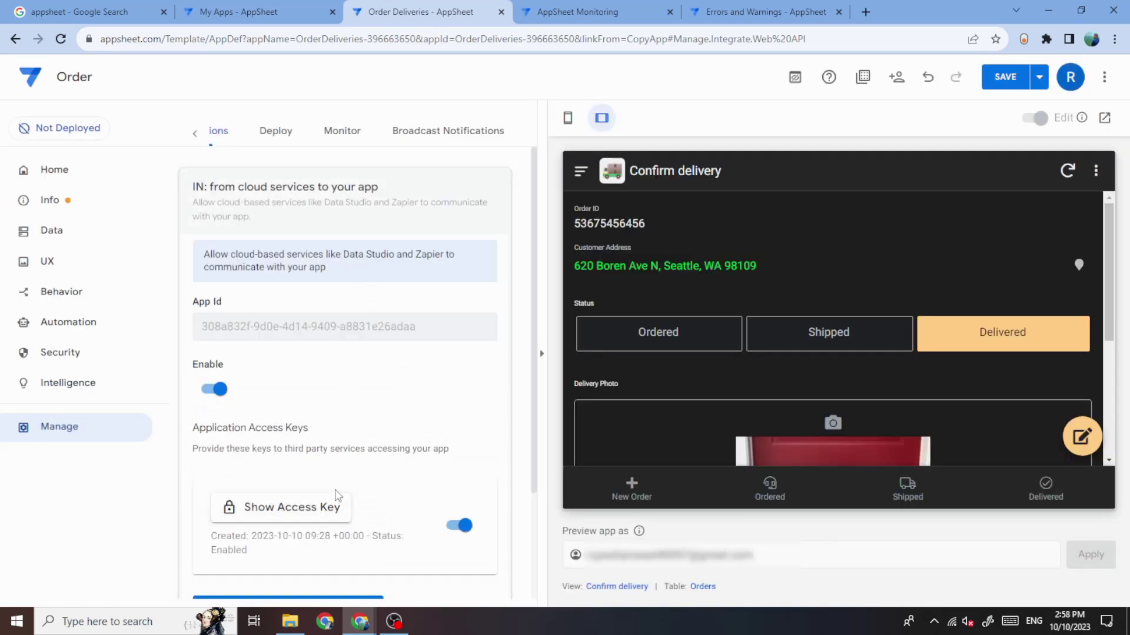
{"action": "scroll", "coordinate": [328, 511], "scroll_direction": "down", "scroll_amount": 2}
{"action": "left_click", "coordinate": [328, 383]}
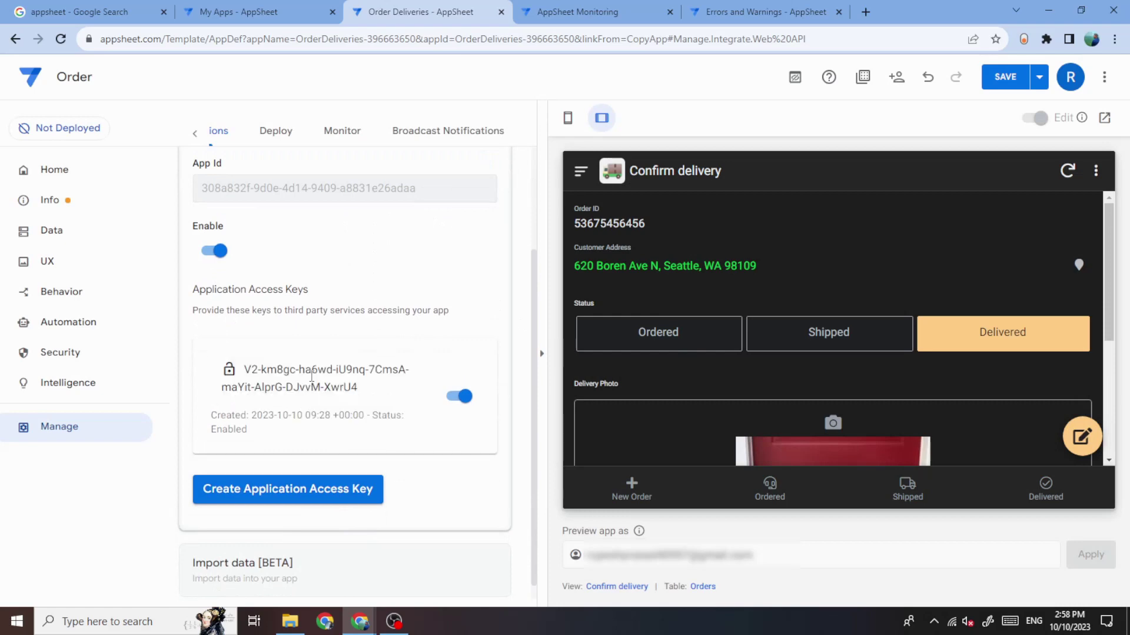
Disable the application access key and turn off cloud service access to the app.
{"action": "left_click", "coordinate": [462, 395]}
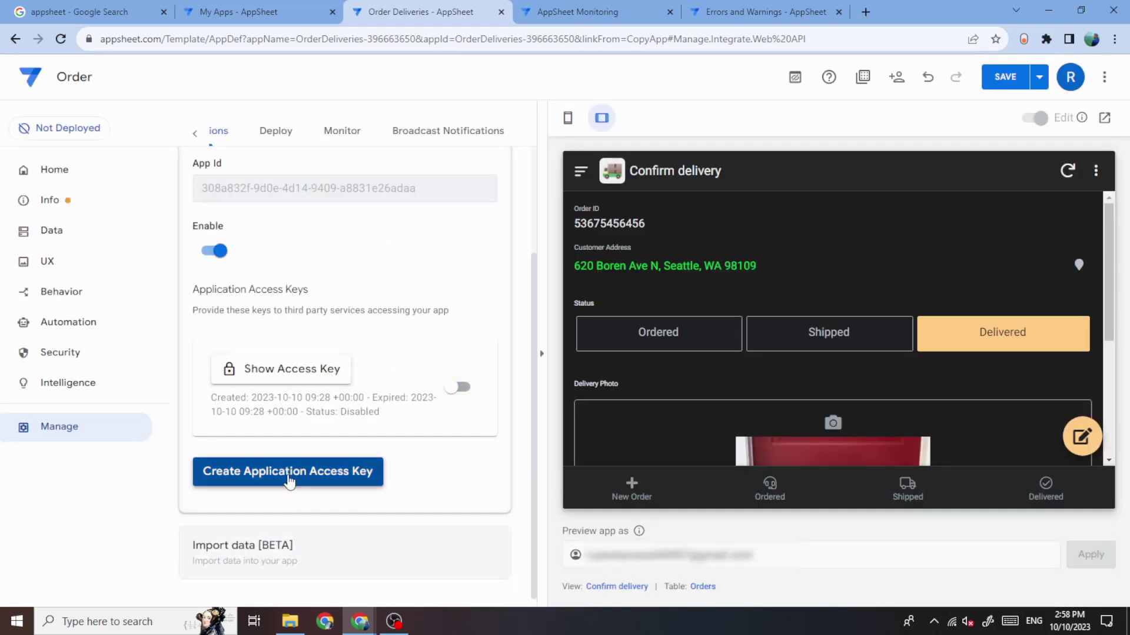
{"action": "scroll", "coordinate": [288, 473], "scroll_direction": "up", "scroll_amount": 2}
{"action": "left_click", "coordinate": [219, 389]}
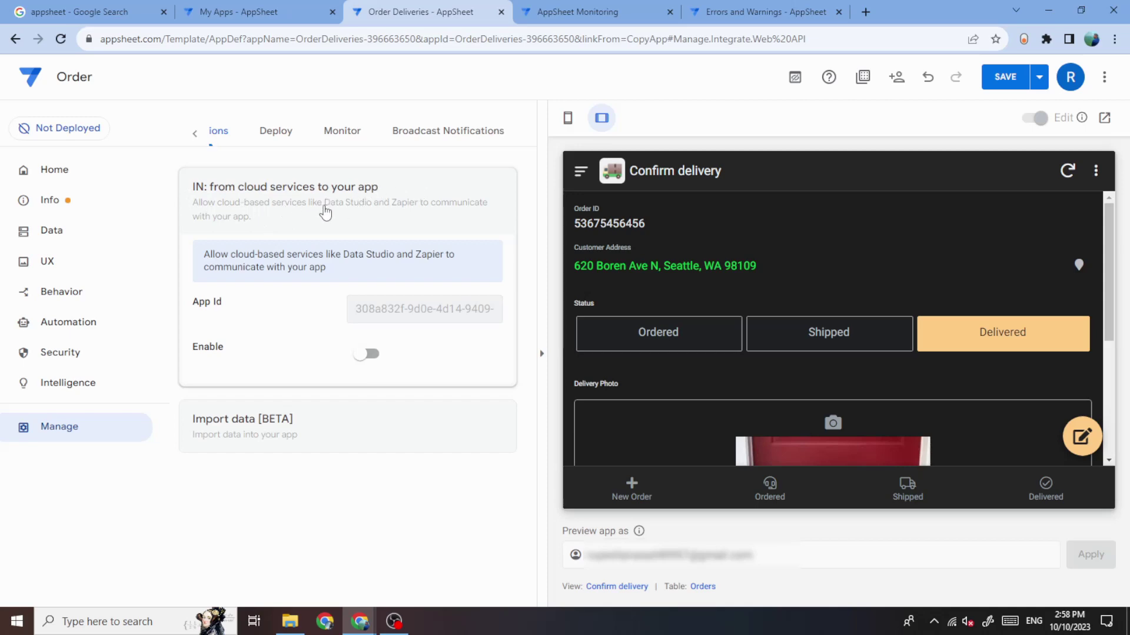
View the Import data [BETA] options and go to the app's Deployment Check.
{"action": "left_click", "coordinate": [229, 433]}
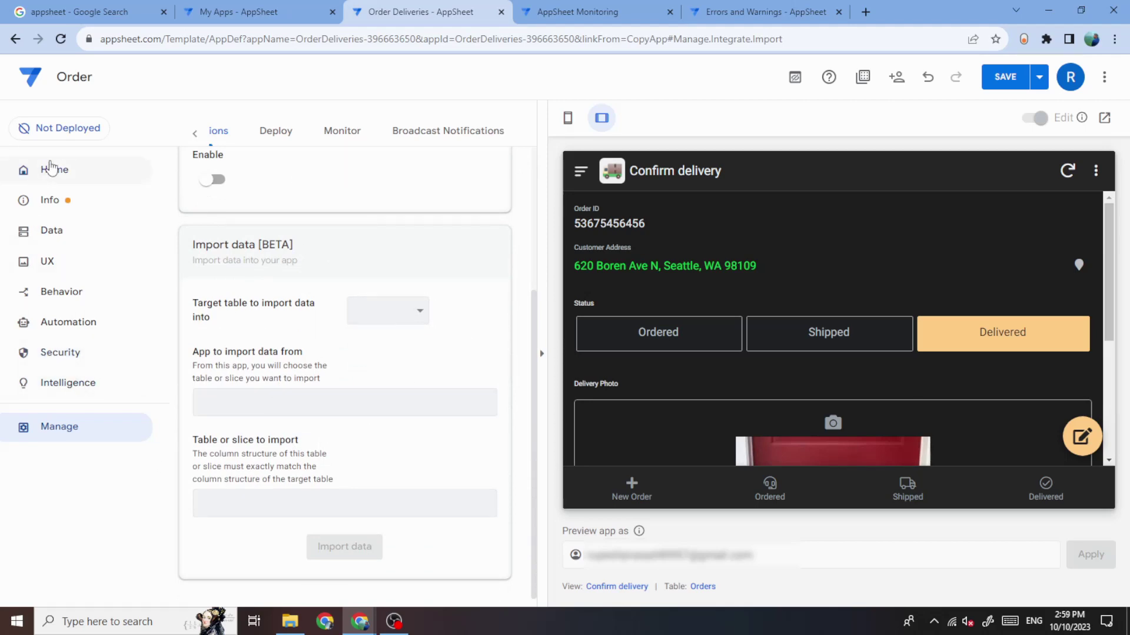
{"action": "left_click", "coordinate": [77, 132]}
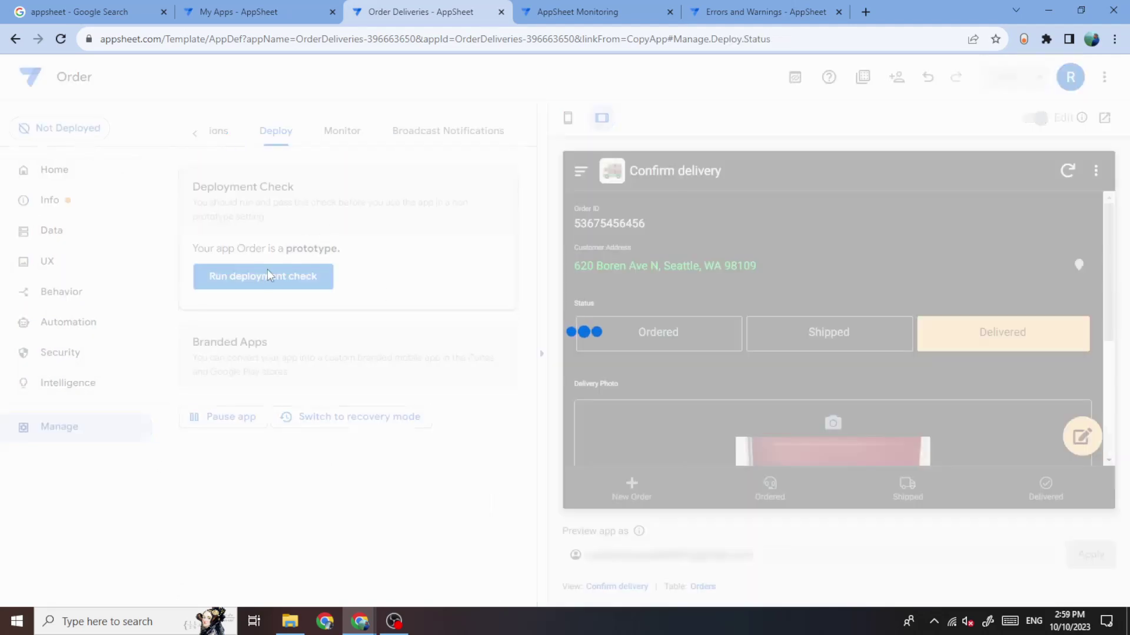